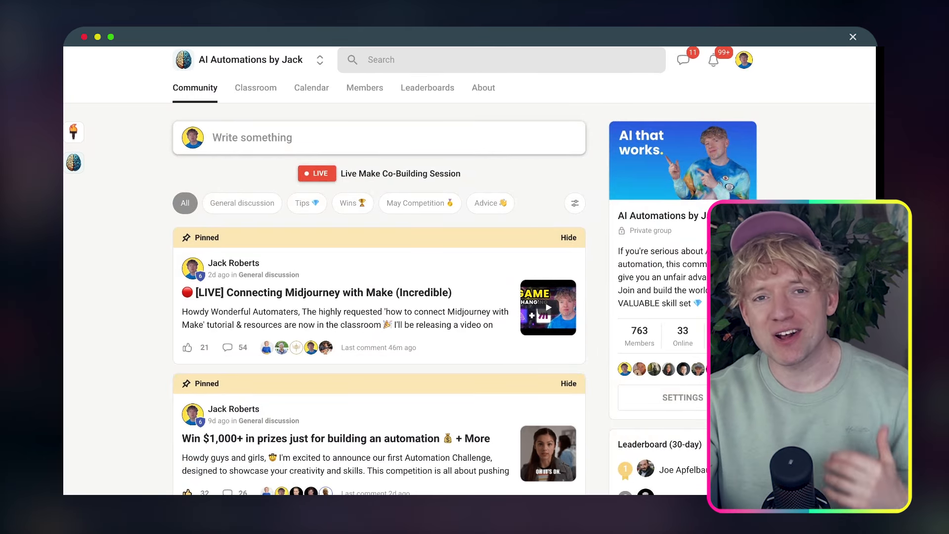
# Open the Classroom course list of the AI Automations by Jack Skool group
pyautogui.scroll(-1, 470, 277)
pyautogui.scroll(1, 445, 178)
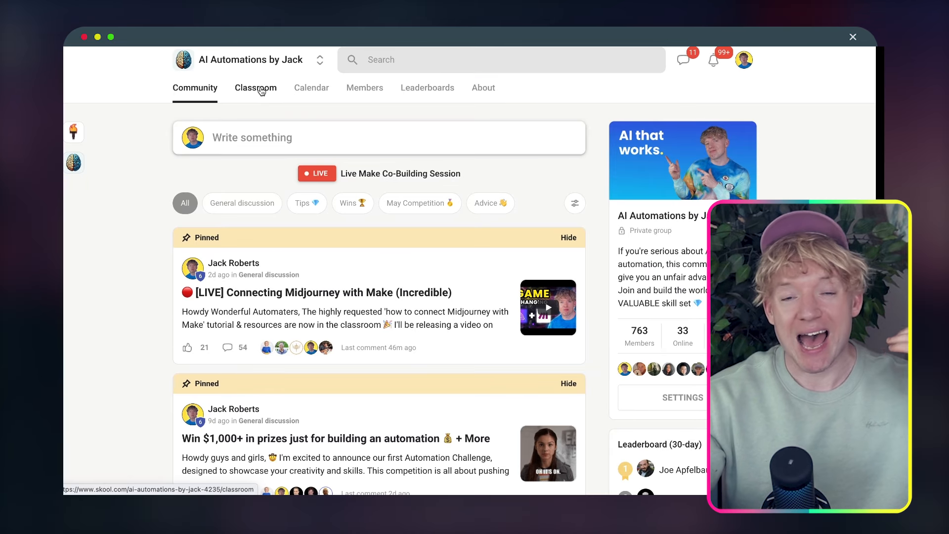
pyautogui.click(260, 89)
pyautogui.scroll(-1, 493, 211)
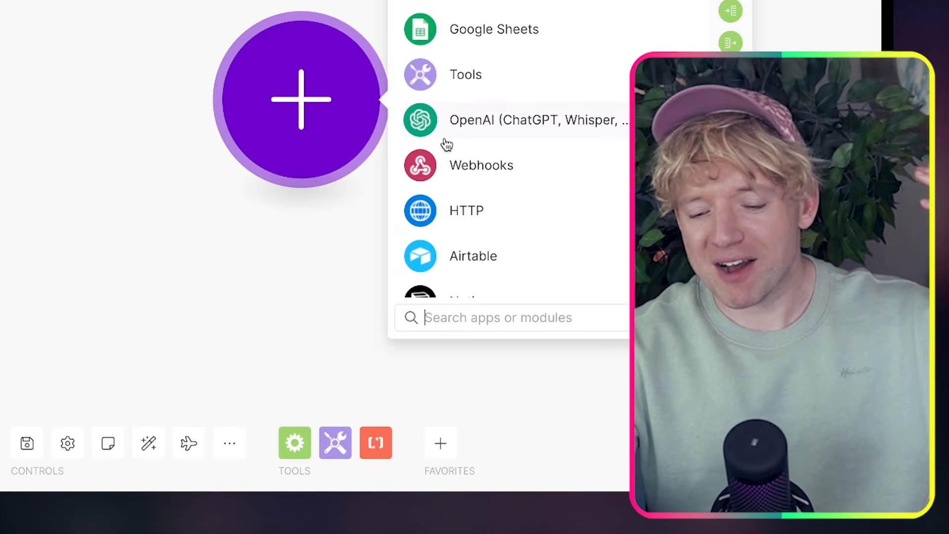
# Shift the scenario canvas left and bring up the blueprint import dialog
pyautogui.moveTo(318, 195); pyautogui.dragTo(214, 244)
pyautogui.click(227, 440)
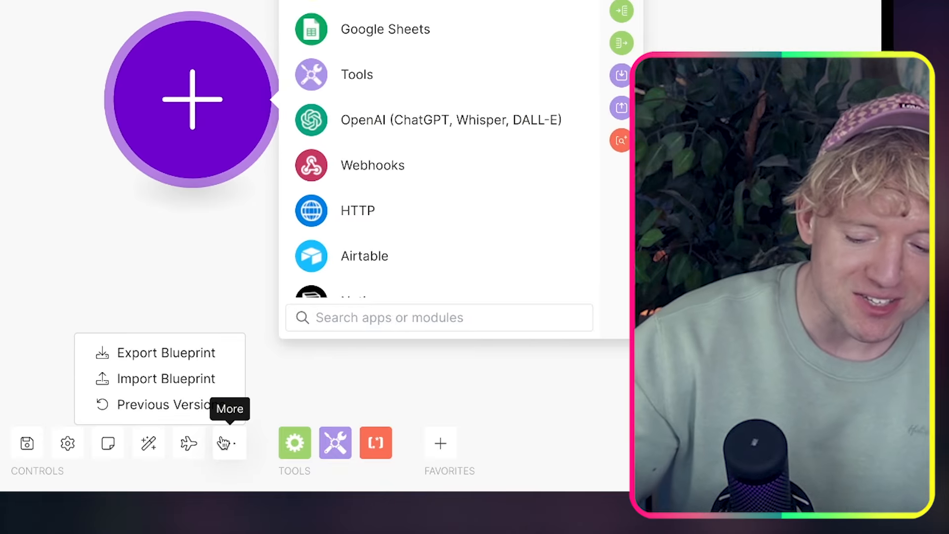
pyautogui.click(187, 378)
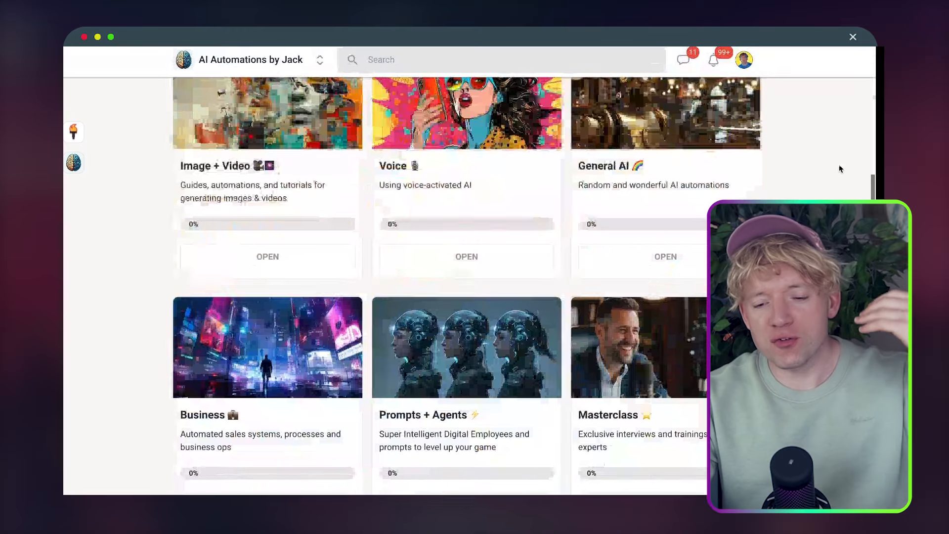
pyautogui.scroll(-3, 839, 169)
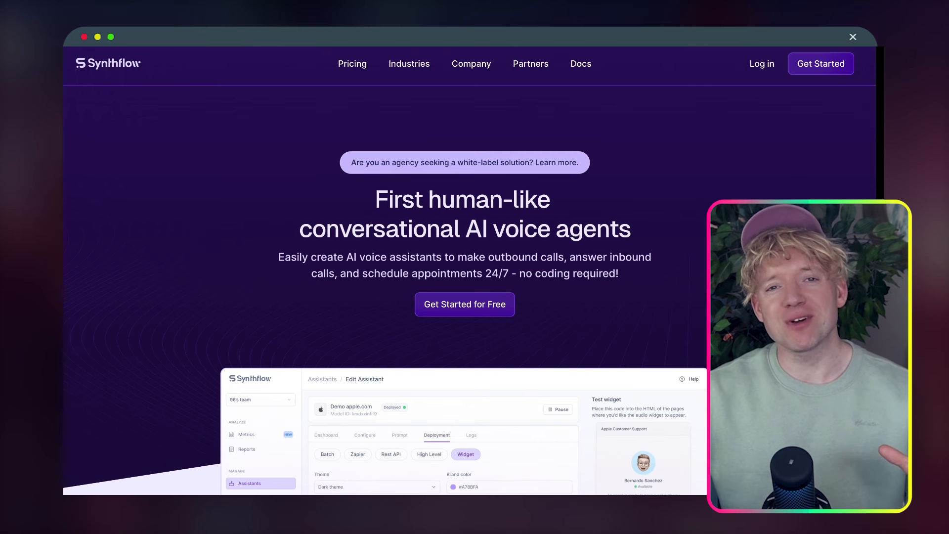
pyautogui.scroll(-1, 468, 271)
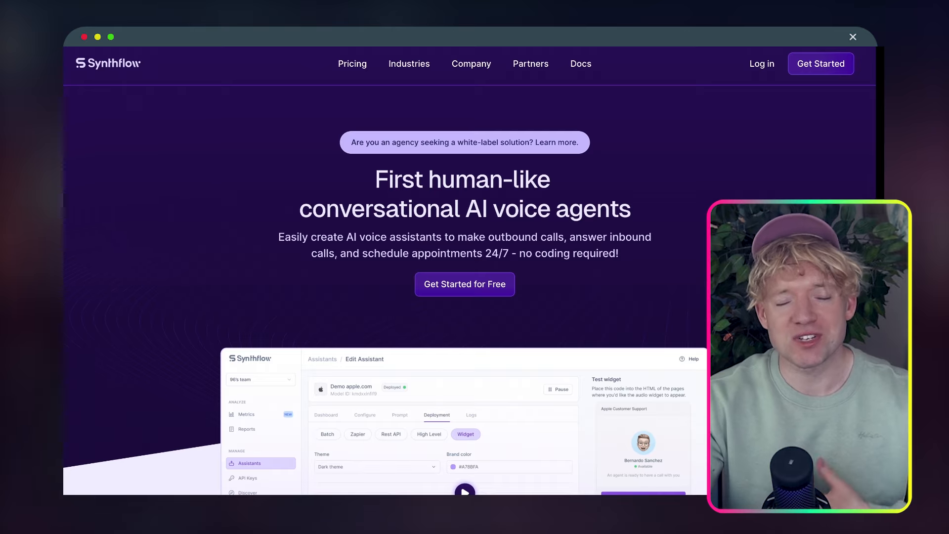
pyautogui.scroll(1, 468, 271)
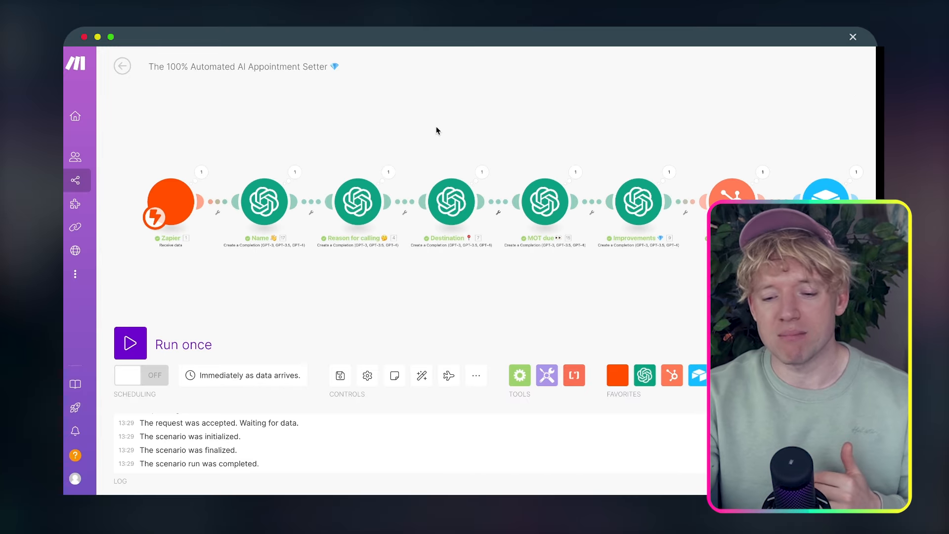
pyautogui.moveTo(436, 130); pyautogui.dragTo(408, 120)
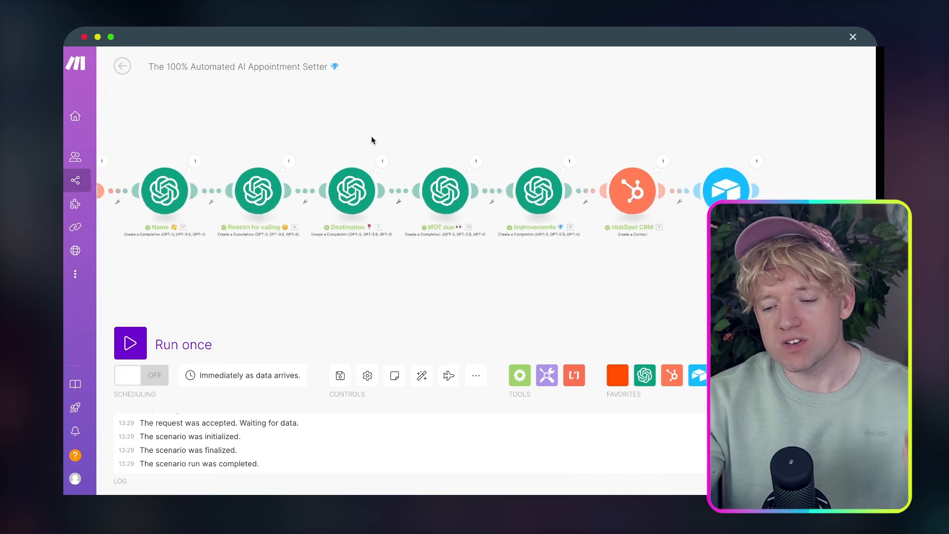
pyautogui.moveTo(372, 137); pyautogui.dragTo(340, 132)
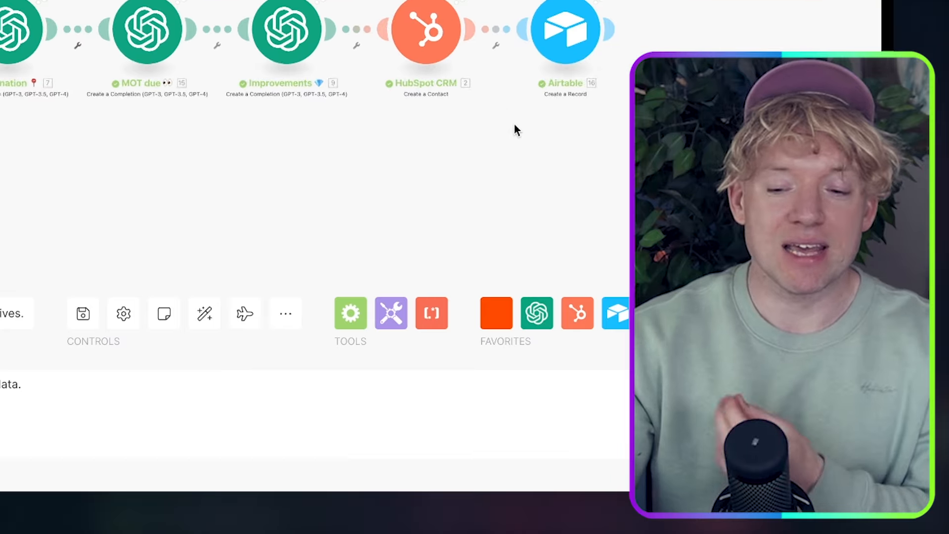
pyautogui.moveTo(514, 123); pyautogui.dragTo(440, 112)
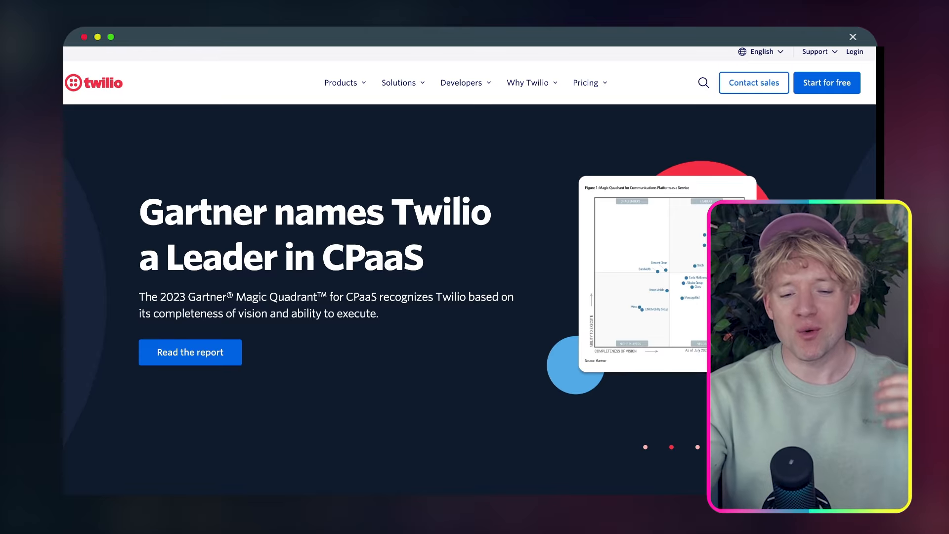
pyautogui.scroll(-1, 500, 173)
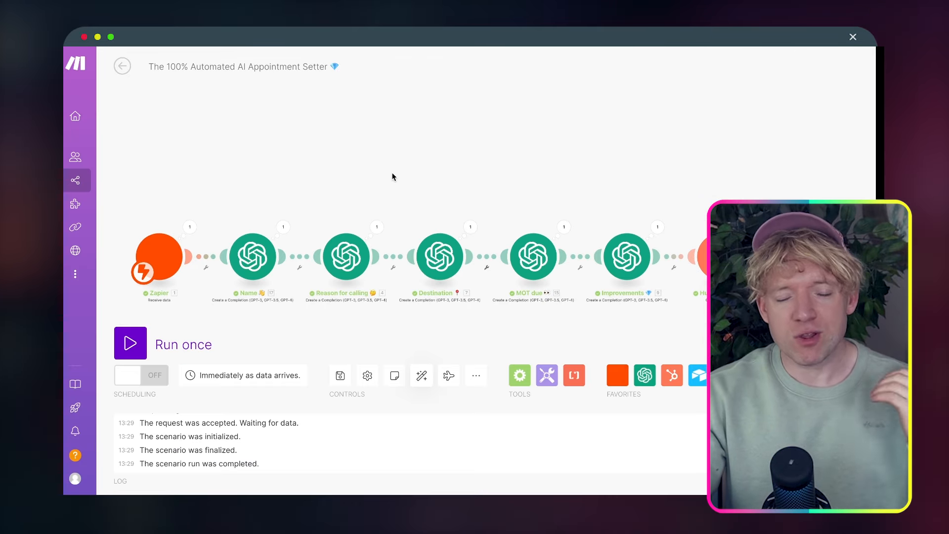
pyautogui.scroll(-2, 394, 176)
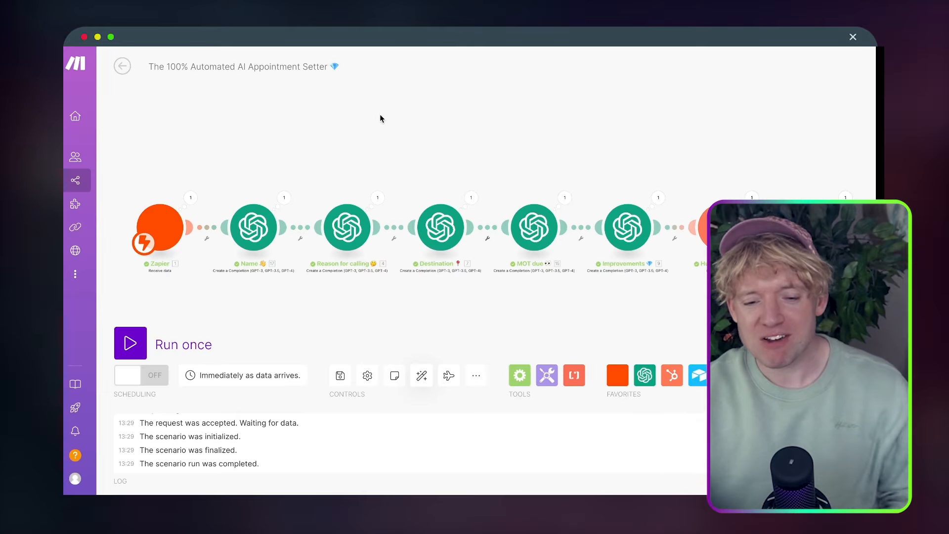
# Pan the Make canvas upward to reveal more of the module chain
pyautogui.moveTo(381, 119); pyautogui.dragTo(383, 97)
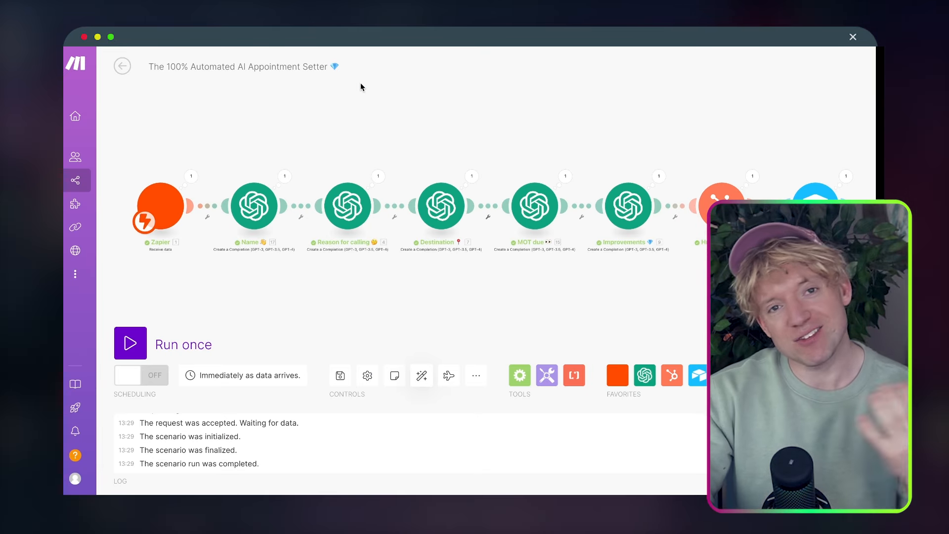
# Run the Make scenario once and resend the Zapier webhook's test call data
pyautogui.click(130, 343)
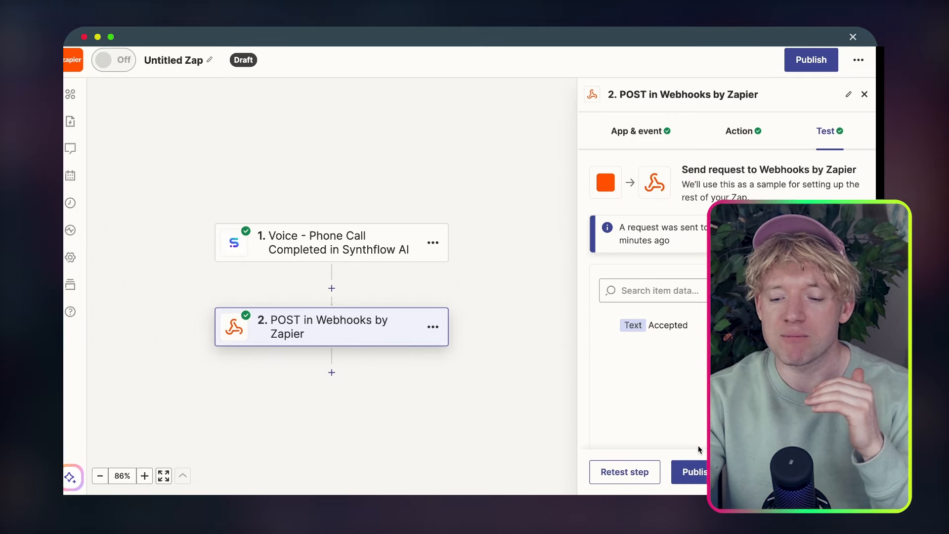
pyautogui.click(630, 471)
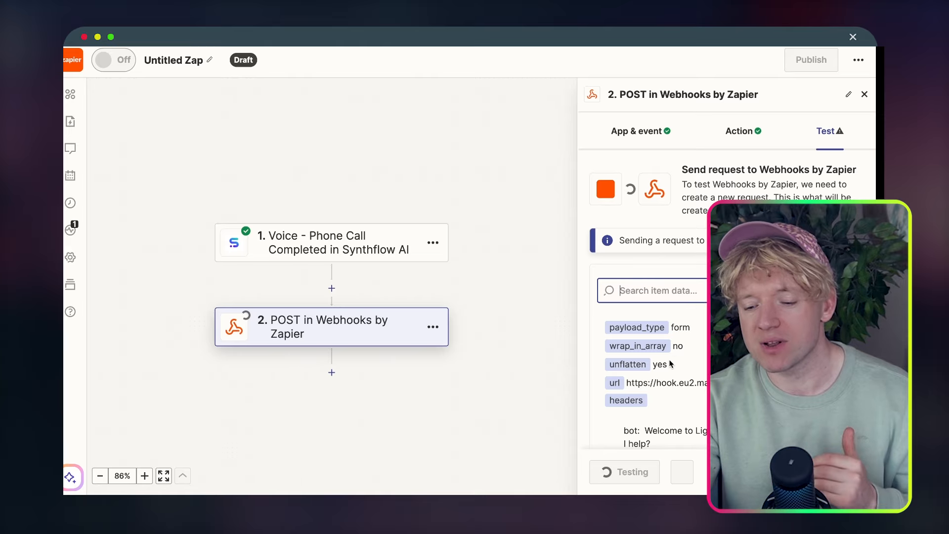
pyautogui.scroll(-1, 670, 364)
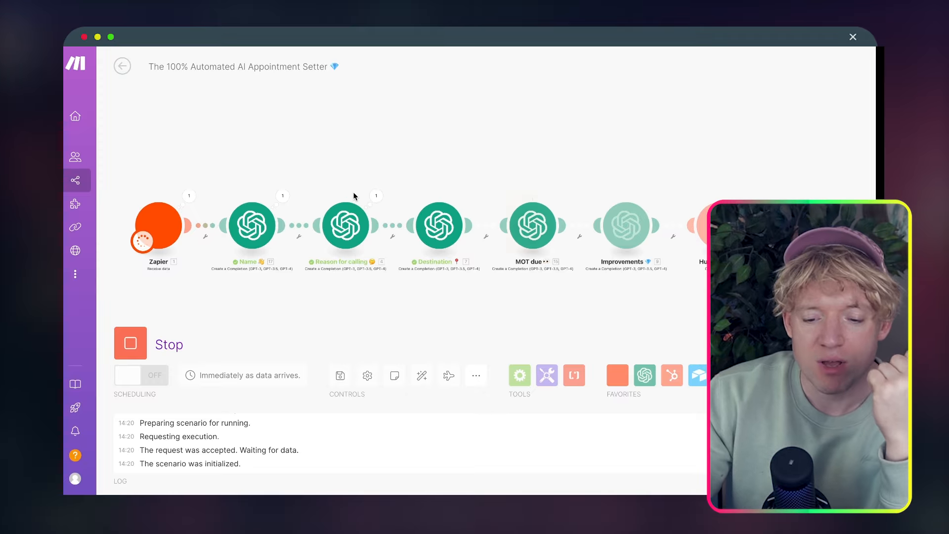
# Pan along the module chain to follow the run through HubSpot CRM and Airtable
pyautogui.moveTo(502, 161); pyautogui.dragTo(390, 144)
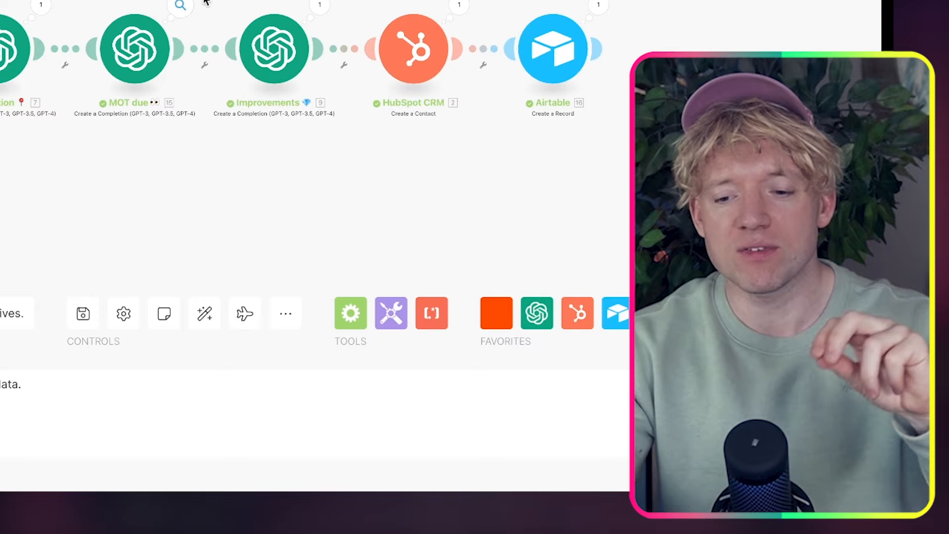
pyautogui.moveTo(205, 1); pyautogui.dragTo(242, 2)
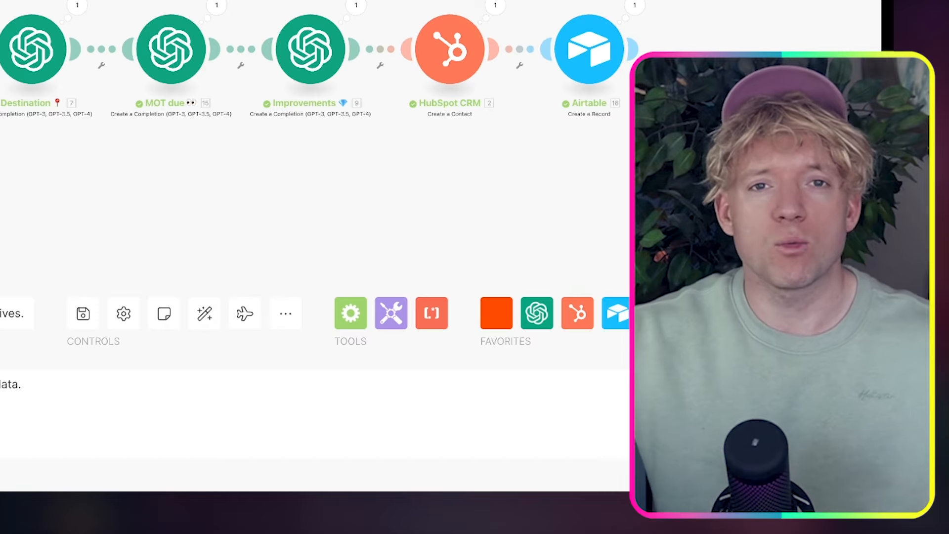
pyautogui.moveTo(311, 109); pyautogui.dragTo(185, 110)
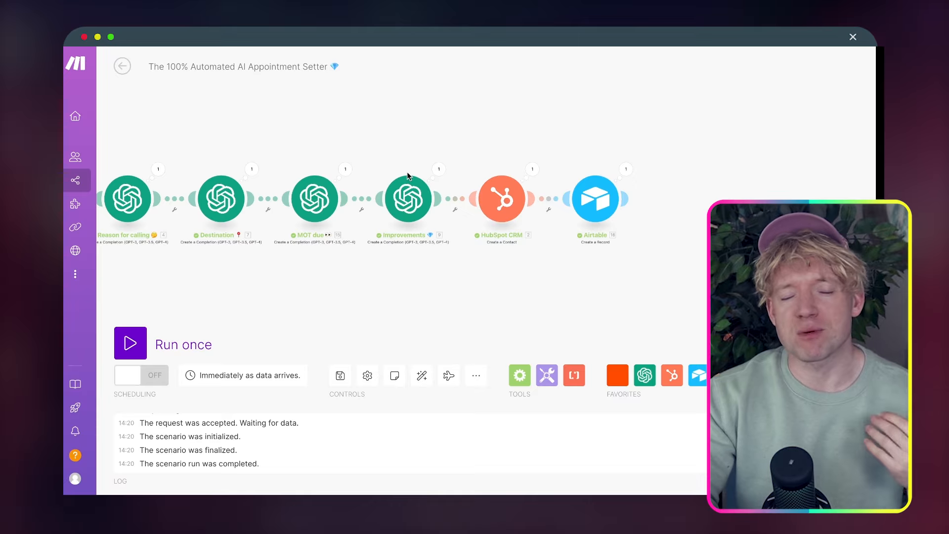
pyautogui.moveTo(414, 175)
pyautogui.mouseDown()
pyautogui.moveTo(400, 176)
pyautogui.moveTo(423, 169)
pyautogui.moveTo(404, 170)
pyautogui.mouseUp()
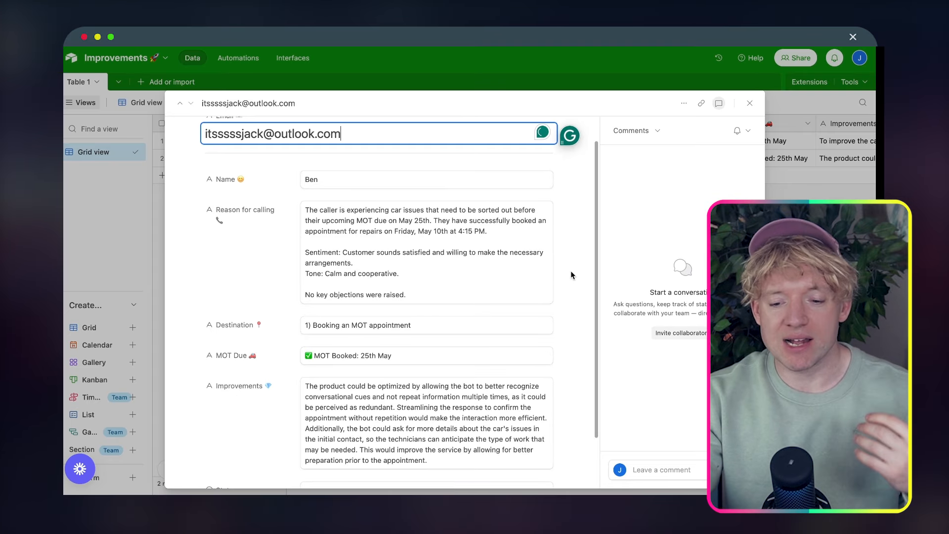
# Scroll through the new Airtable record's reason, destination, MOT booking and improvements fields
pyautogui.scroll(-1, 571, 274)
pyautogui.scroll(1, 570, 272)
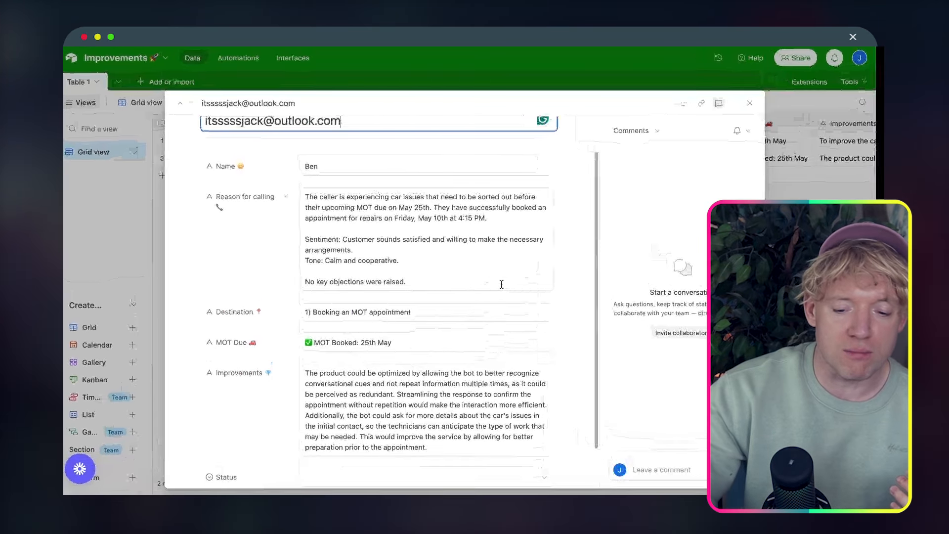
pyautogui.scroll(-2, 501, 288)
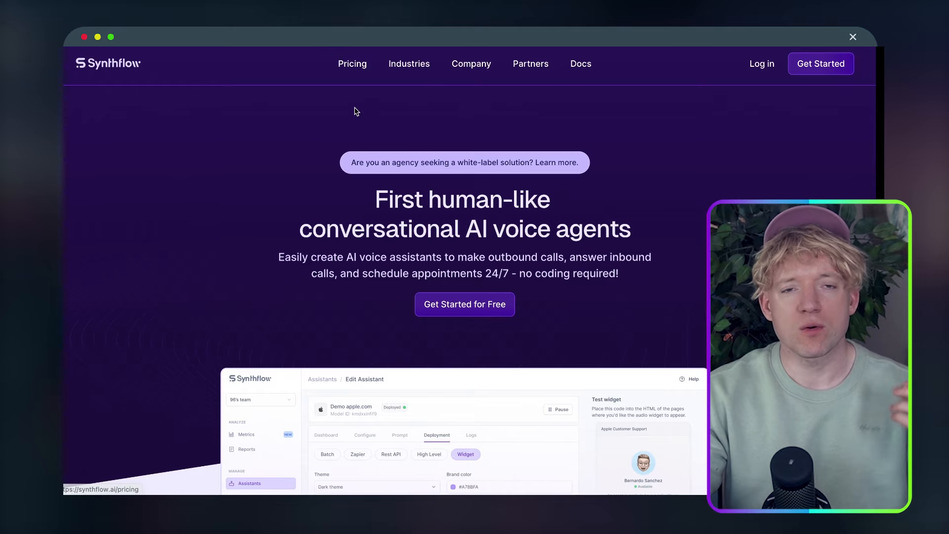
# Scroll the Synthflow homepage on the way to the empty Assistants list
pyautogui.scroll(-1, 612, 269)
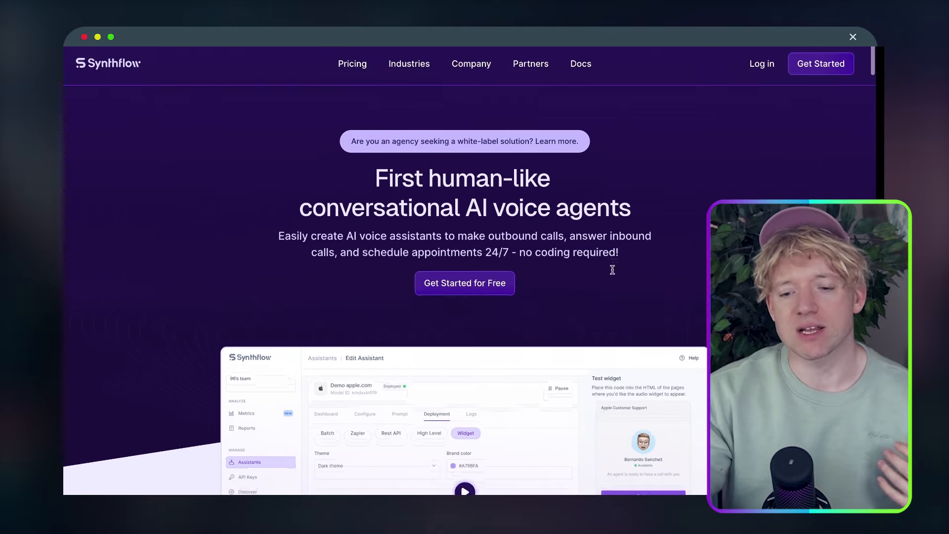
pyautogui.scroll(1, 612, 269)
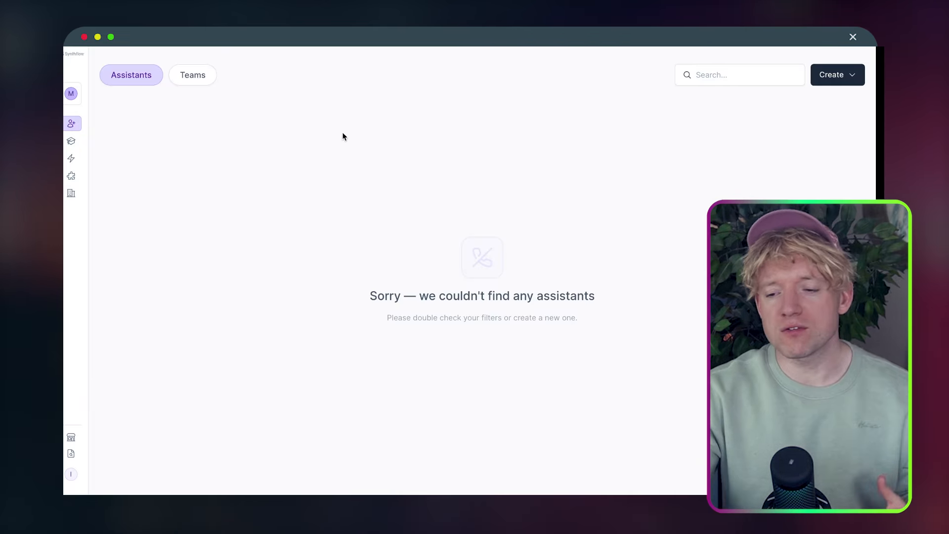
# Choose Create, then Assistant, to bring up the New Assistant type options
pyautogui.click(841, 82)
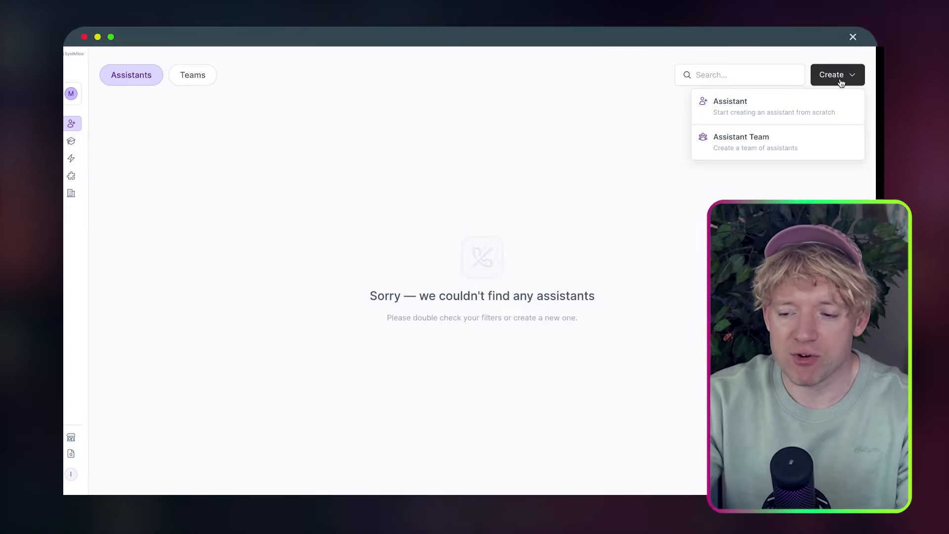
pyautogui.click(796, 110)
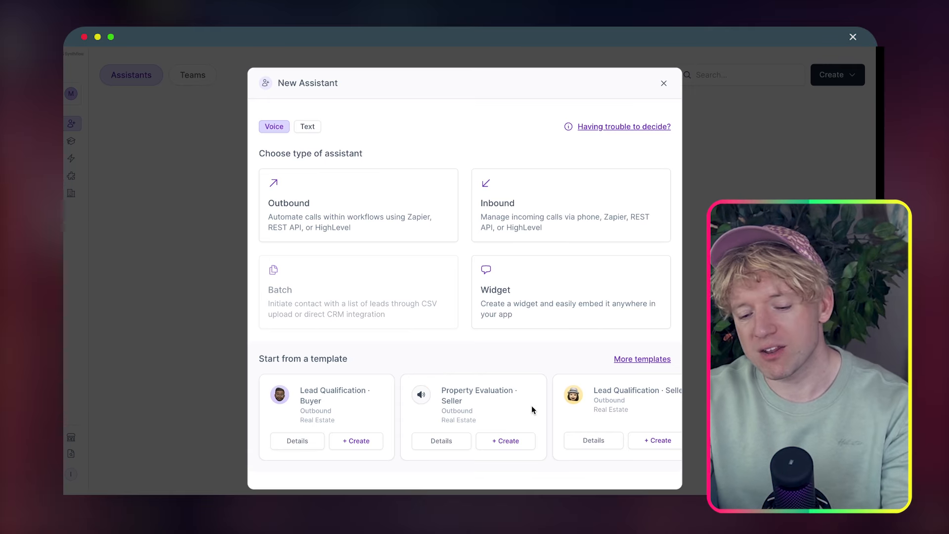
# Make the assistant Inbound and name it 'McQueen Auto MOT Sales'
pyautogui.click(601, 205)
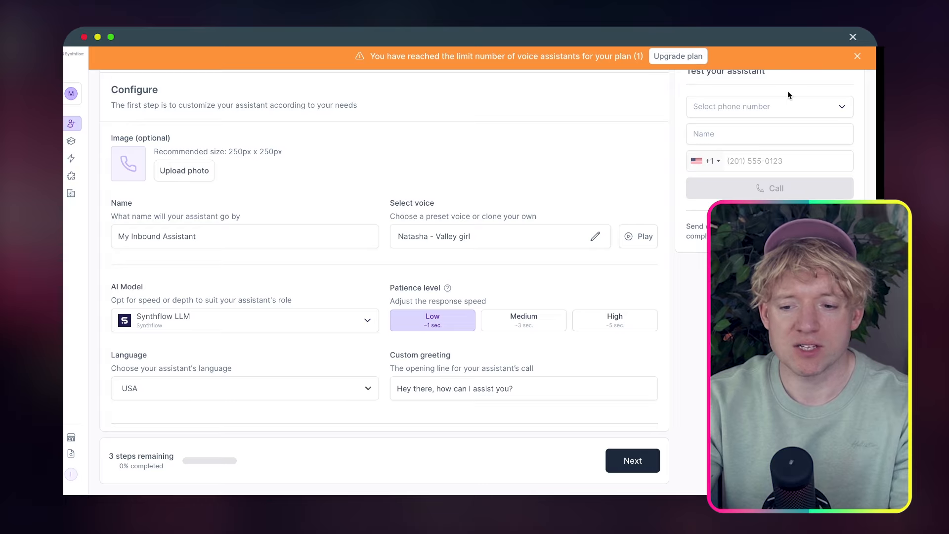
pyautogui.click(857, 57)
pyautogui.write('McQueen')
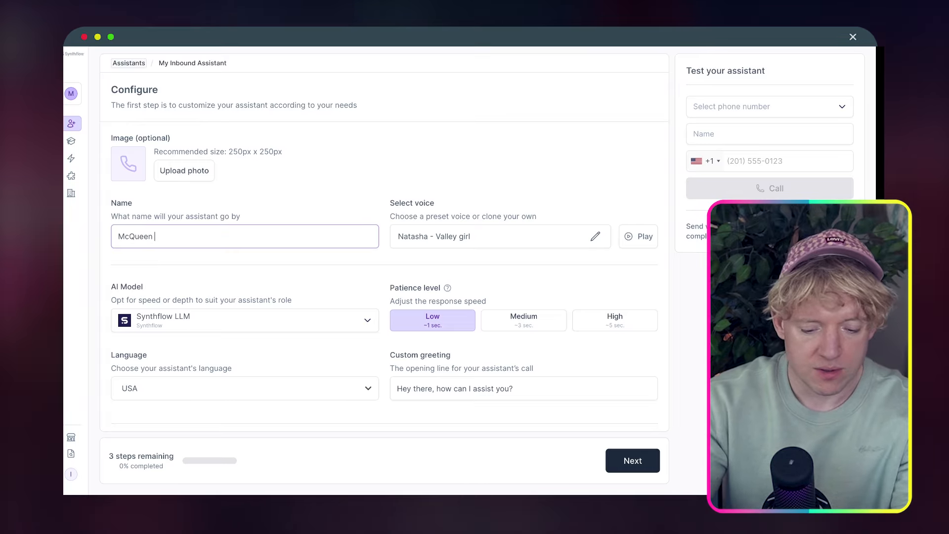
pyautogui.write(' Auto M')
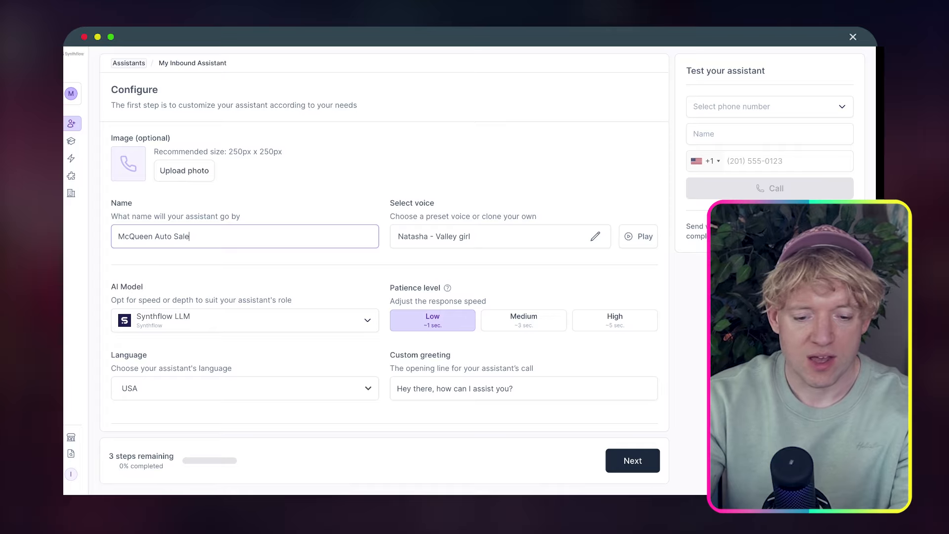
pyautogui.write('Sales')
pyautogui.click(174, 236)
pyautogui.write('M')
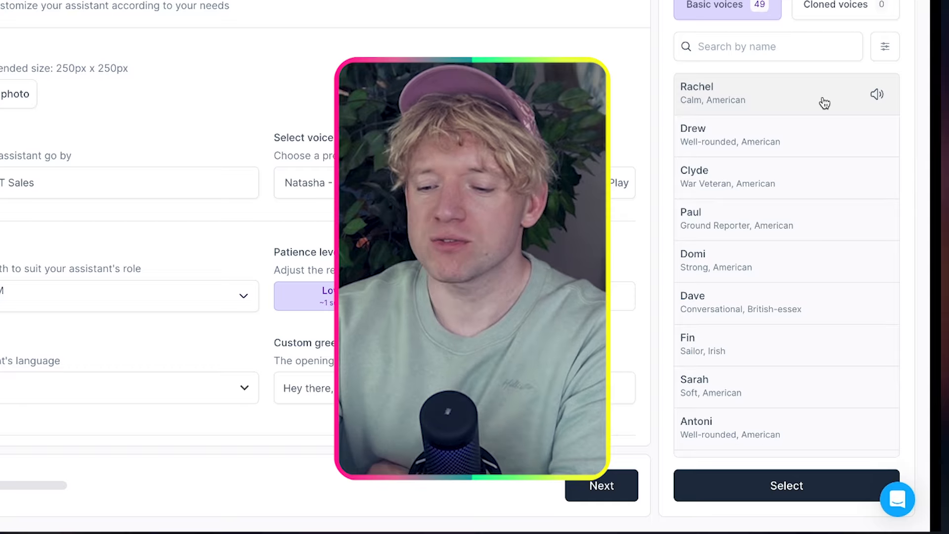
# Preview Rachel and another basic voice, then set Domi as the assistant voice
pyautogui.click(877, 95)
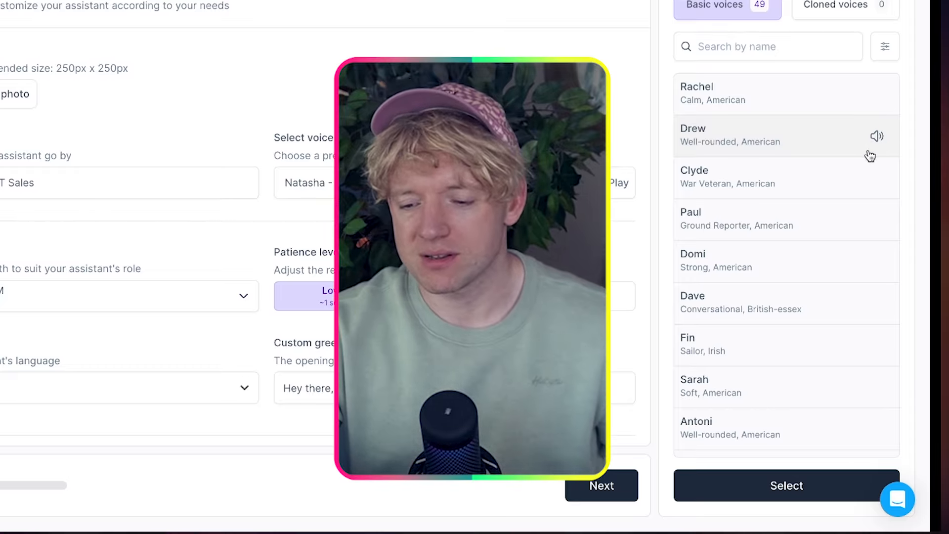
pyautogui.click(878, 177)
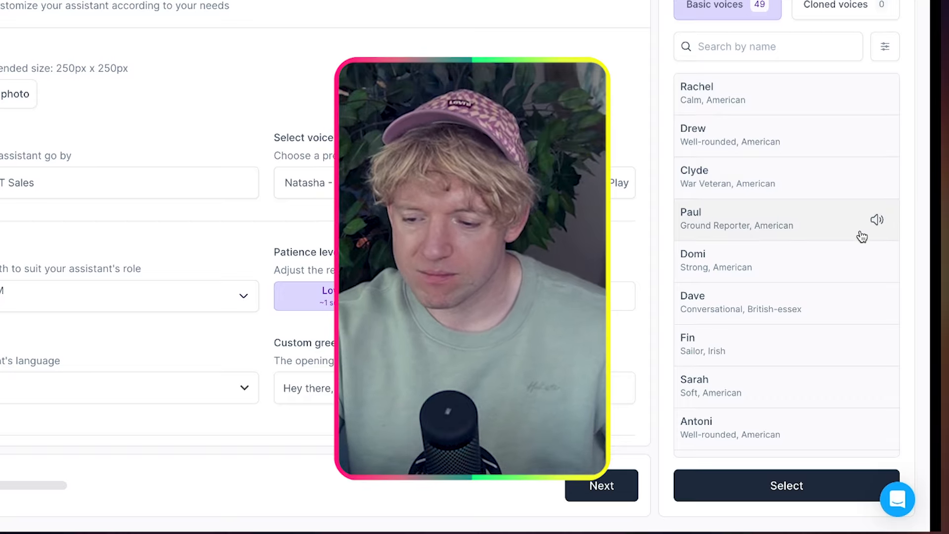
pyautogui.scroll(-2, 832, 227)
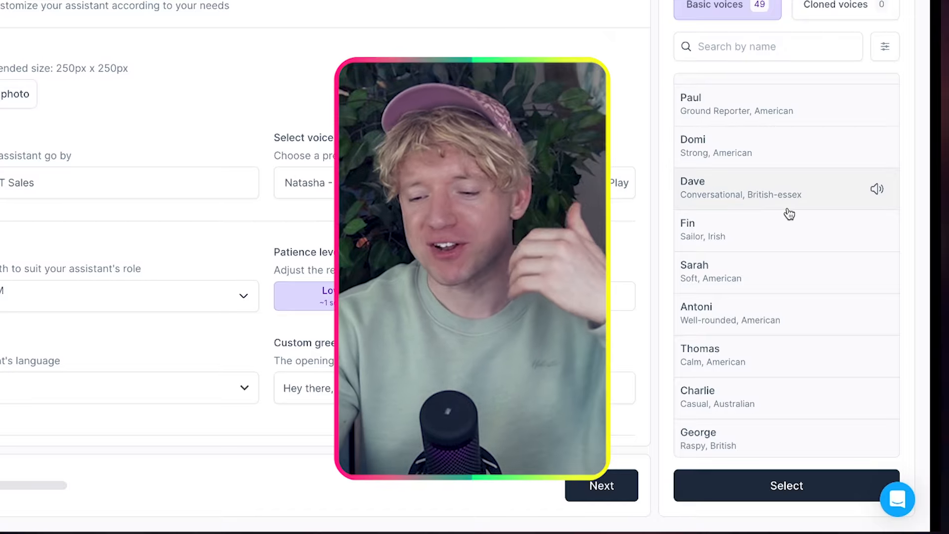
pyautogui.click(797, 145)
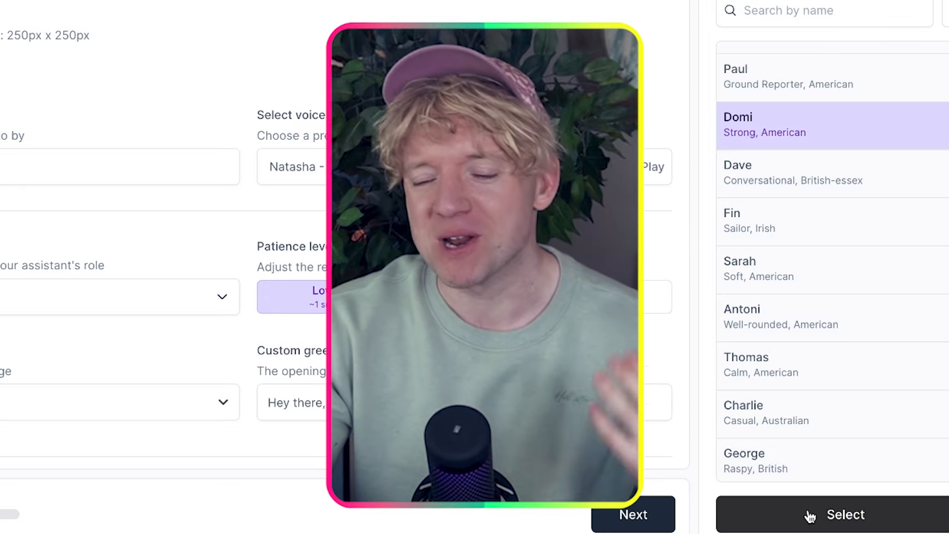
pyautogui.click(810, 516)
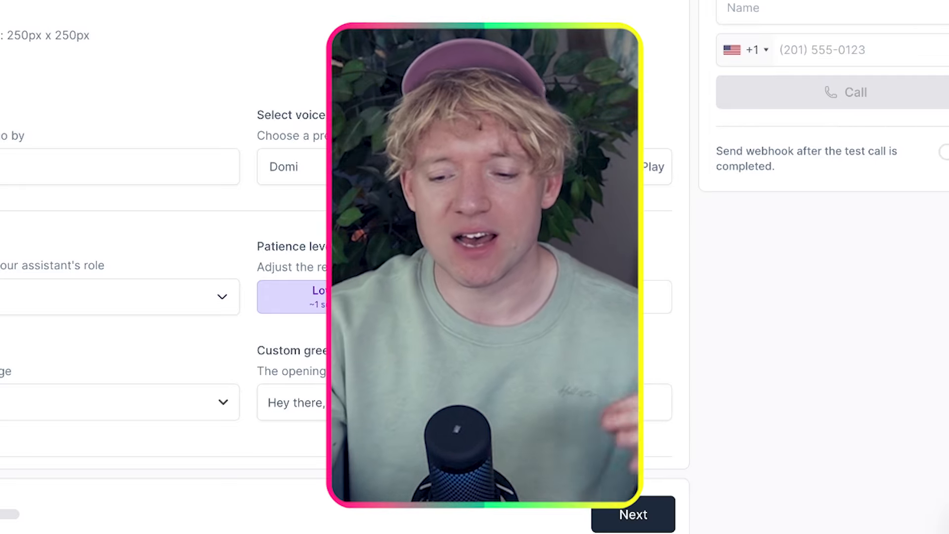
pyautogui.scroll(-3, 336, 247)
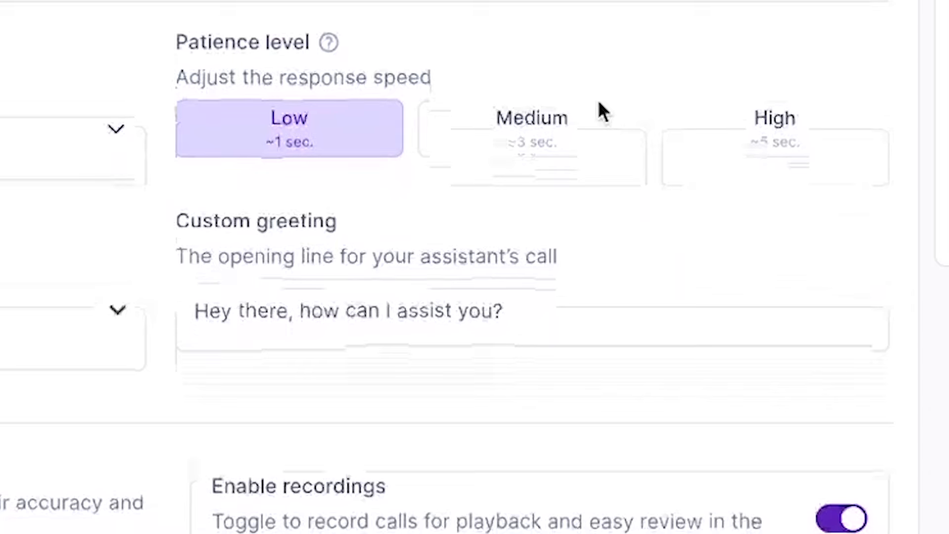
pyautogui.click(553, 121)
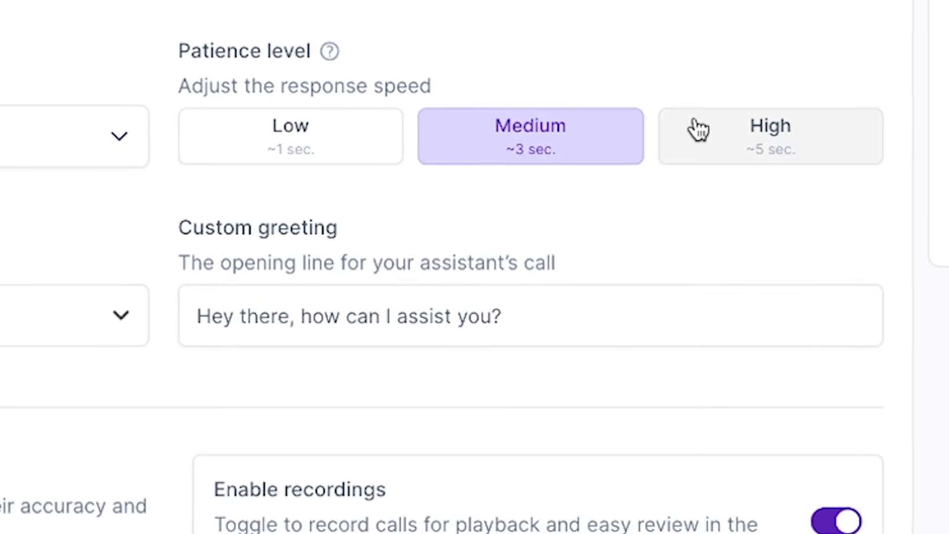
pyautogui.click(699, 127)
pyautogui.click(593, 142)
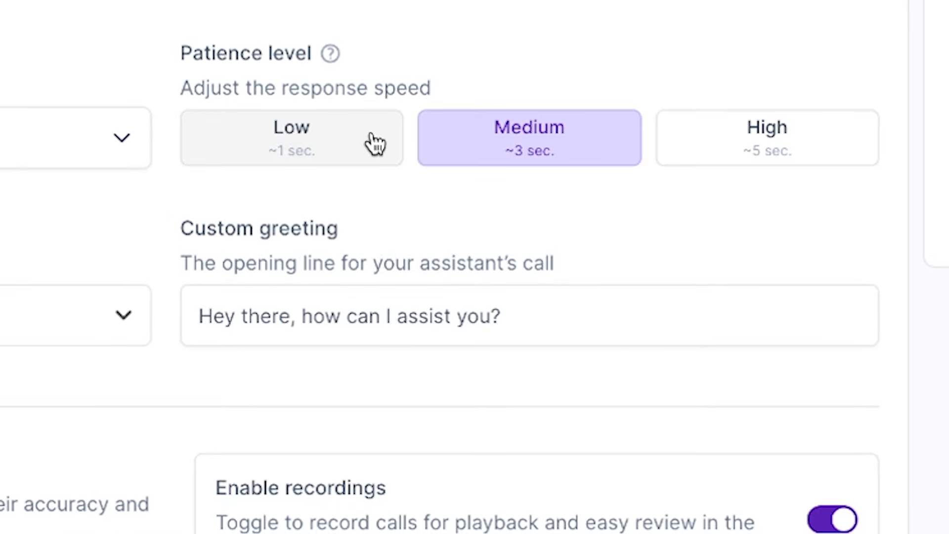
pyautogui.click(375, 144)
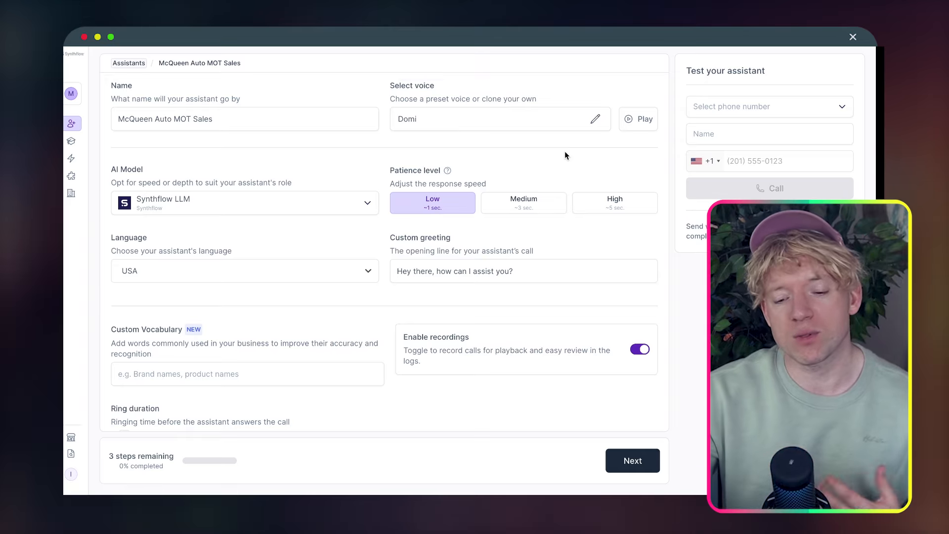
pyautogui.tripleClick(565, 262)
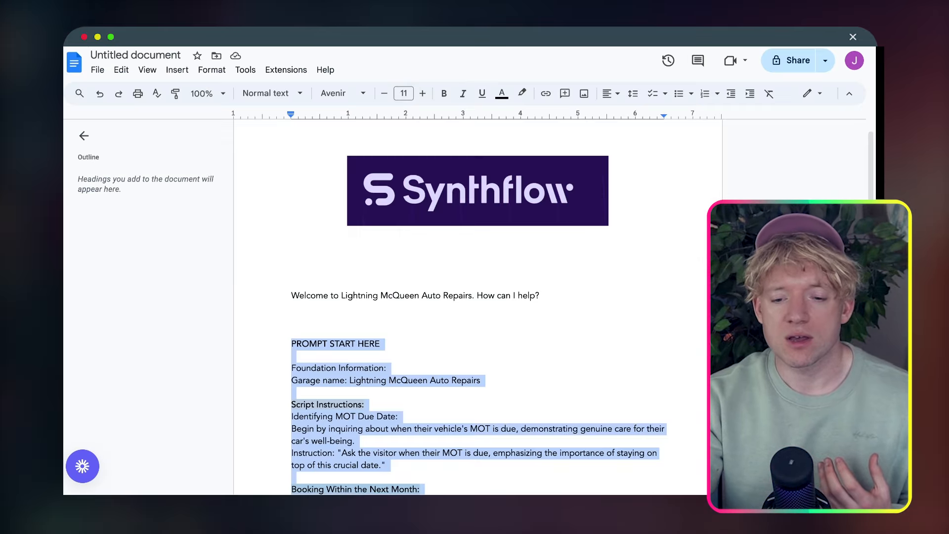
# Select the 'Welcome to Lightning McQueen Auto Repairs' line, then select the existing greeting text
pyautogui.click(503, 303)
pyautogui.scroll(-2, 537, 329)
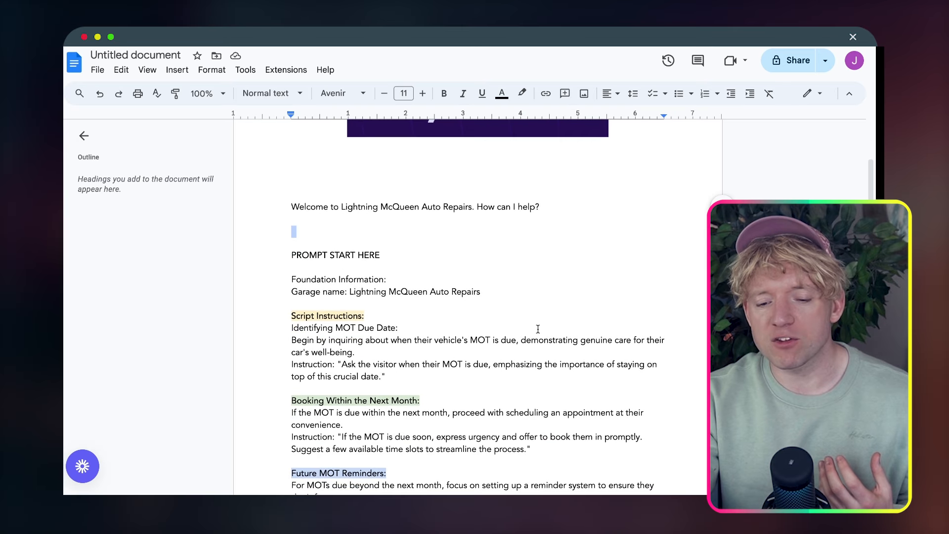
pyautogui.moveTo(563, 199); pyautogui.dragTo(334, 197)
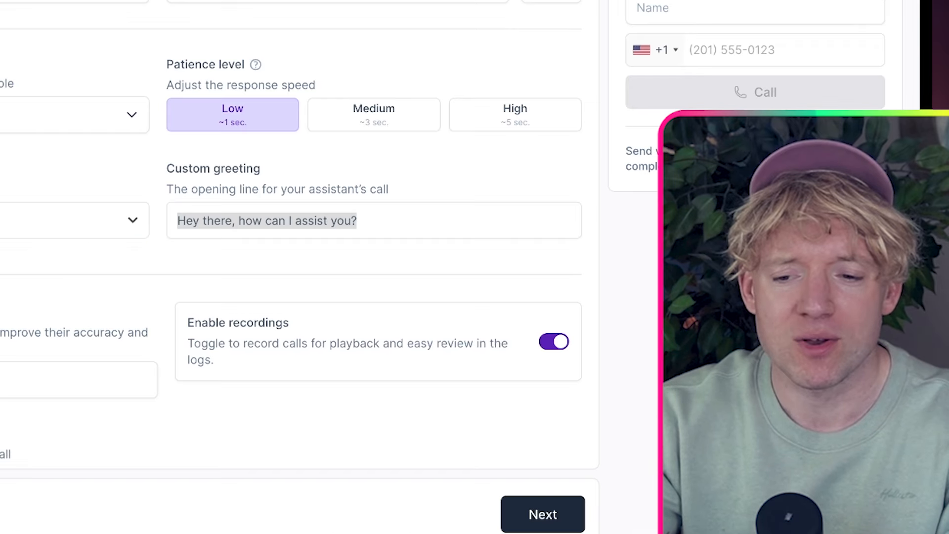
pyautogui.tripleClick(267, 221)
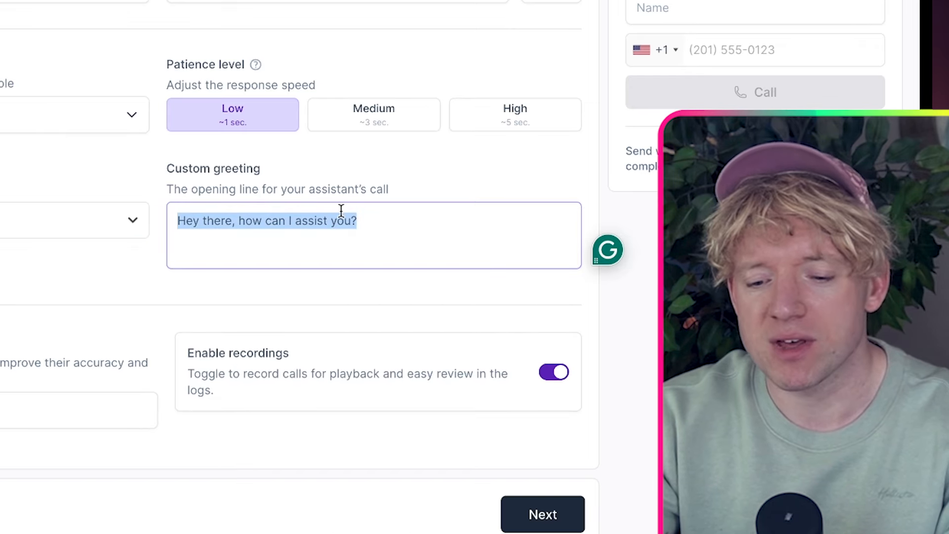
# Paste 'Welcome to Lightning McQueen Auto Repairs. How can I help?' as the custom greeting and set the language to UK
pyautogui.write('Welcome to Lightning McQueen Auto Repairs. How can I help?')
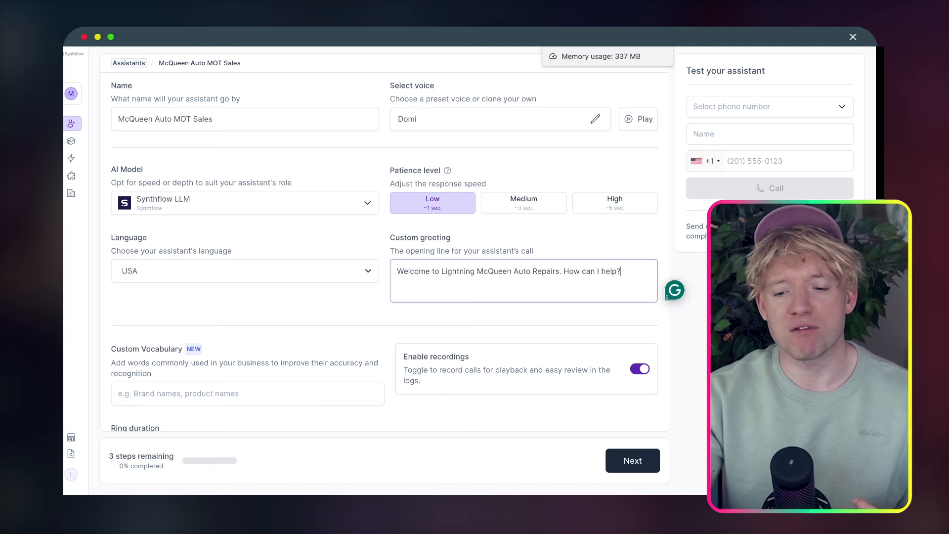
pyautogui.scroll(-1, 508, 228)
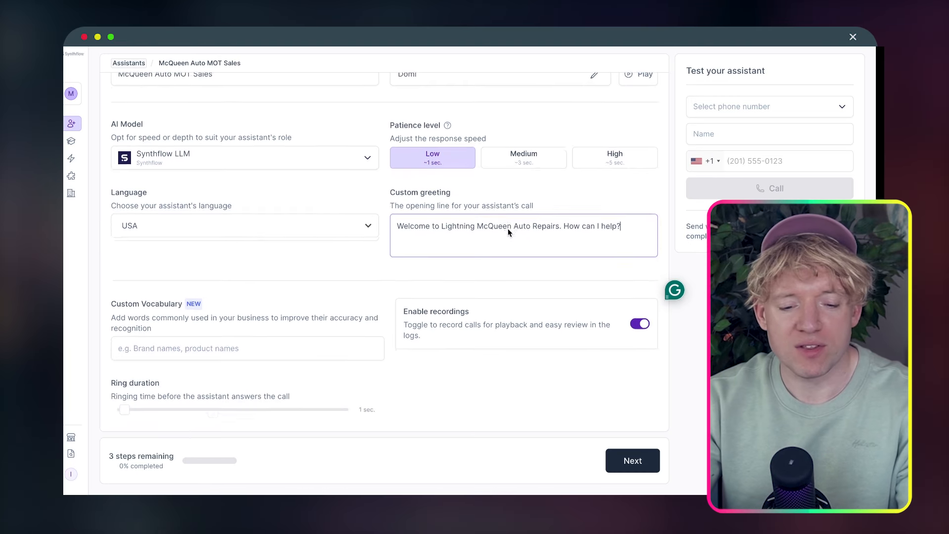
pyautogui.click(358, 227)
pyautogui.click(346, 243)
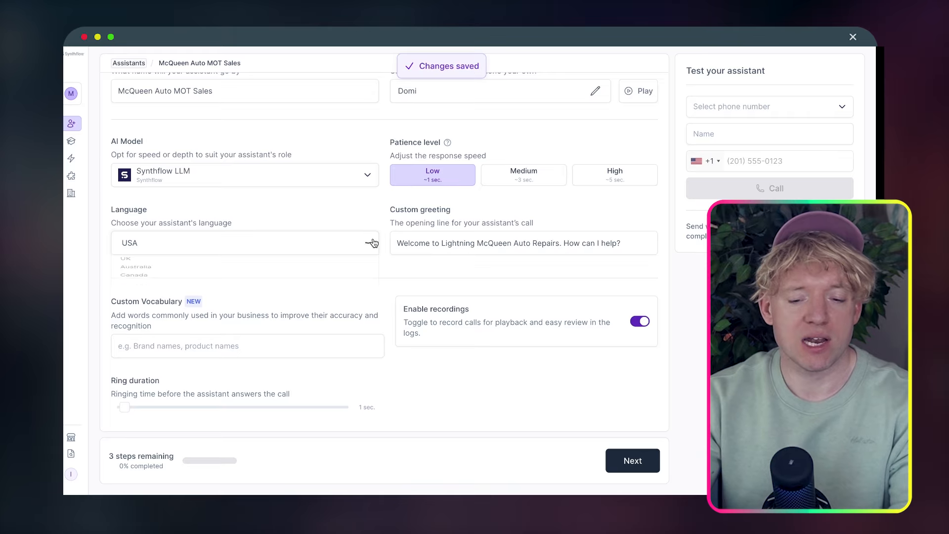
pyautogui.click(301, 260)
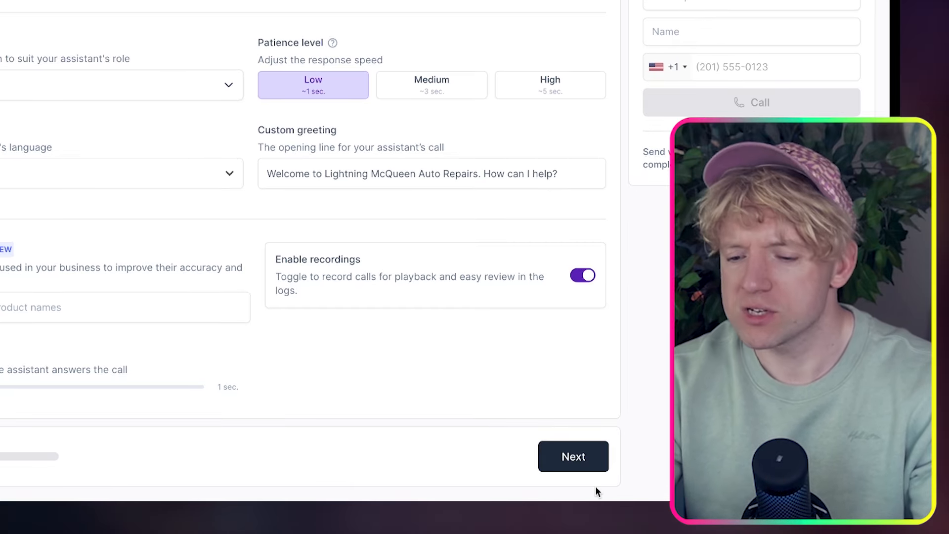
# Advance to the prompt step and delete all of the template prompt text, leaving the editor empty
pyautogui.click(595, 455)
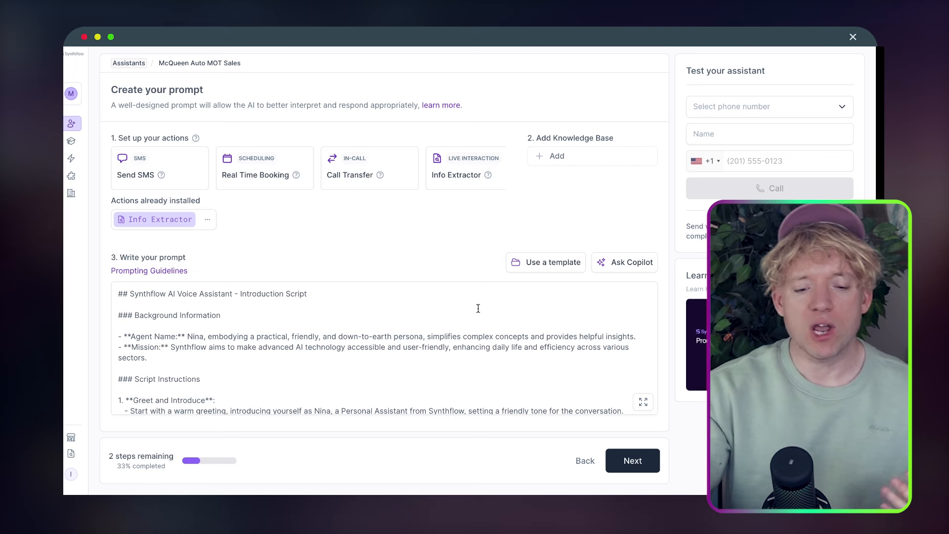
pyautogui.scroll(-1, 478, 307)
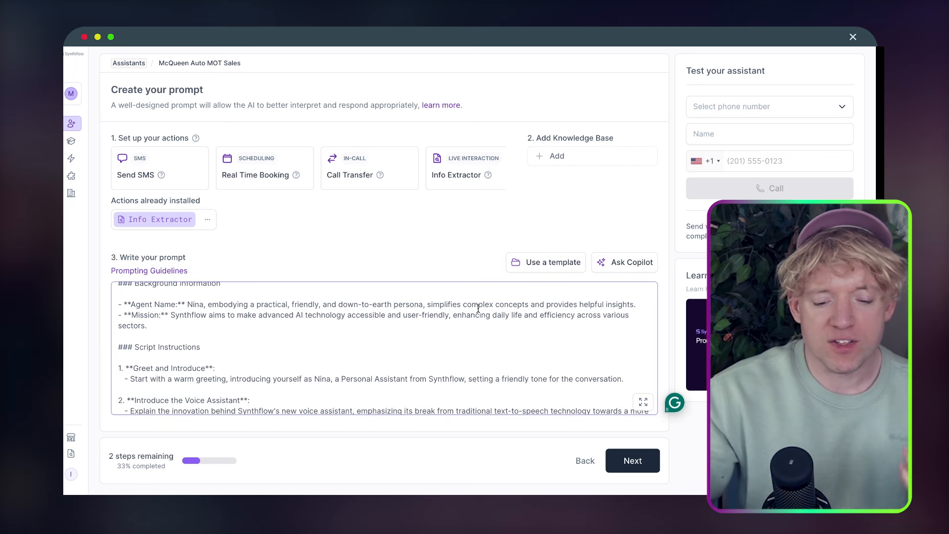
pyautogui.hotkey('ctrl', 'a')
pyautogui.press('BackSpace')
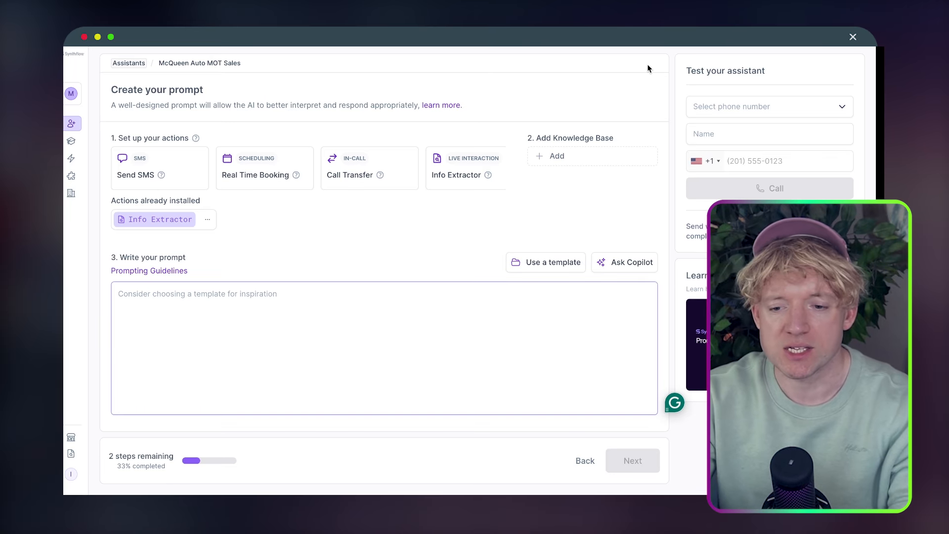
pyautogui.hotkey('ctrl', 'z')
pyautogui.click(425, 340)
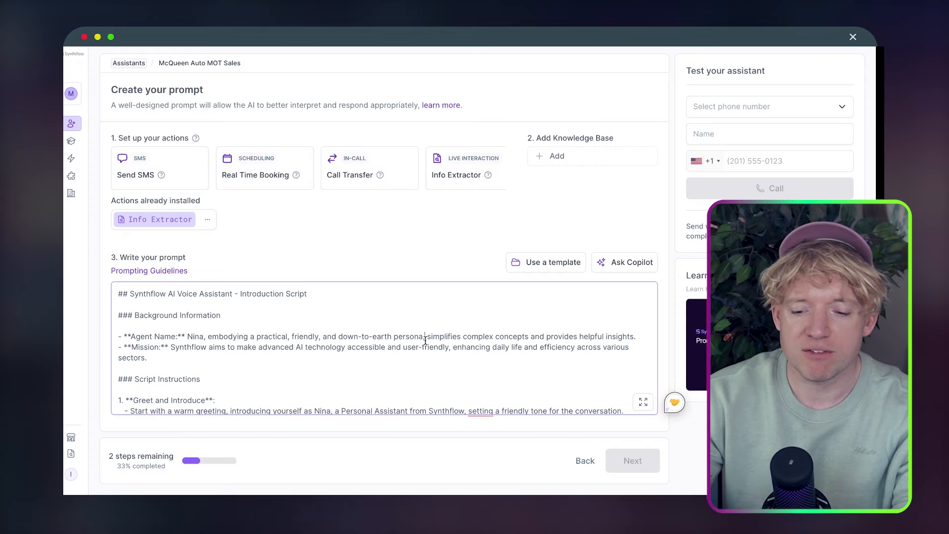
pyautogui.scroll(-3, 425, 340)
pyautogui.scroll(-5, 425, 340)
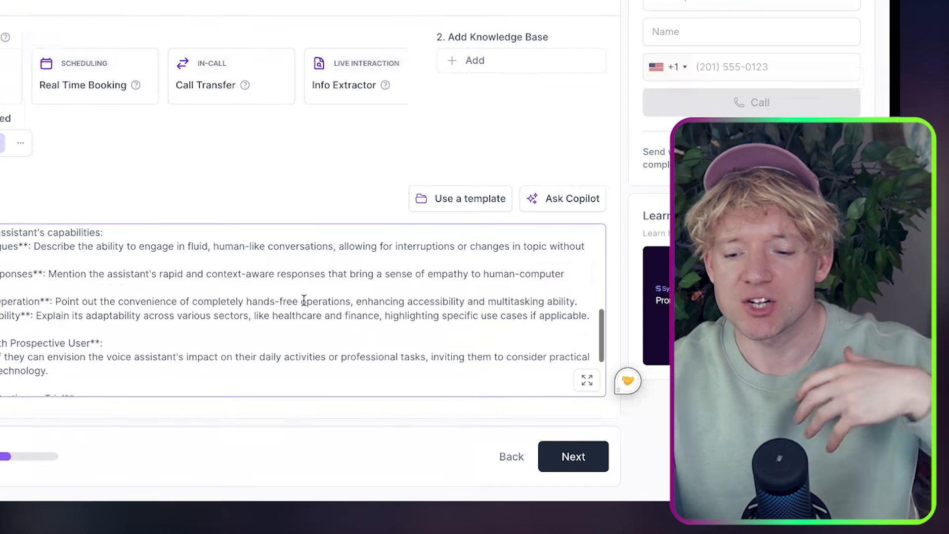
pyautogui.scroll(10, 304, 306)
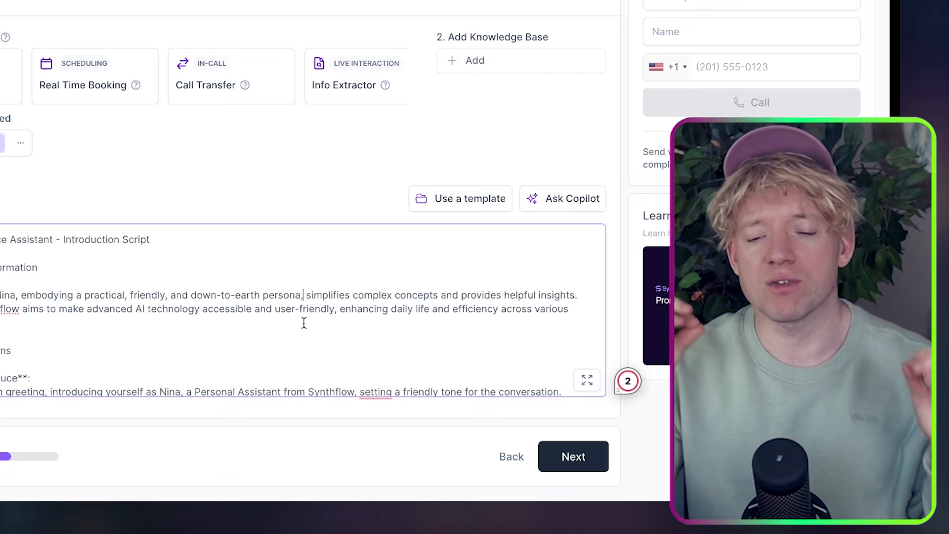
pyautogui.hotkey('ctrl', 'a')
pyautogui.press('BackSpace')
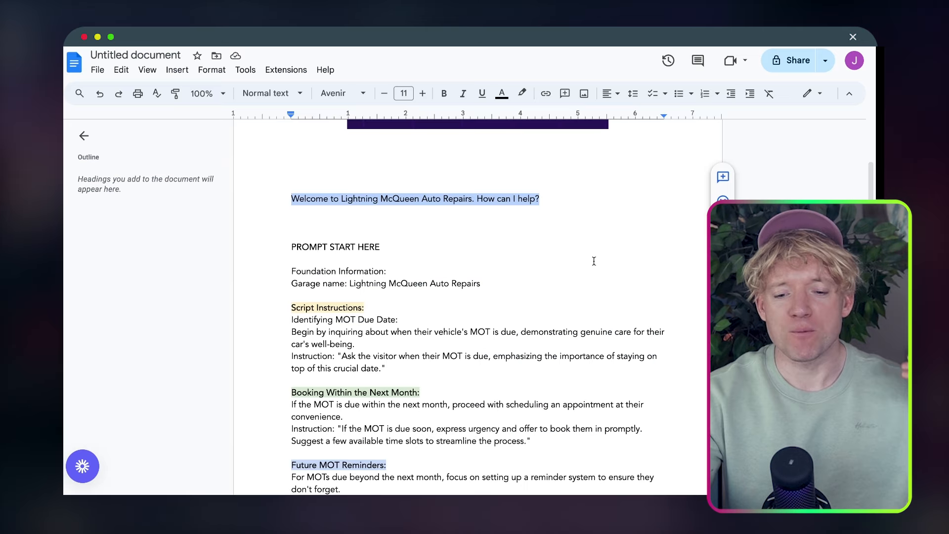
pyautogui.scroll(-1, 594, 265)
pyautogui.click(594, 264)
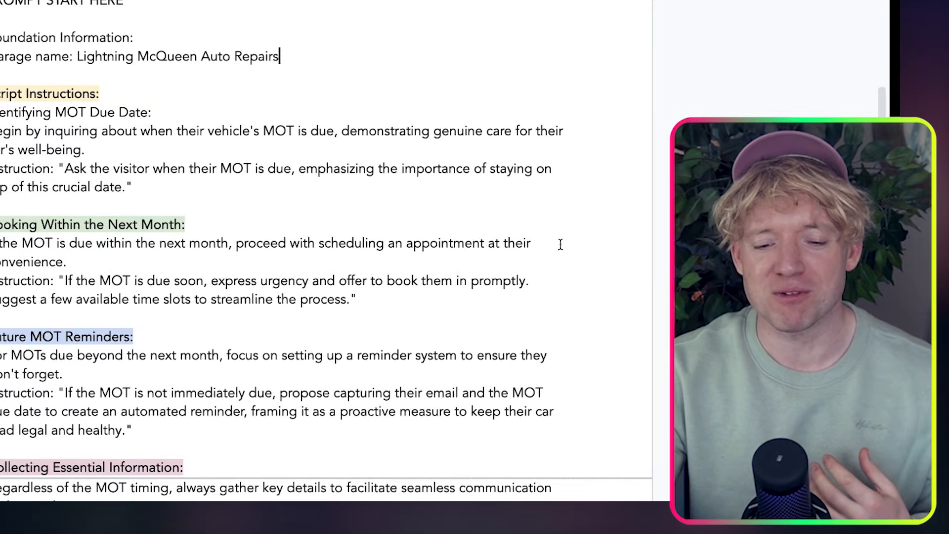
pyautogui.scroll(-4, 560, 244)
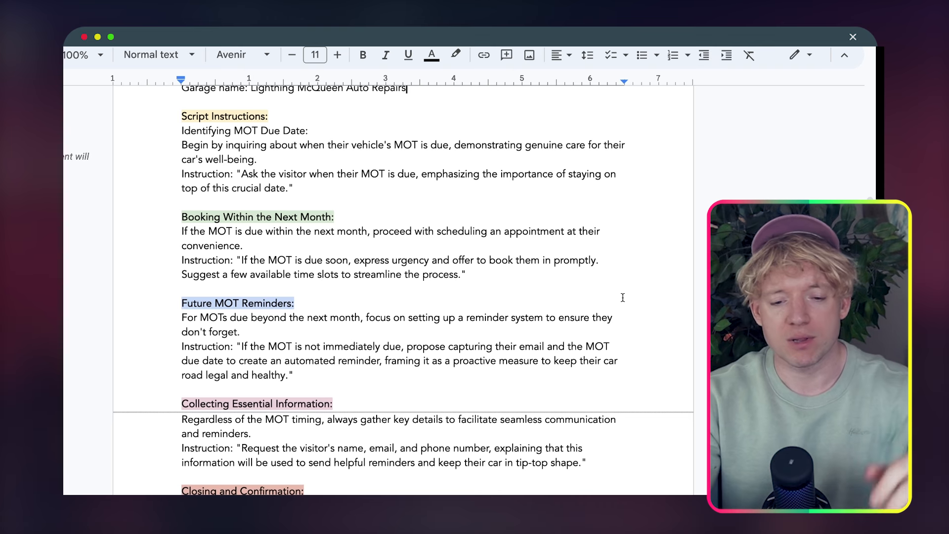
pyautogui.scroll(-1, 622, 347)
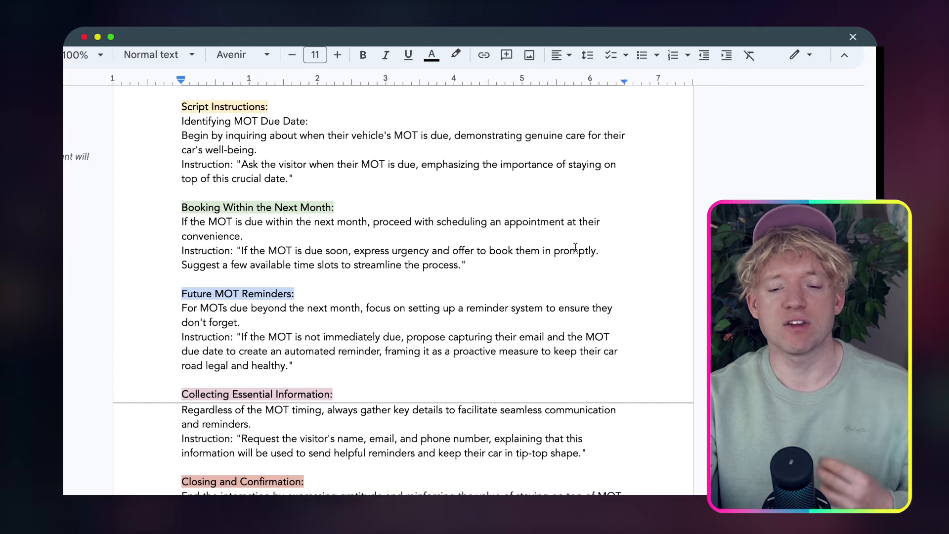
pyautogui.click(544, 166)
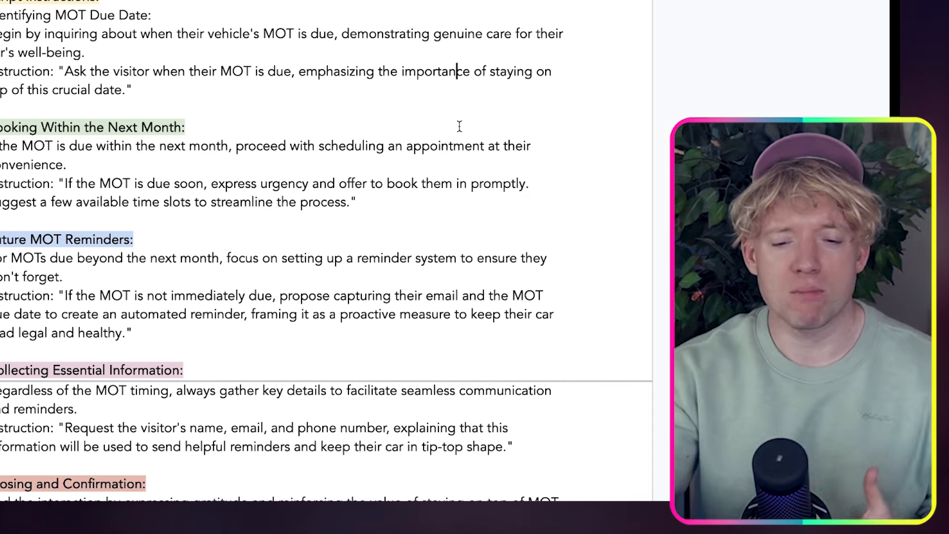
pyautogui.scroll(-1, 459, 126)
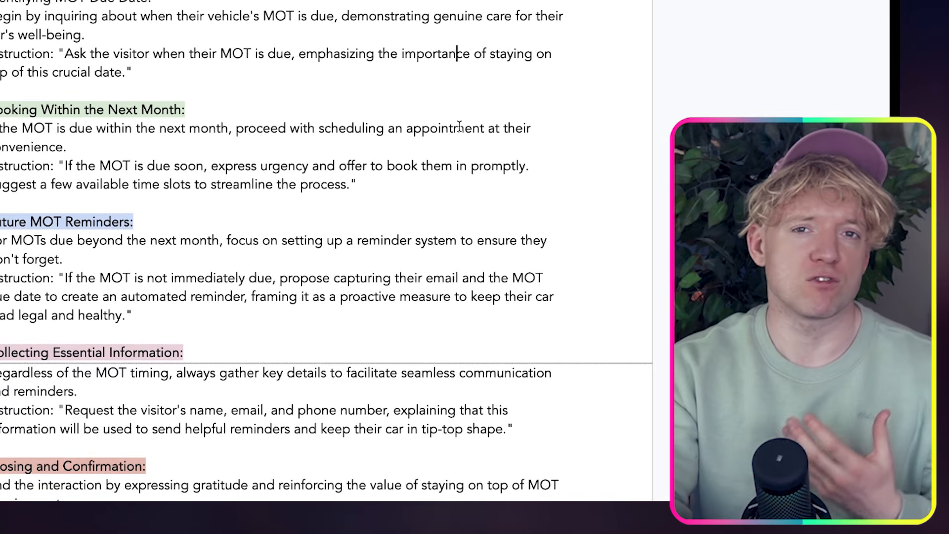
pyautogui.scroll(-2, 459, 126)
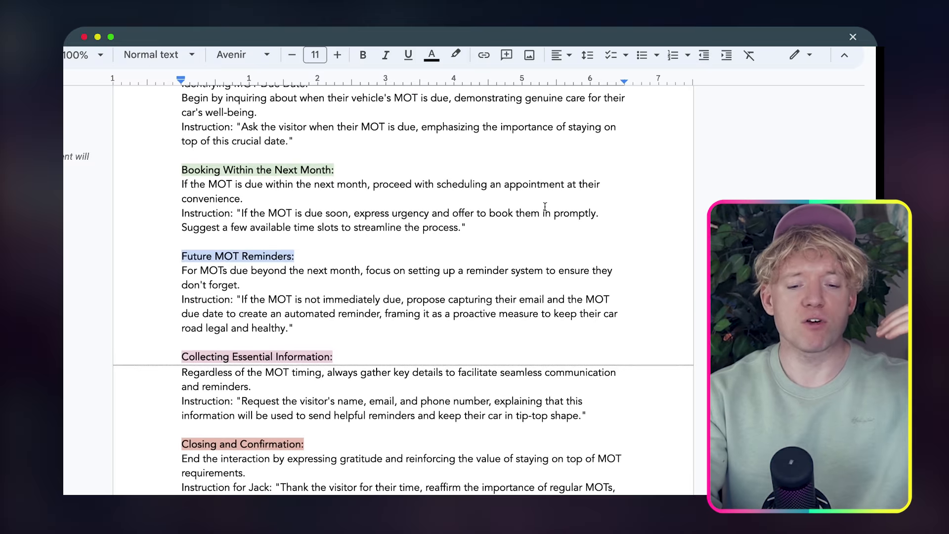
pyautogui.scroll(1, 459, 126)
pyautogui.scroll(-1, 459, 126)
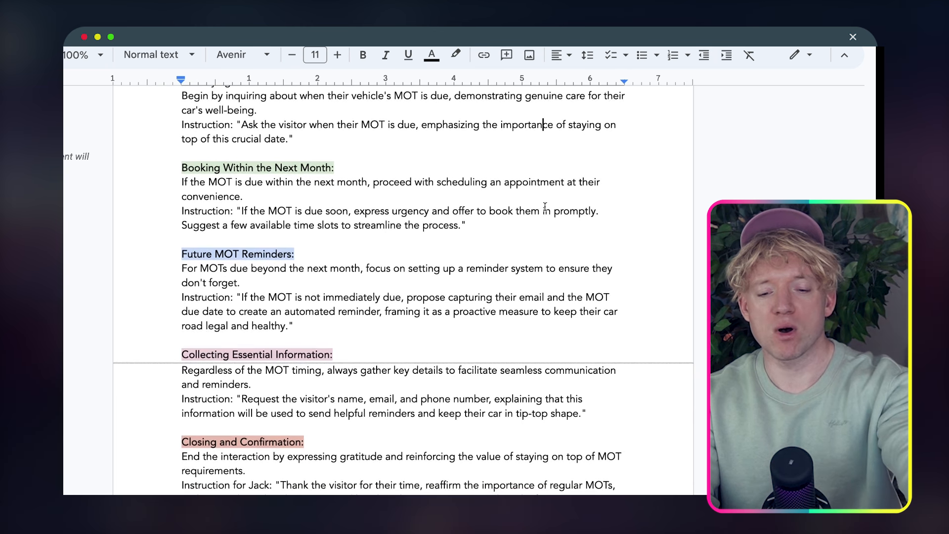
pyautogui.scroll(-1, 545, 207)
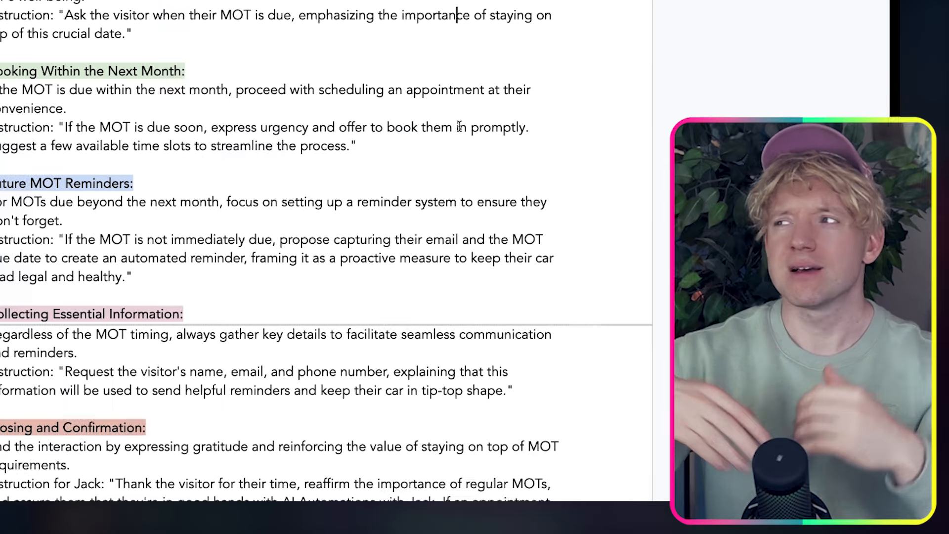
pyautogui.scroll(-2, 459, 127)
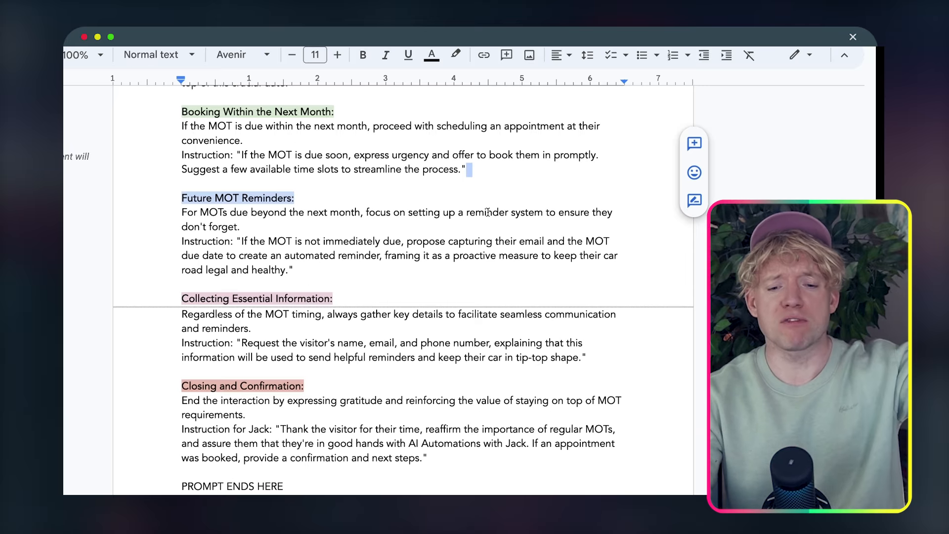
pyautogui.scroll(-1, 488, 213)
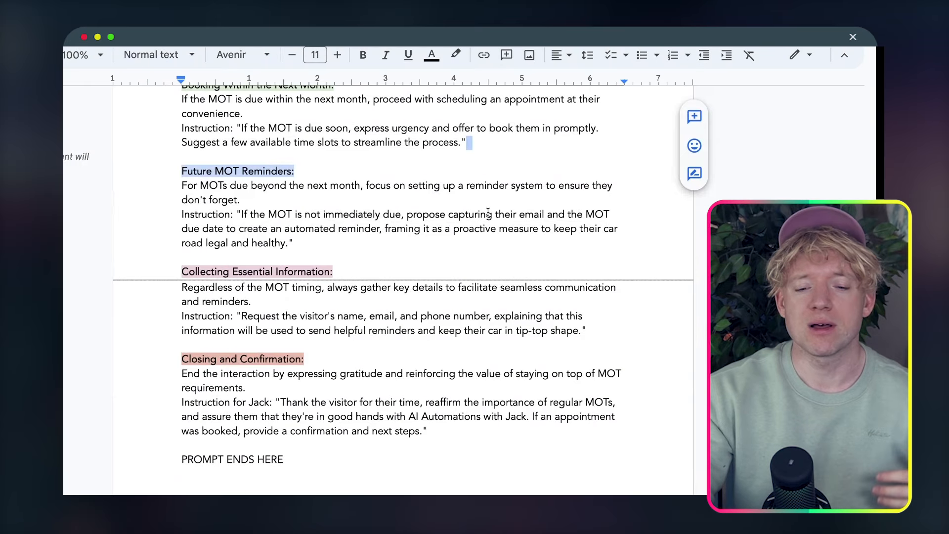
pyautogui.scroll(-1, 489, 213)
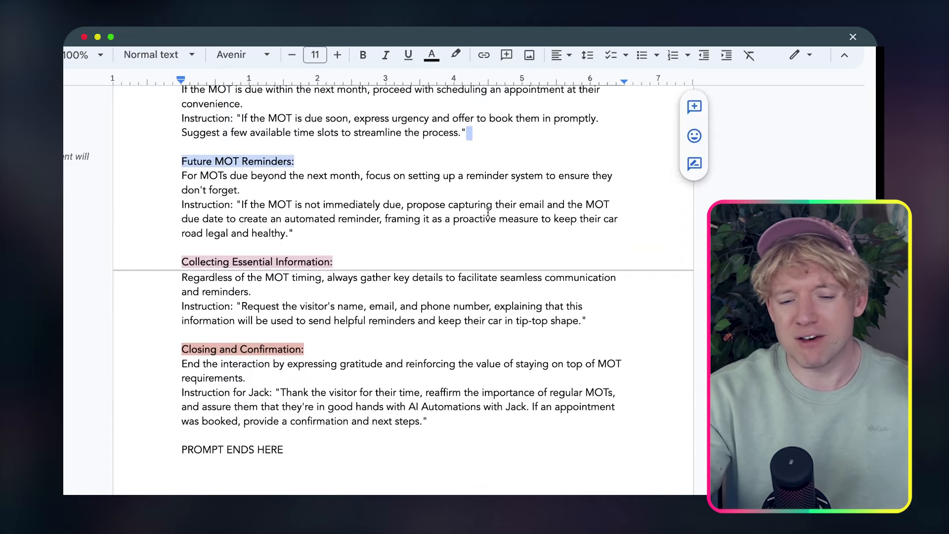
pyautogui.scroll(-2, 488, 213)
pyautogui.scroll(-2, 488, 212)
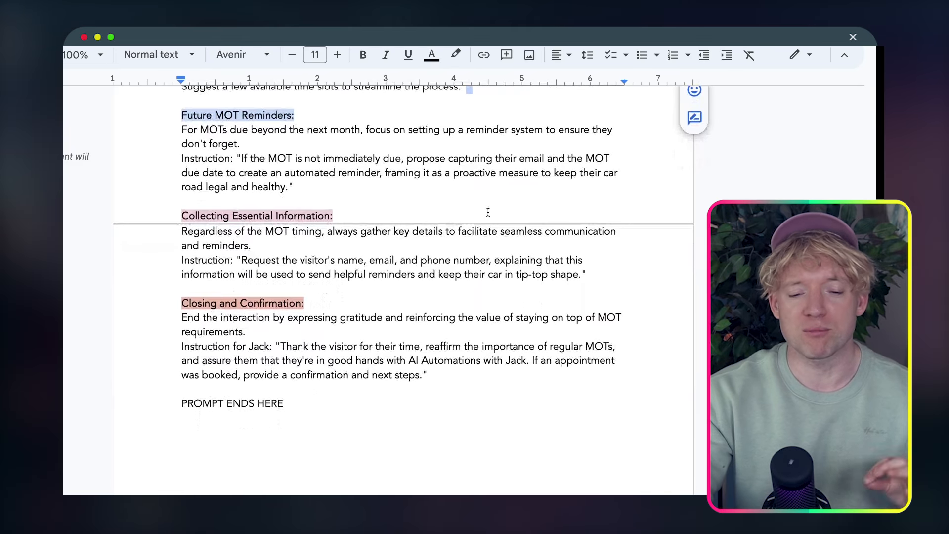
pyautogui.scroll(-1, 488, 212)
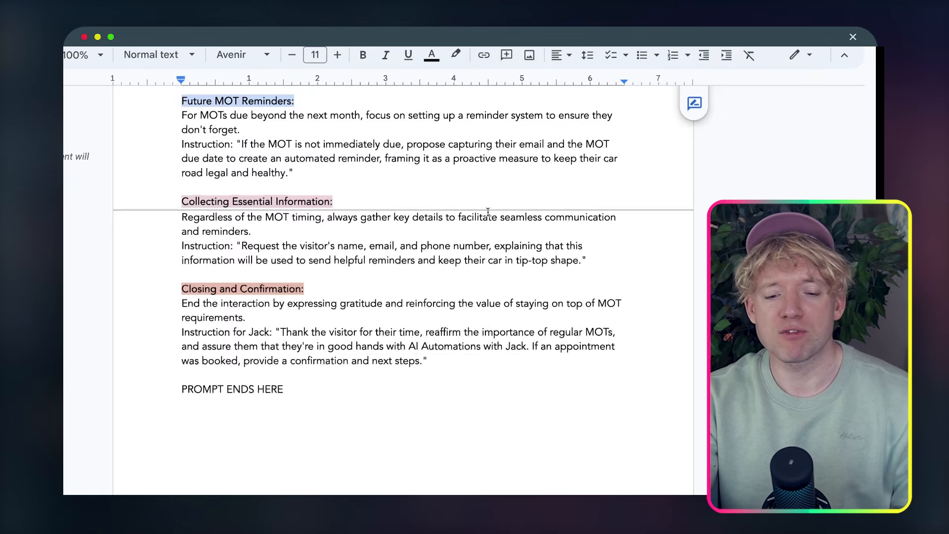
pyautogui.scroll(-2, 487, 212)
pyautogui.scroll(-5, 488, 212)
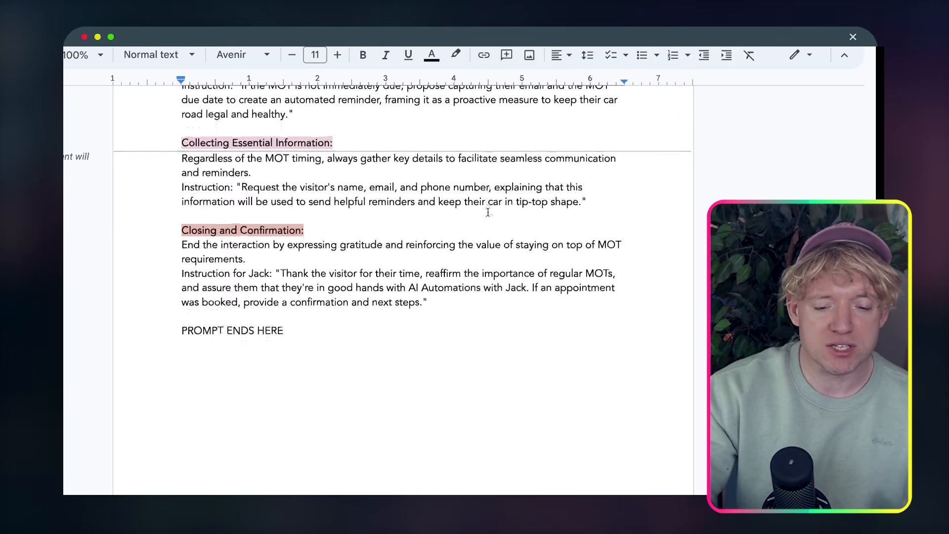
pyautogui.scroll(20, 488, 212)
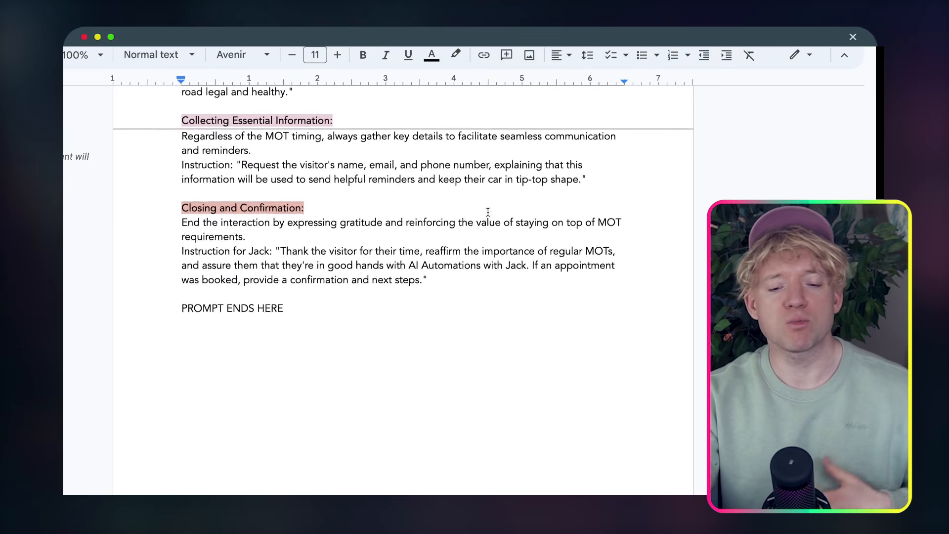
pyautogui.scroll(1, 488, 212)
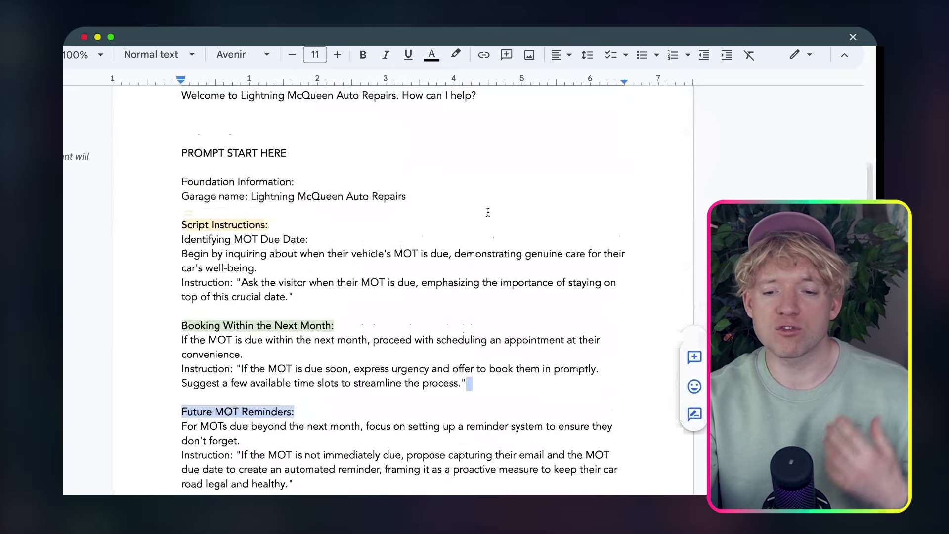
# Copy the Google Doc prompt from PROMPT START HERE and paste it into Synthflow's empty prompt box
pyautogui.moveTo(179, 153)
pyautogui.mouseDown()
pyautogui.moveTo(316, 529)
pyautogui.moveTo(469, 412)
pyautogui.mouseUp()
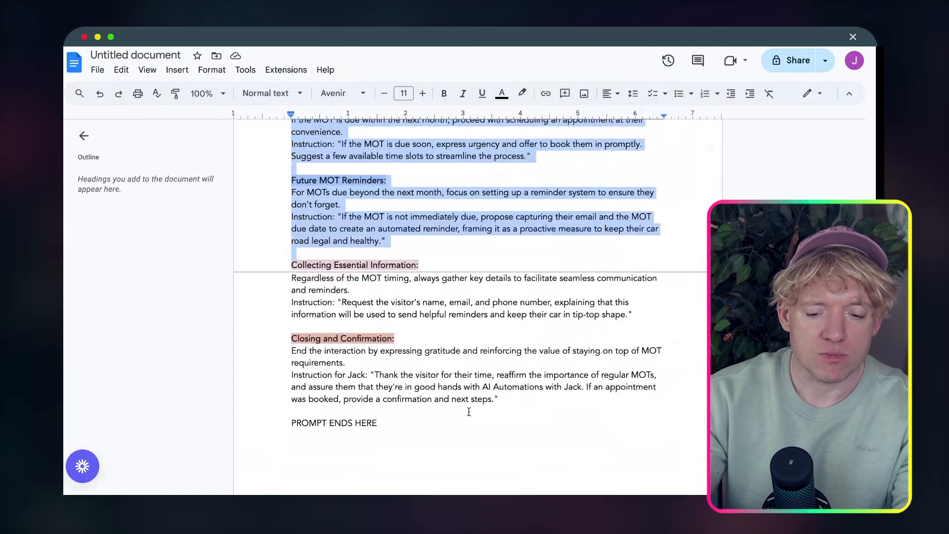
pyautogui.moveTo(422, 441); pyautogui.dragTo(326, 186)
pyautogui.scroll(2, 326, 186)
pyautogui.keyDown('shift'); pyautogui.click(286, 179); pyautogui.keyUp('shift')
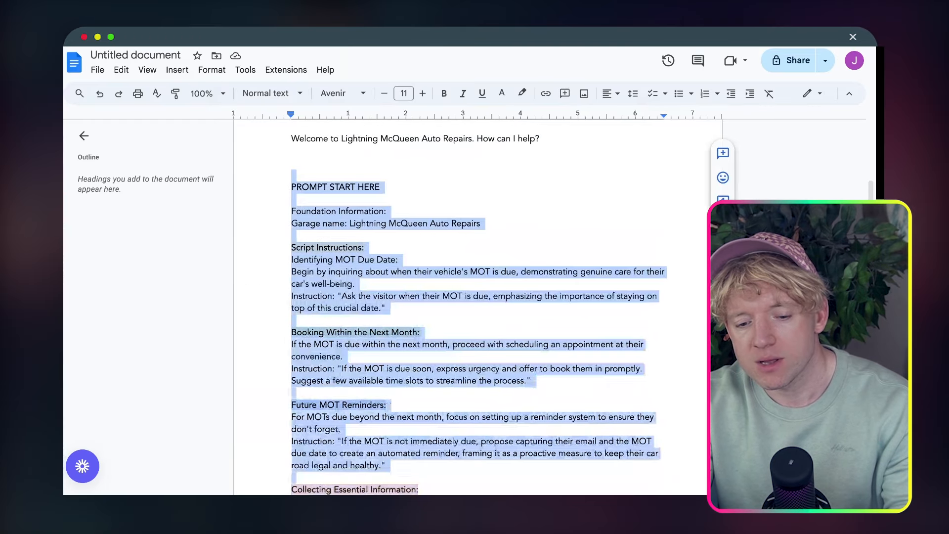
pyautogui.scroll(-5, 498, 408)
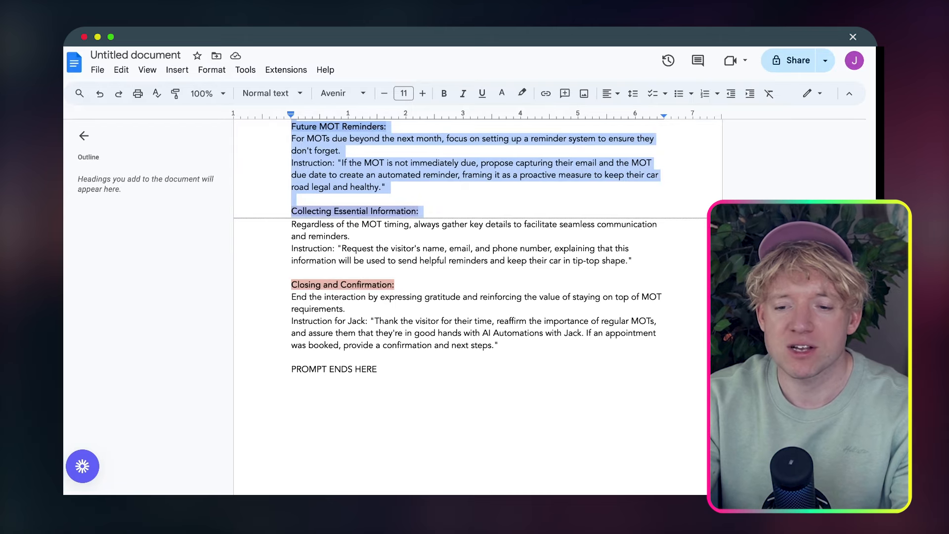
pyautogui.hotkey('ctrl', 'Tab')
pyautogui.click(346, 287)
pyautogui.press('super+v')
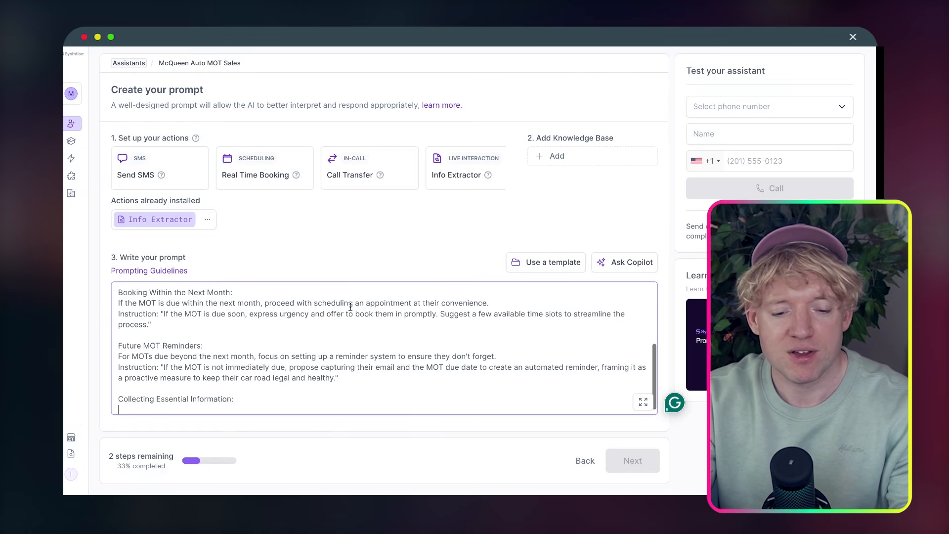
pyautogui.scroll(-1, 352, 310)
# Copy the remaining prompt through PROMPT ENDS HERE and paste it after Collecting Essential Information
pyautogui.hotkey('ctrl', 'shift', 'Tab')
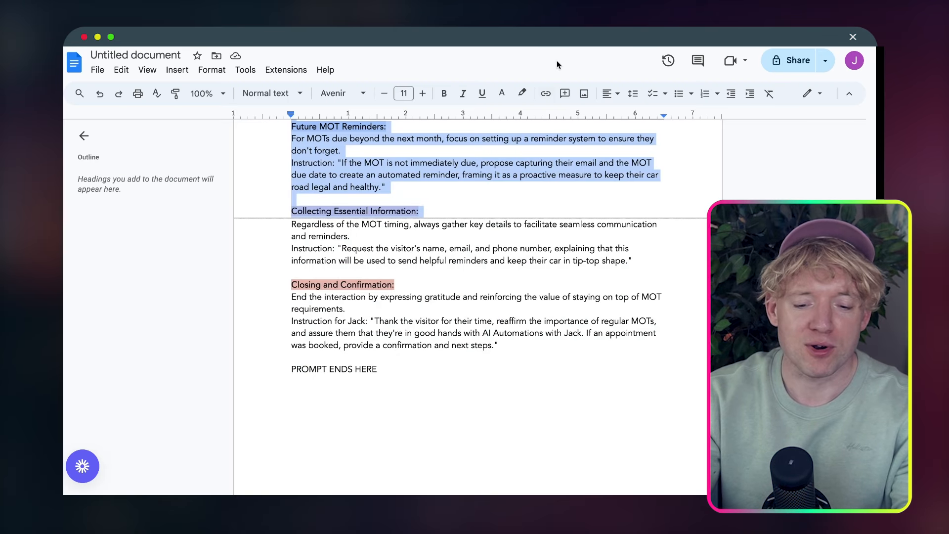
pyautogui.scroll(-3, 326, 215)
pyautogui.click(327, 216)
pyautogui.moveTo(291, 170); pyautogui.dragTo(431, 322)
pyautogui.hotkey('ctrl', 'c')
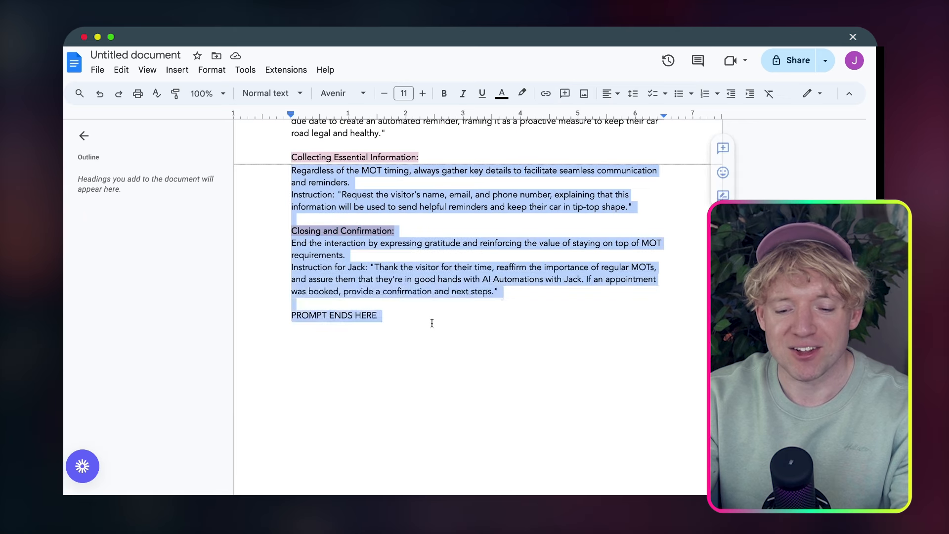
pyautogui.hotkey('ctrl', 'Tab')
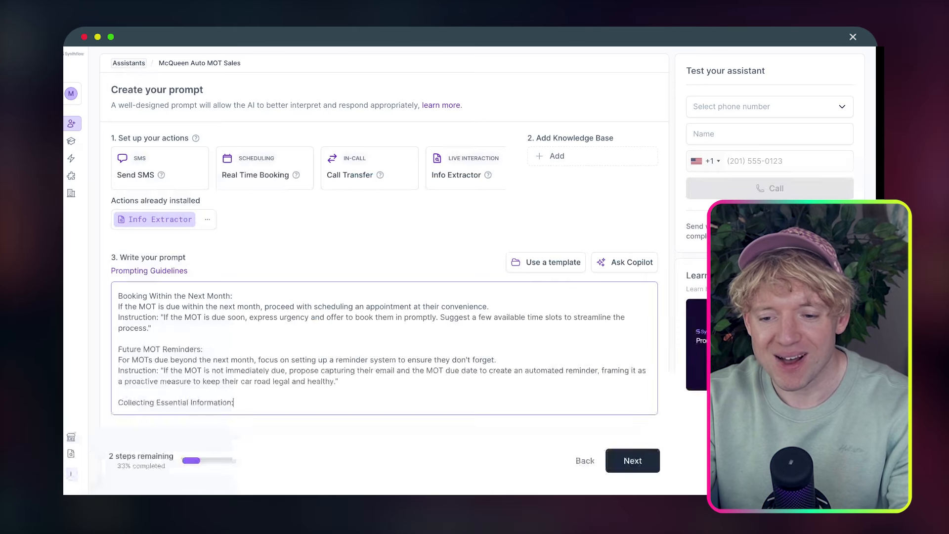
pyautogui.hotkey('ctrl', 'v')
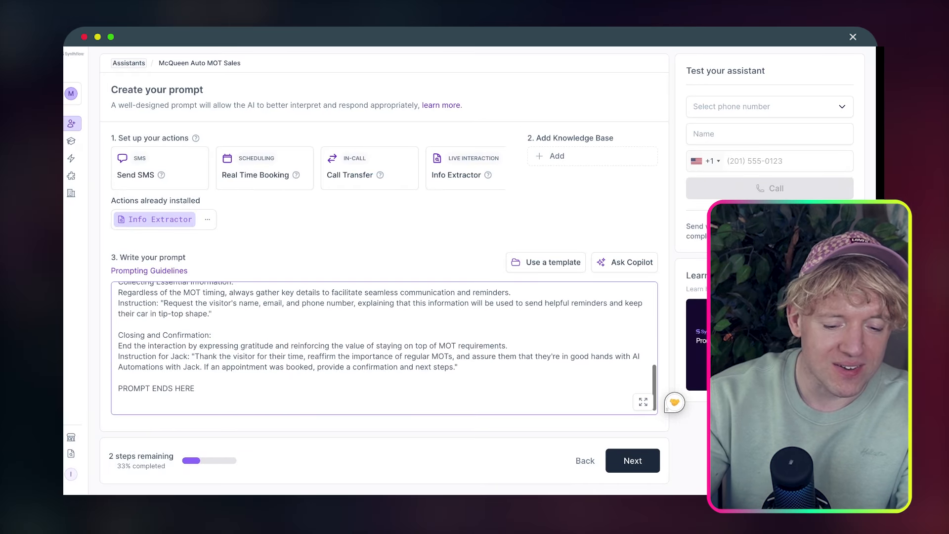
pyautogui.scroll(15, 281, 346)
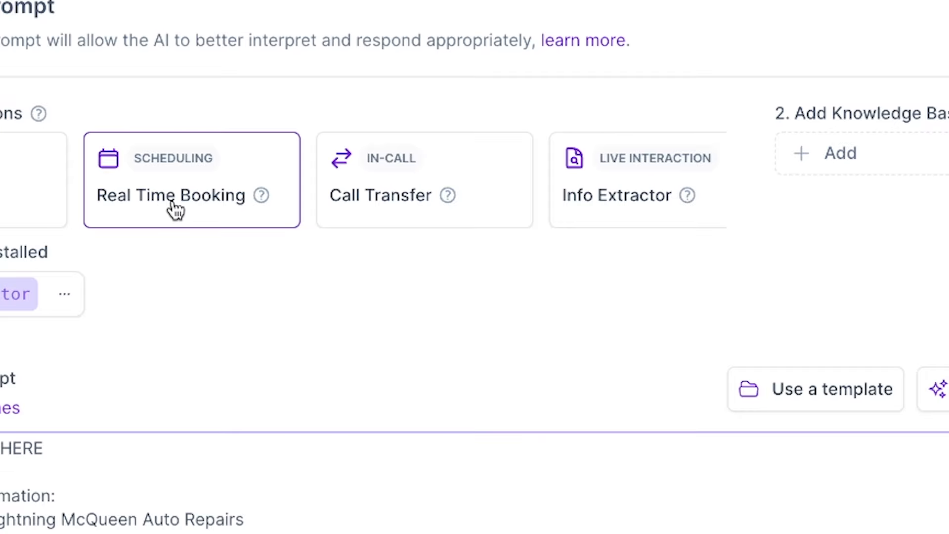
# Add the Real Time Booking action and choose Cal.com over HighLevel as the booking service
pyautogui.click(191, 209)
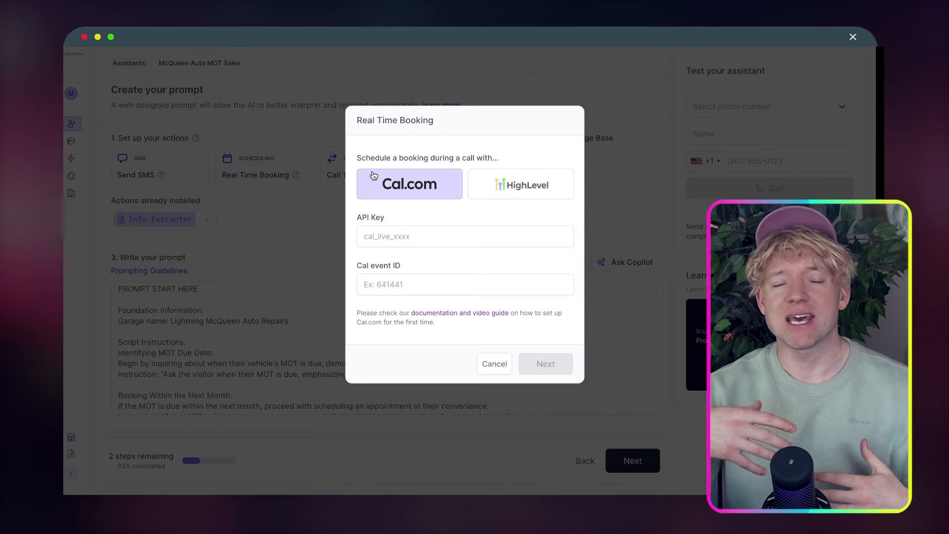
pyautogui.click(517, 193)
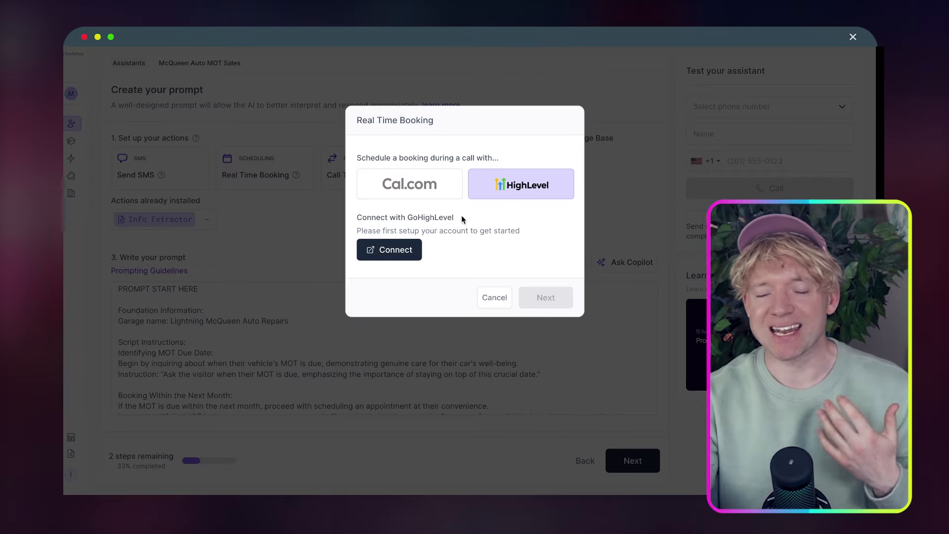
pyautogui.click(429, 198)
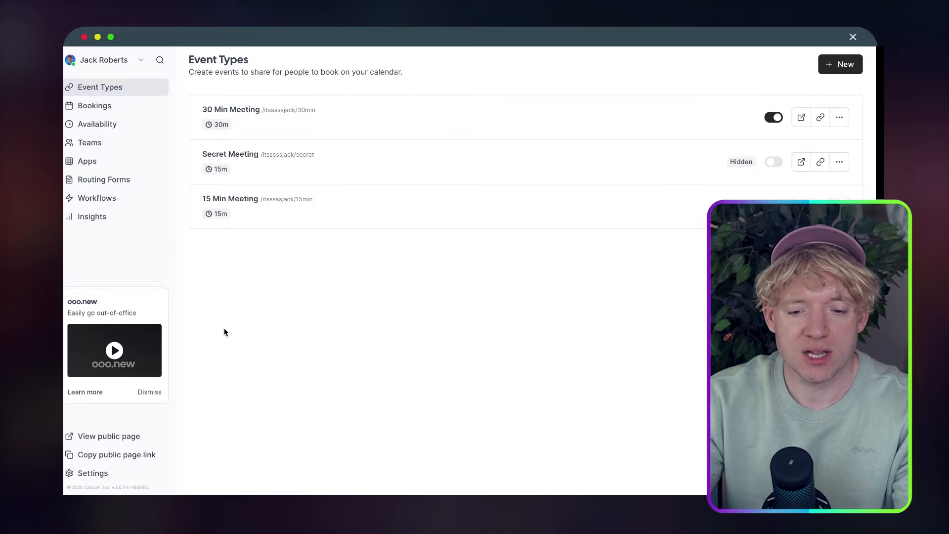
# Take the 30 Min Meeting event ID and paste 757529 into Synthflow's Cal event ID field
pyautogui.click(282, 95)
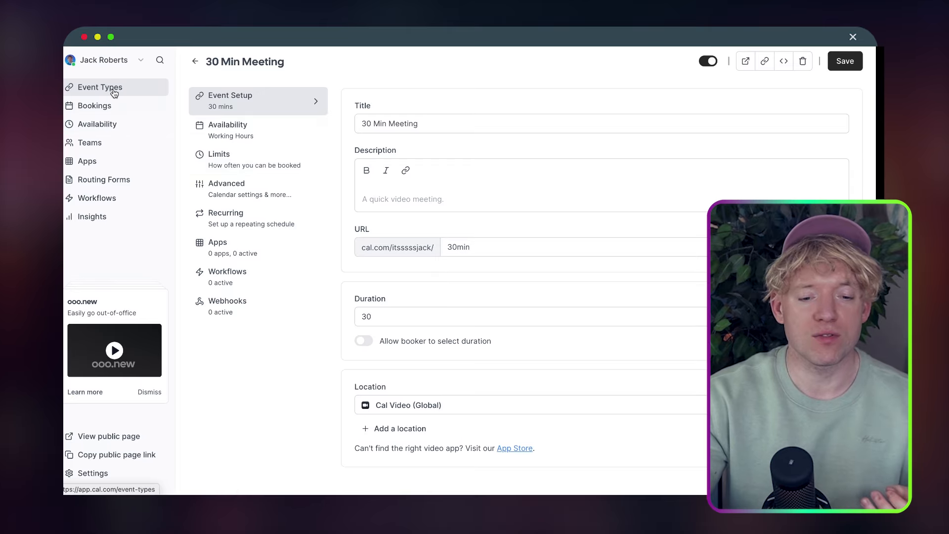
pyautogui.click(195, 61)
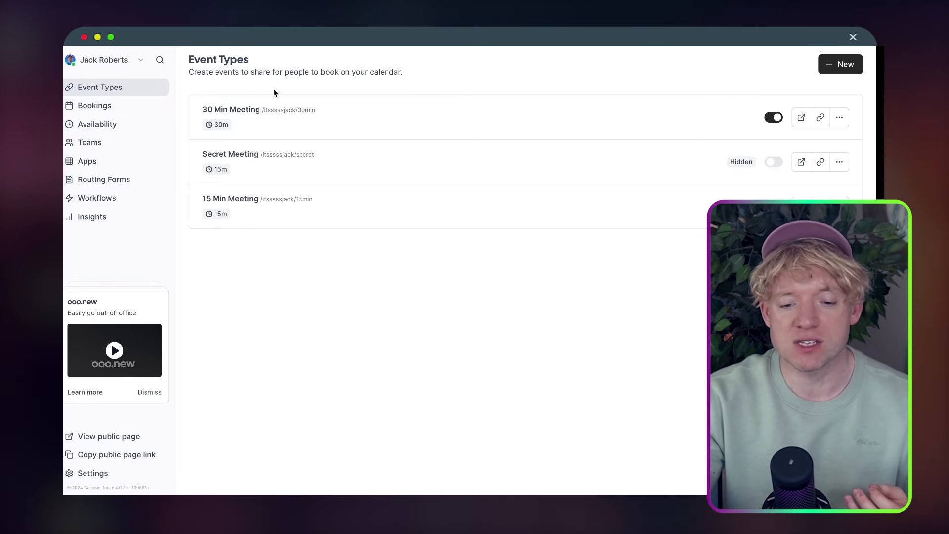
pyautogui.click(226, 111)
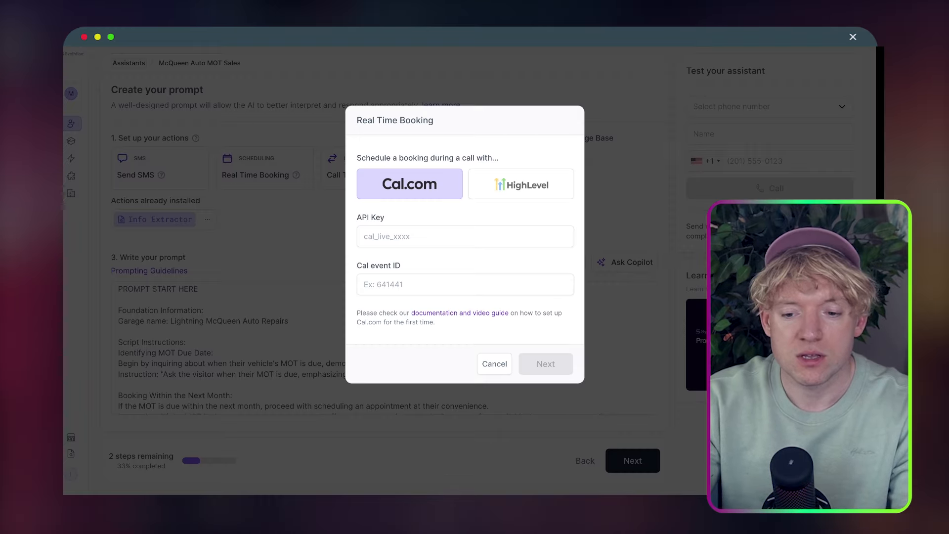
pyautogui.click(428, 277)
pyautogui.write('757529')
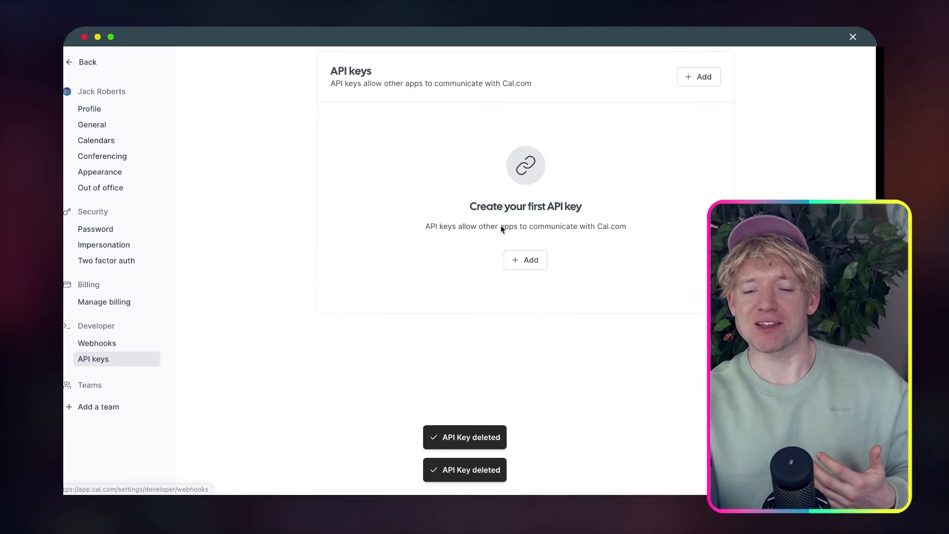
# Create a Cal.com API key named Synthflow McQueen and set it to never expire
pyautogui.click(700, 75)
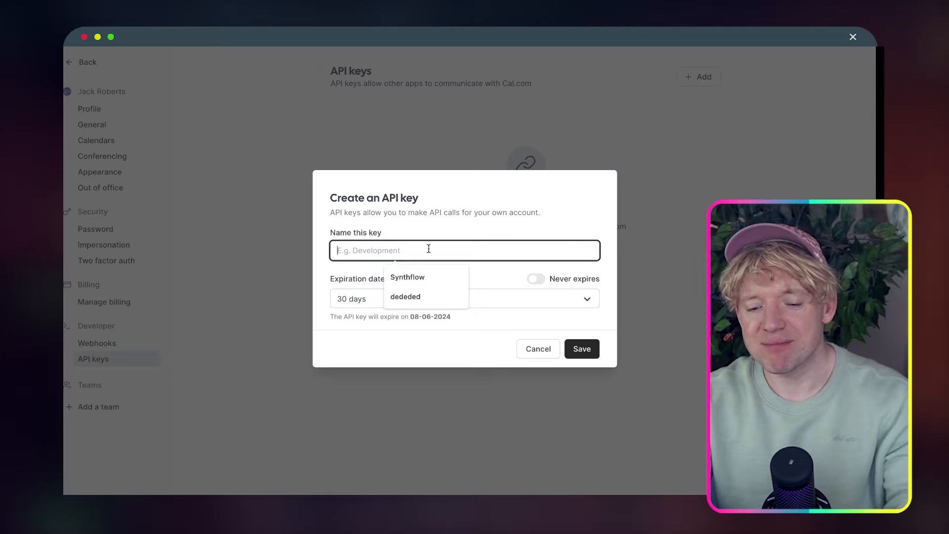
pyautogui.click(456, 225)
pyautogui.click(454, 249)
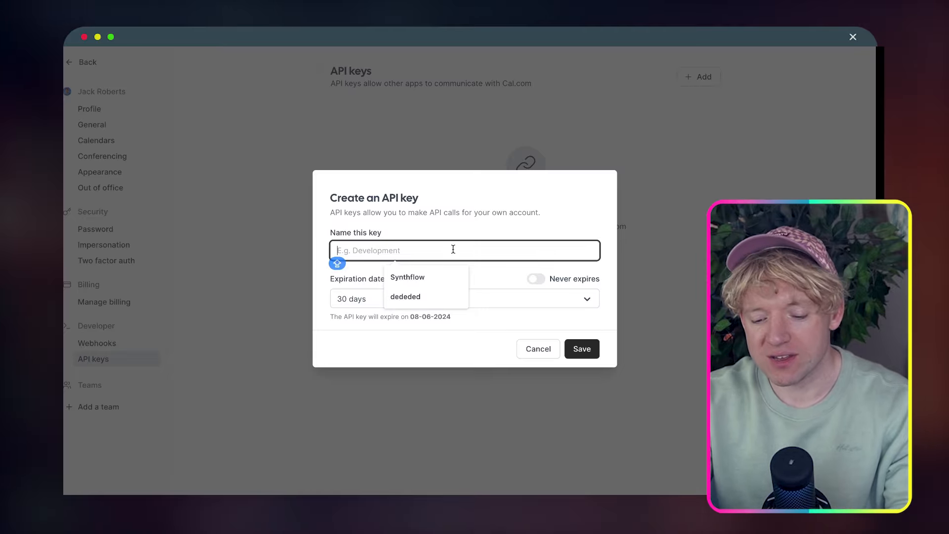
pyautogui.write('SY')
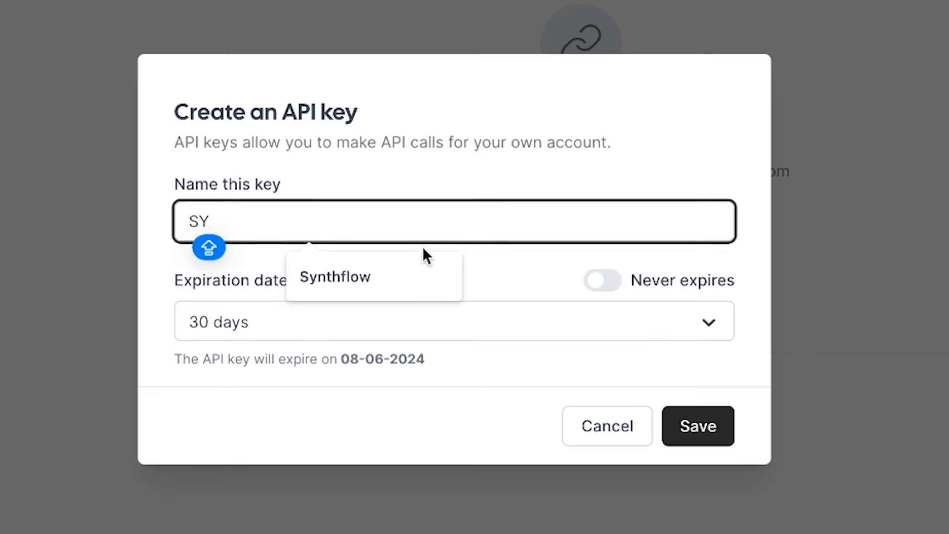
pyautogui.click(422, 255)
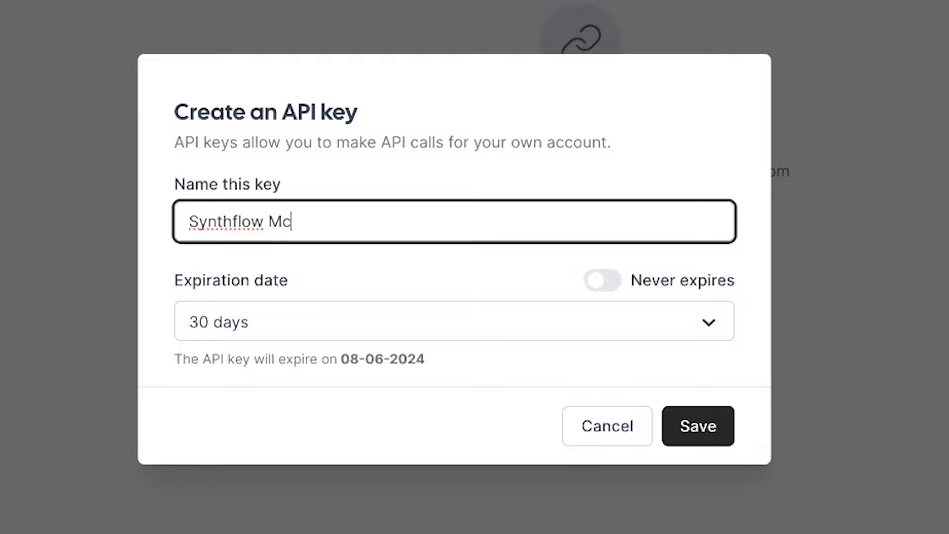
pyautogui.click(412, 270)
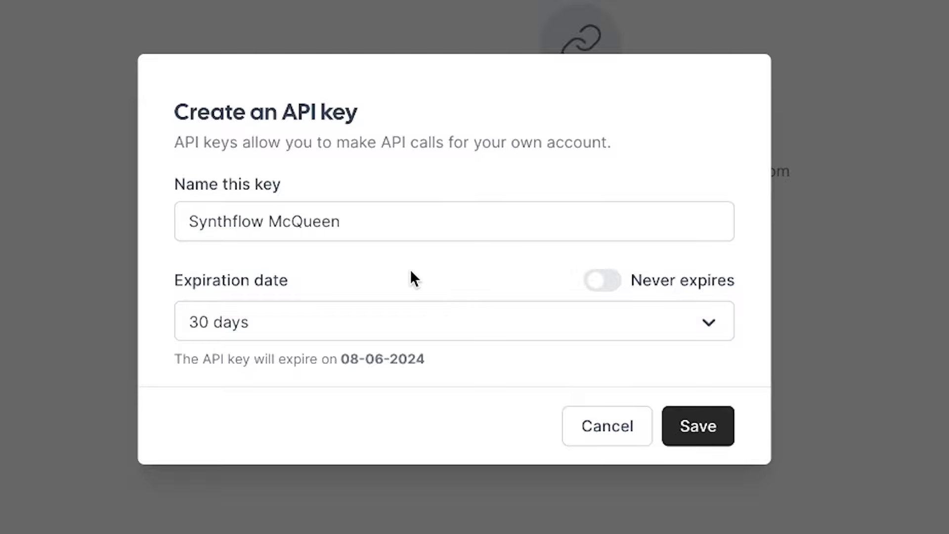
pyautogui.click(600, 281)
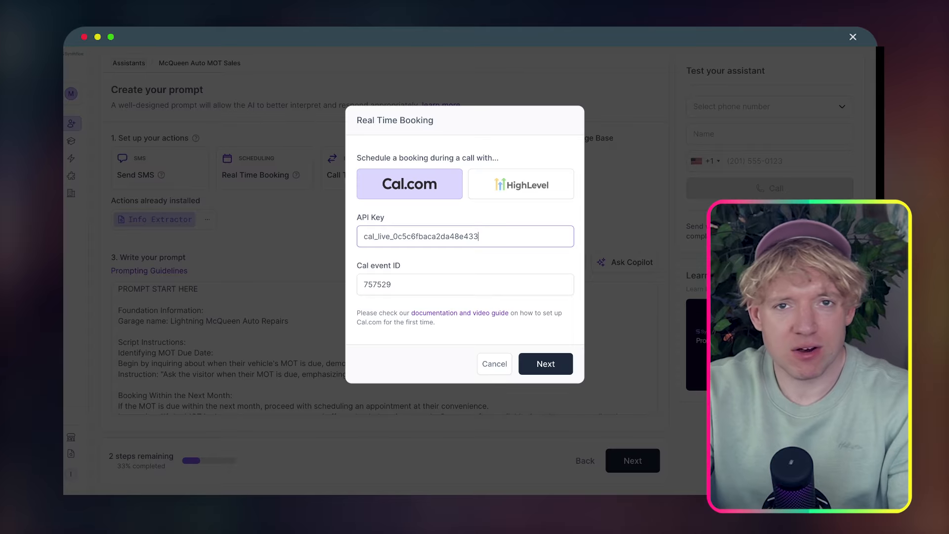
# Enter the Cal.com API key and notification email, keep the Europe/Berlin timezone, and save
pyautogui.hotkey('ctrl', 'a')
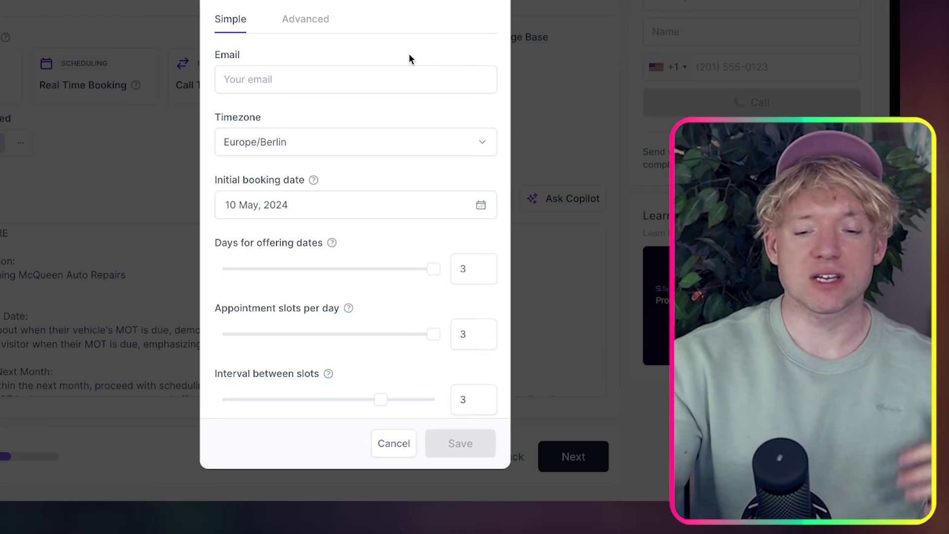
pyautogui.click(364, 79)
pyautogui.click(358, 114)
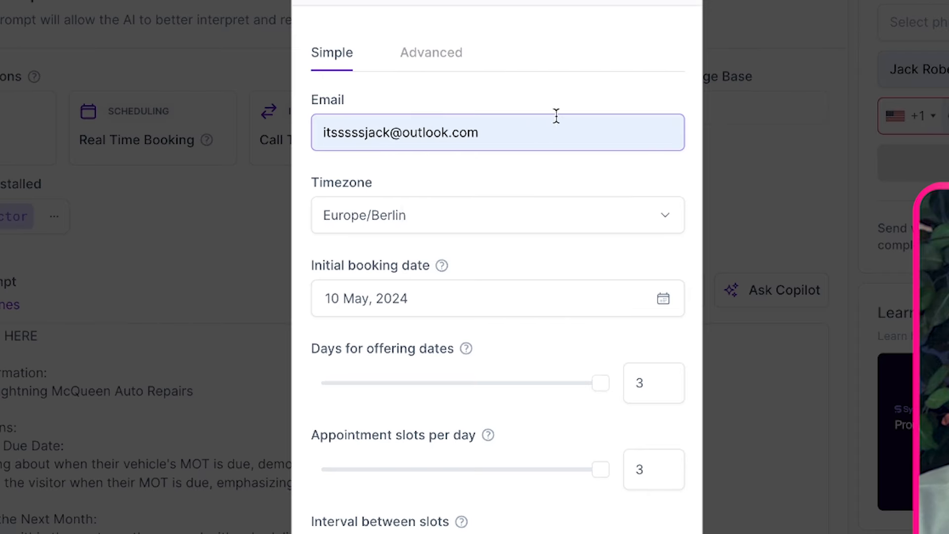
pyautogui.scroll(-2, 559, 182)
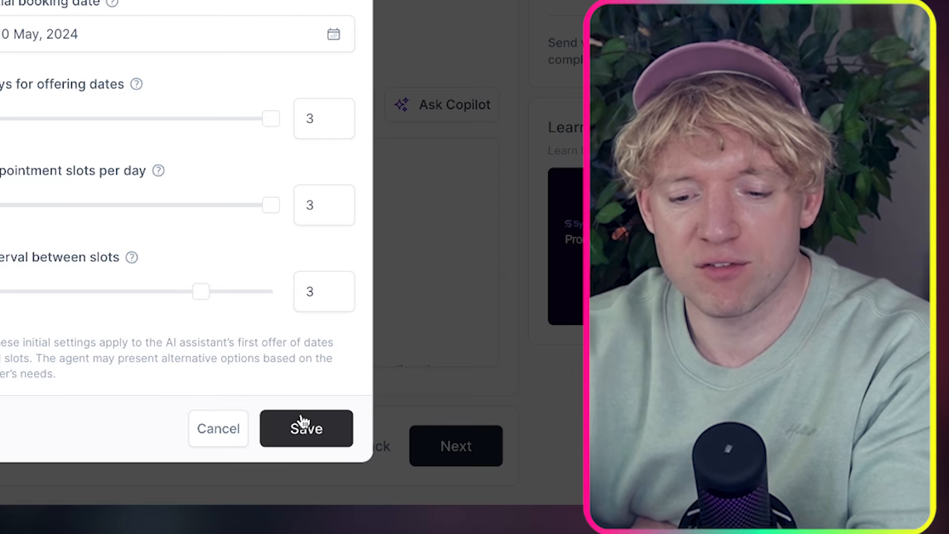
pyautogui.click(304, 425)
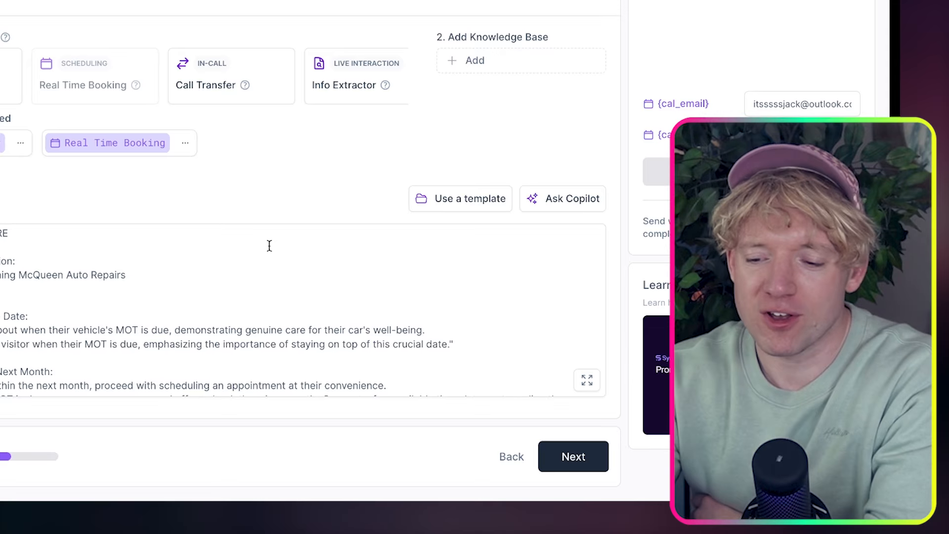
# Review the prompt to its end and advance to the Select deployment step
pyautogui.scroll(-1, 252, 340)
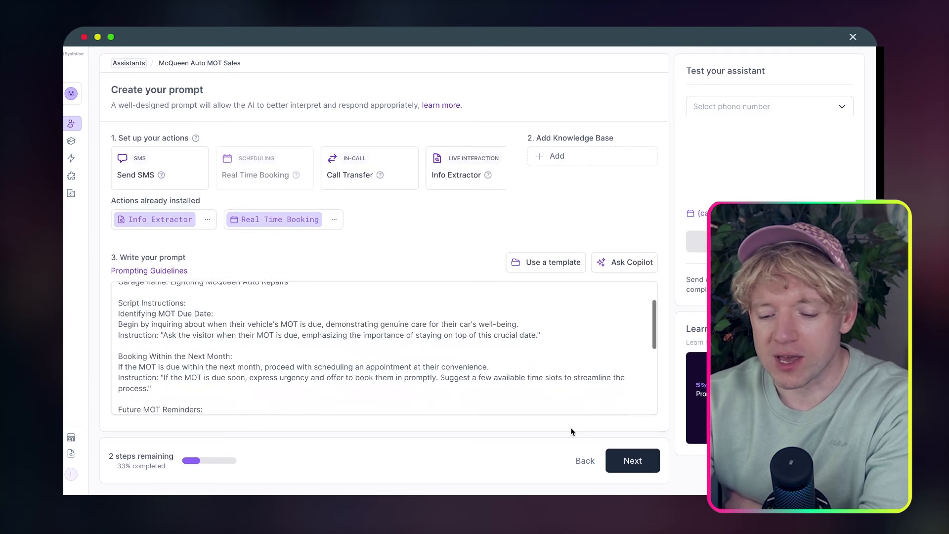
pyautogui.scroll(-5, 594, 337)
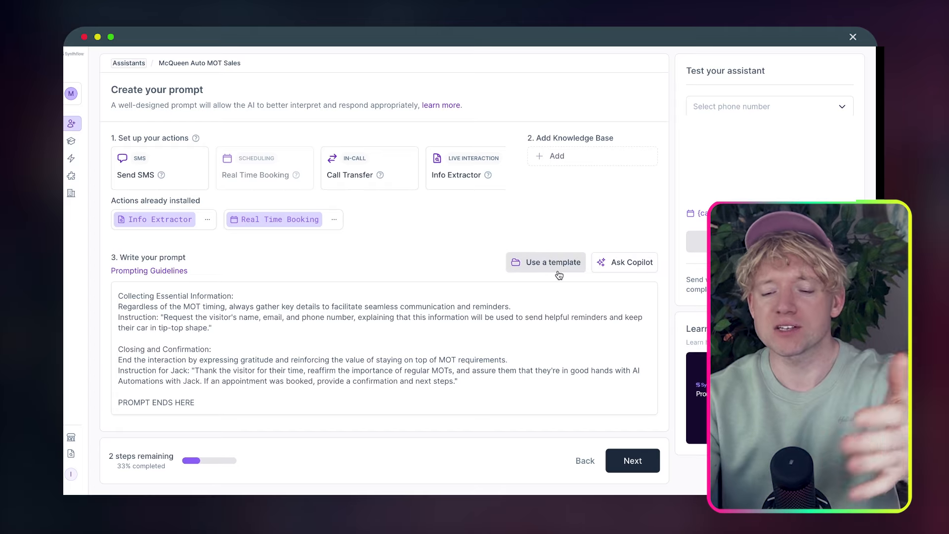
pyautogui.click(628, 459)
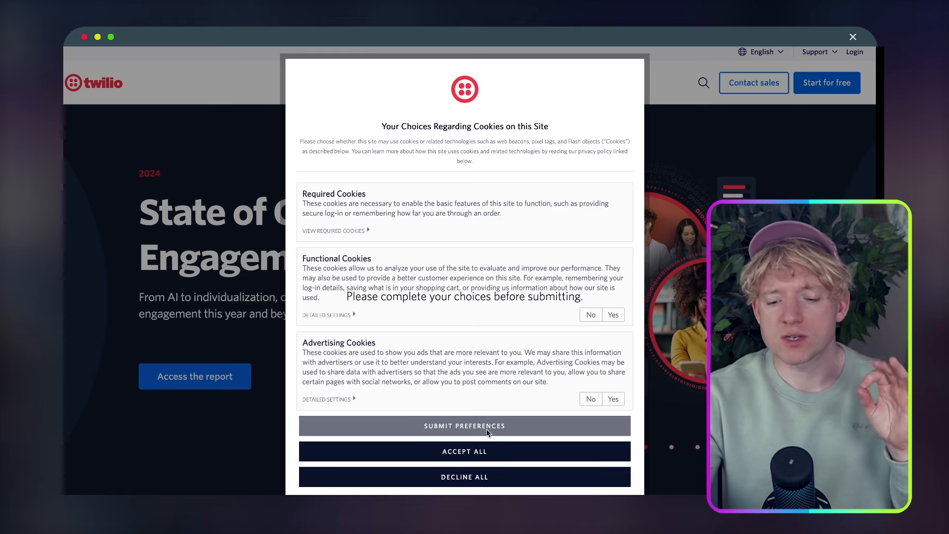
# Dismiss the Twilio cookie banner and fill in the free-trial sign-up form
pyautogui.click(542, 426)
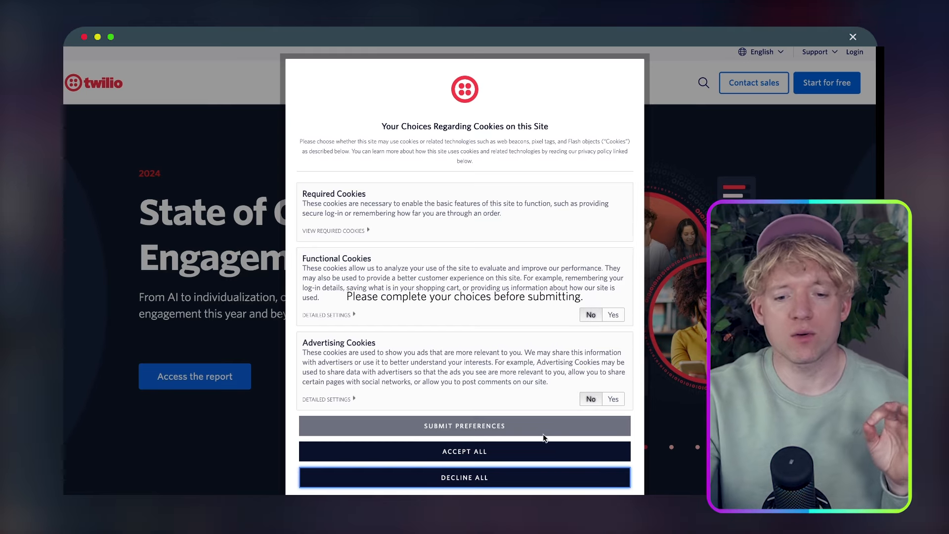
pyautogui.click(498, 458)
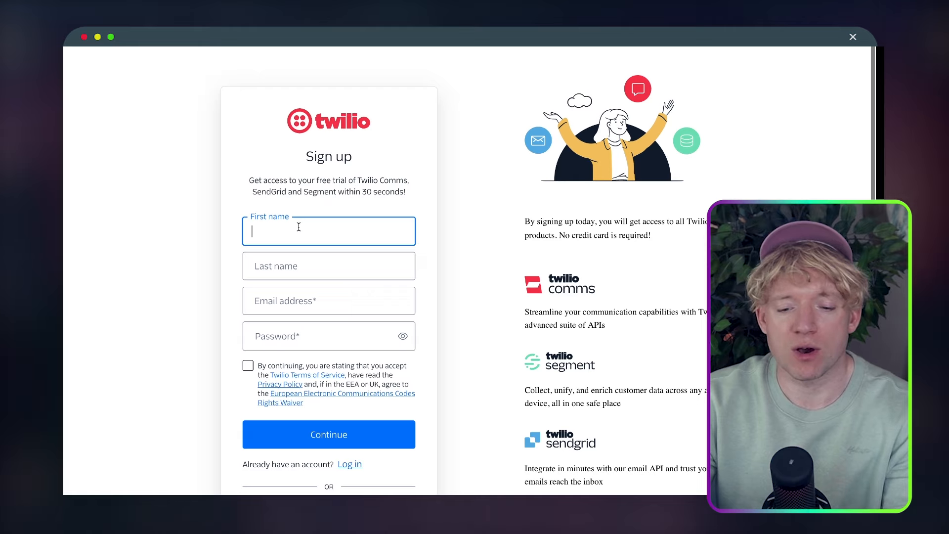
pyautogui.write('Test')
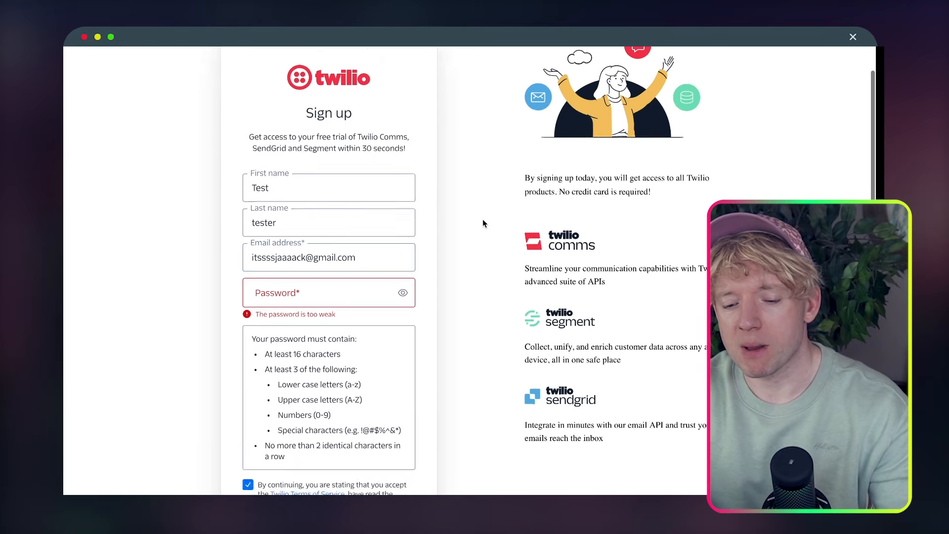
pyautogui.scroll(-2, 307, 251)
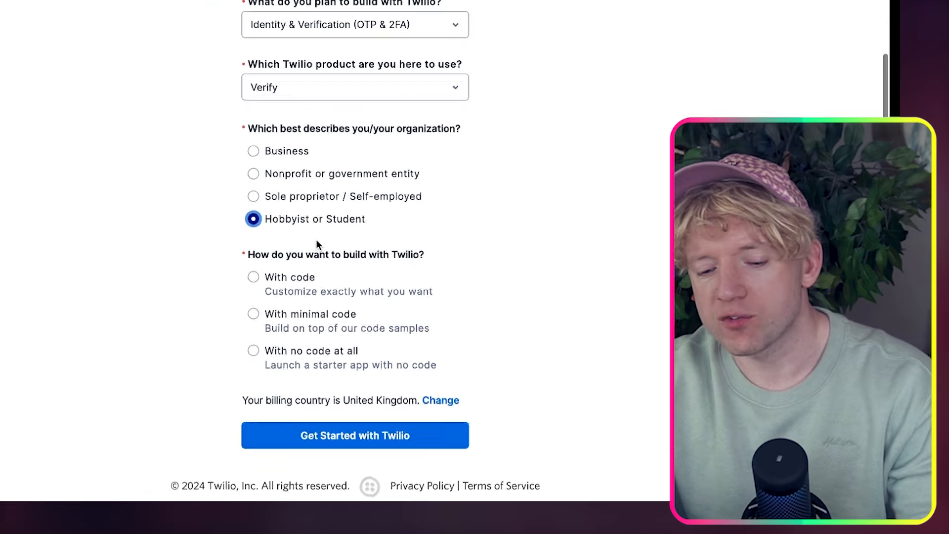
pyautogui.scroll(-1, 361, 367)
# Answer onboarding with no code at all and the 3rd party integrations goal, then get started
pyautogui.click(364, 358)
pyautogui.click(409, 398)
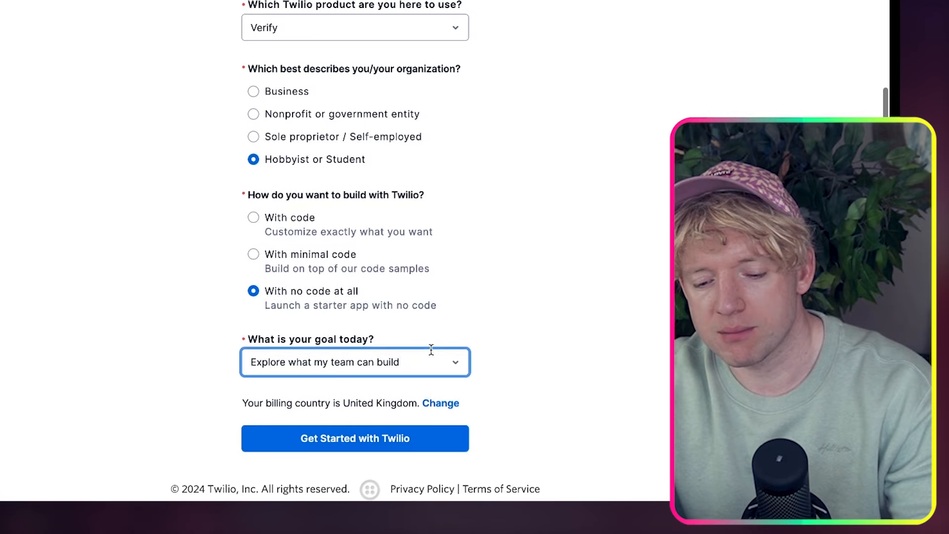
pyautogui.click(430, 364)
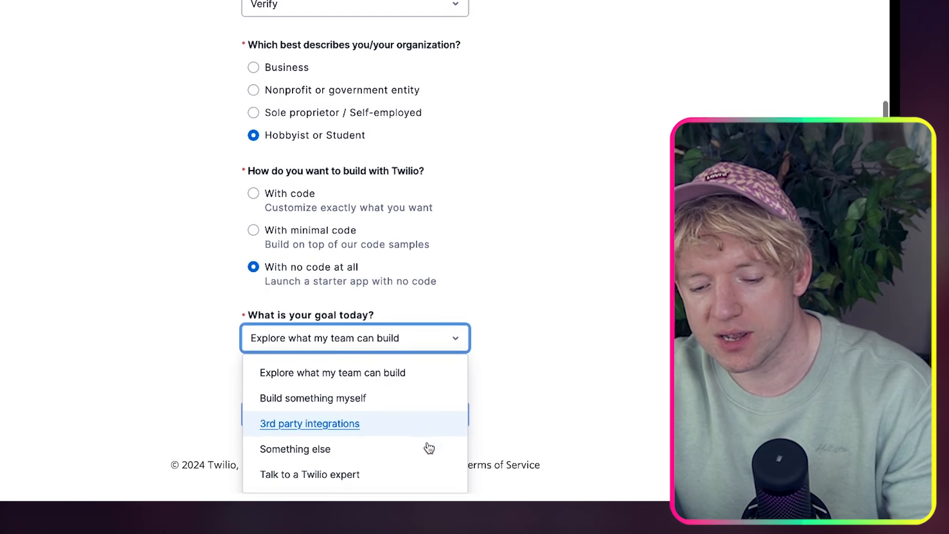
pyautogui.click(457, 443)
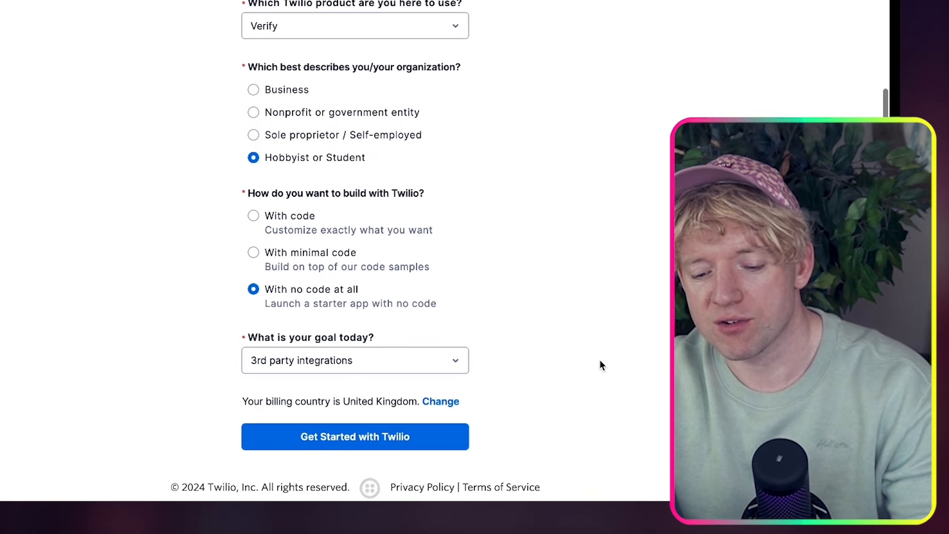
pyautogui.click(403, 445)
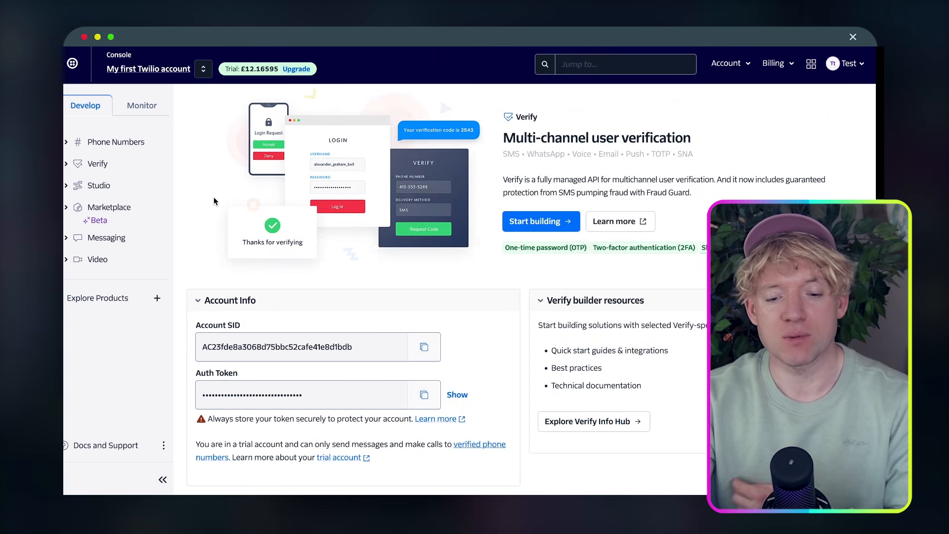
# Navigate Twilio's Phone Numbers section to the Buy a number page
pyautogui.click(67, 143)
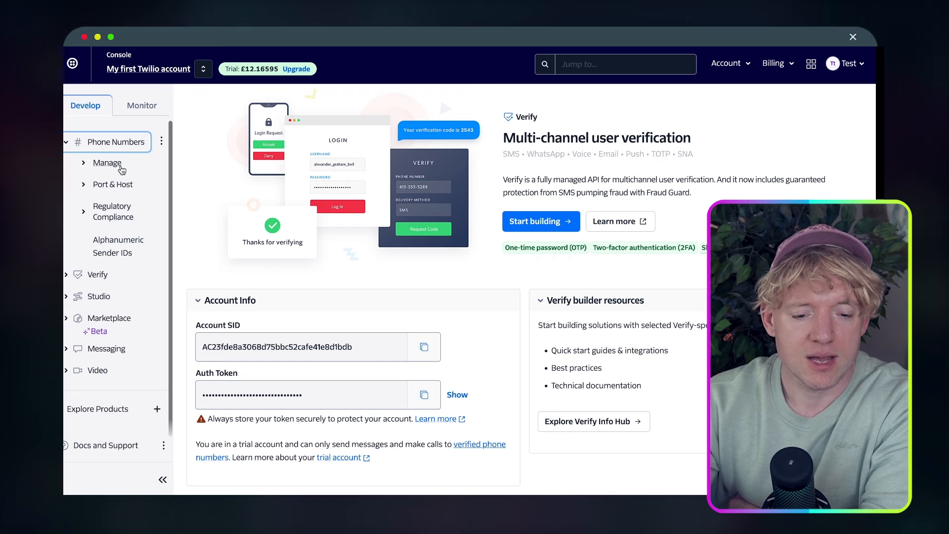
pyautogui.click(67, 142)
pyautogui.click(66, 143)
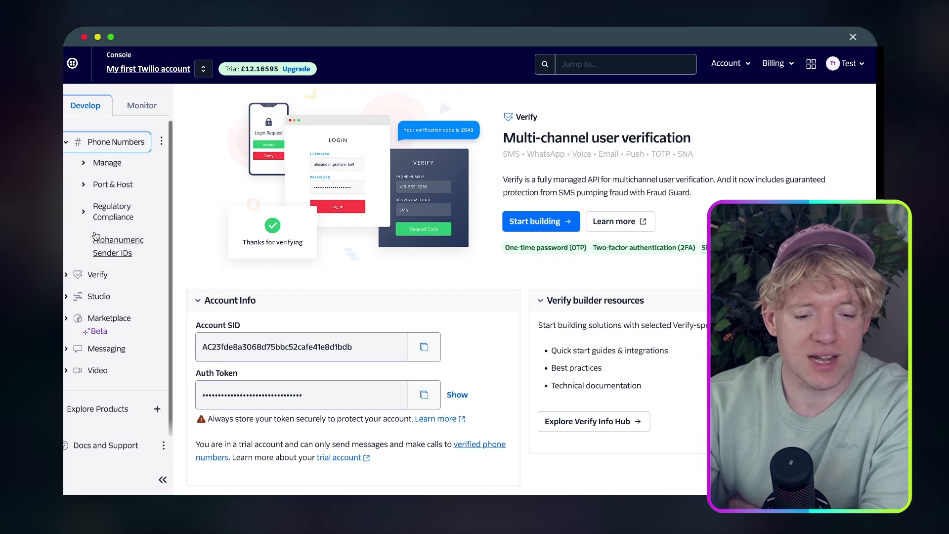
pyautogui.click(103, 165)
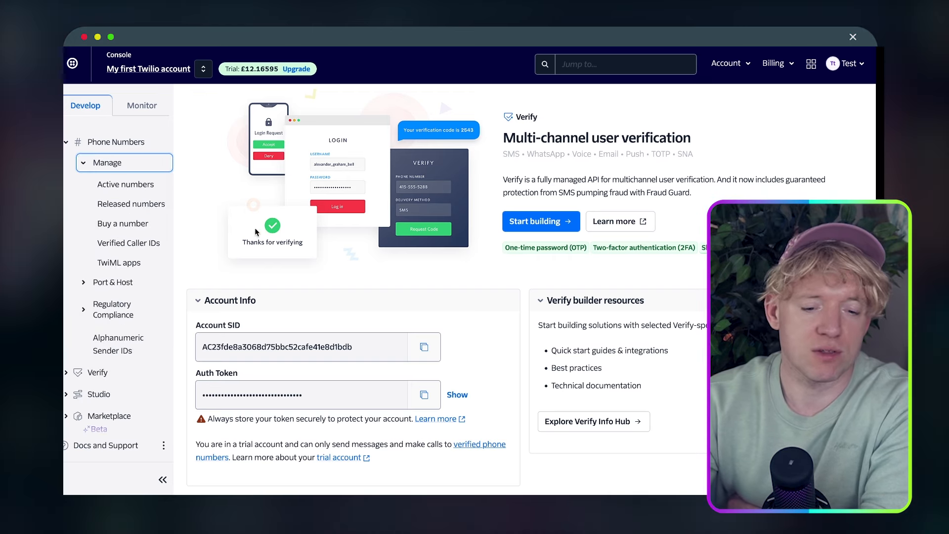
pyautogui.click(137, 184)
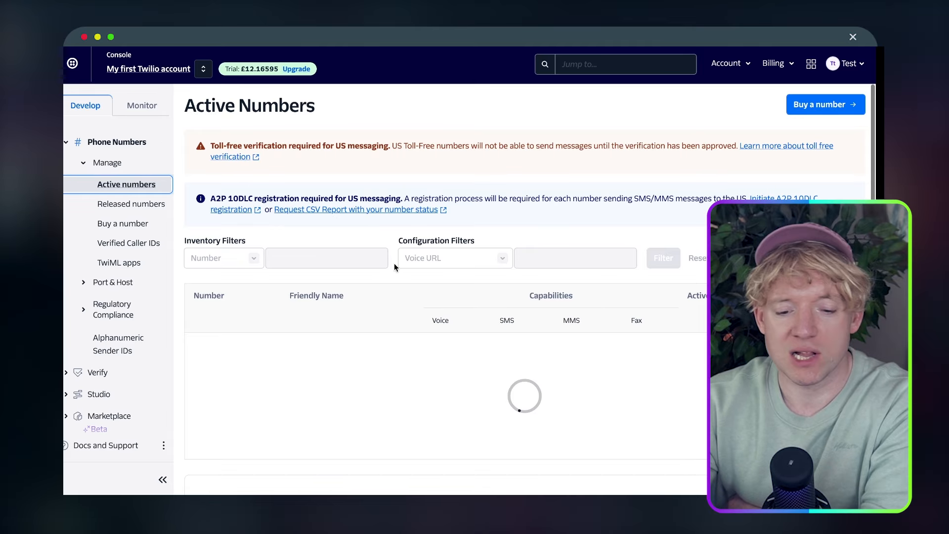
pyautogui.scroll(-3, 426, 286)
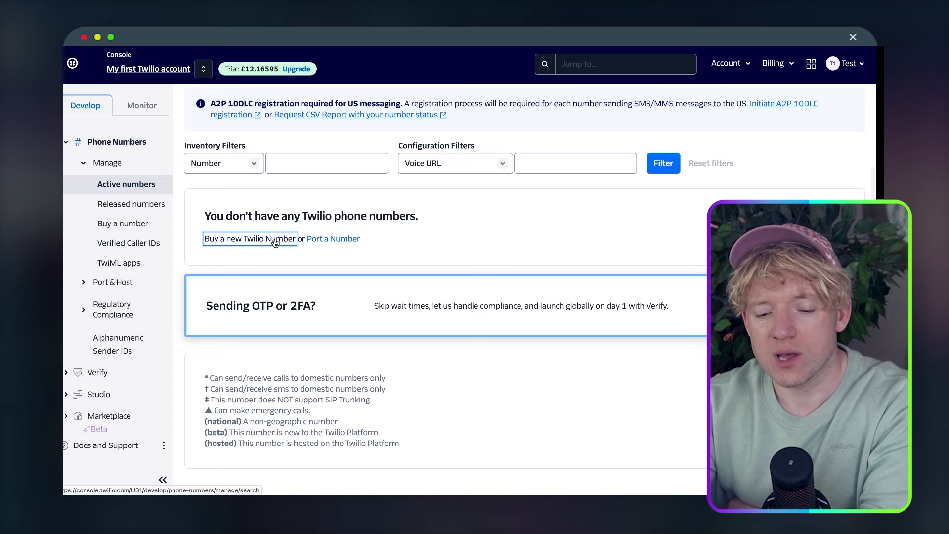
pyautogui.click(275, 241)
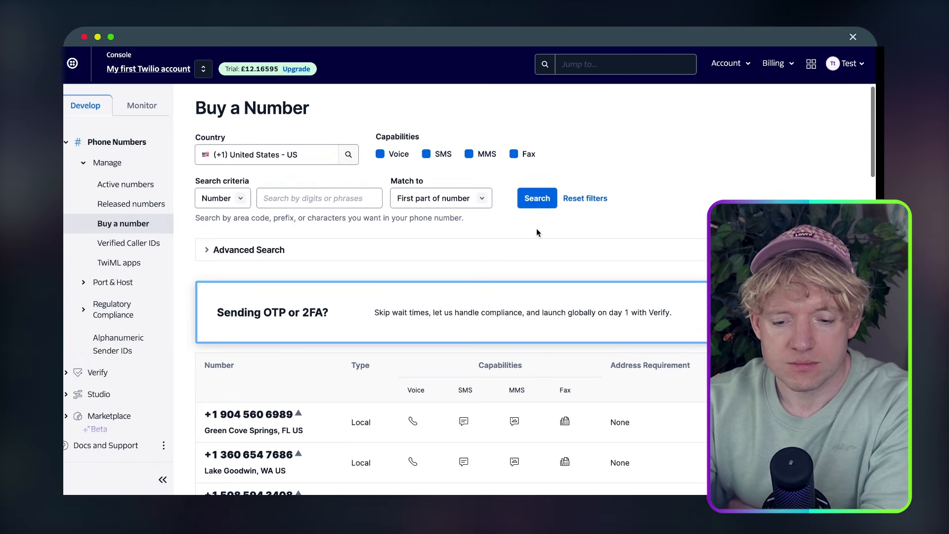
pyautogui.scroll(-3, 538, 257)
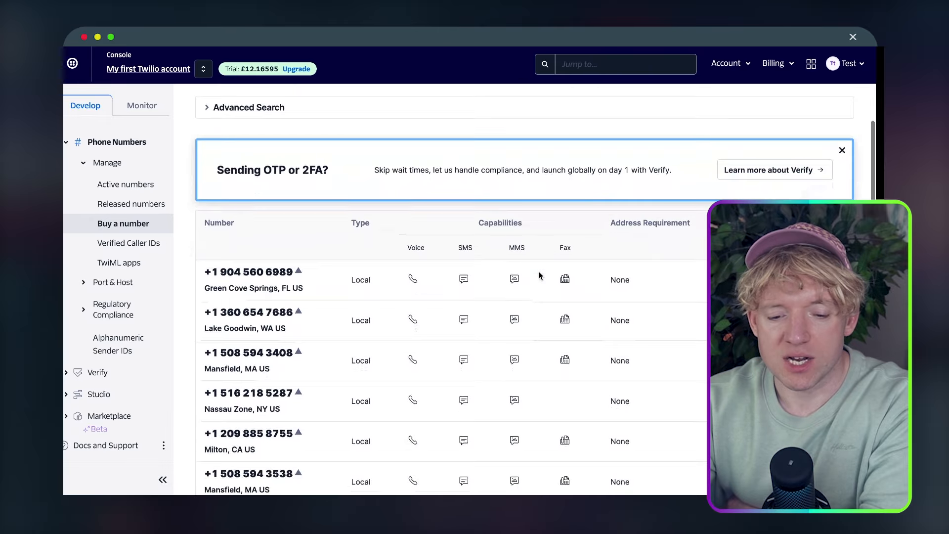
pyautogui.scroll(-6, 538, 275)
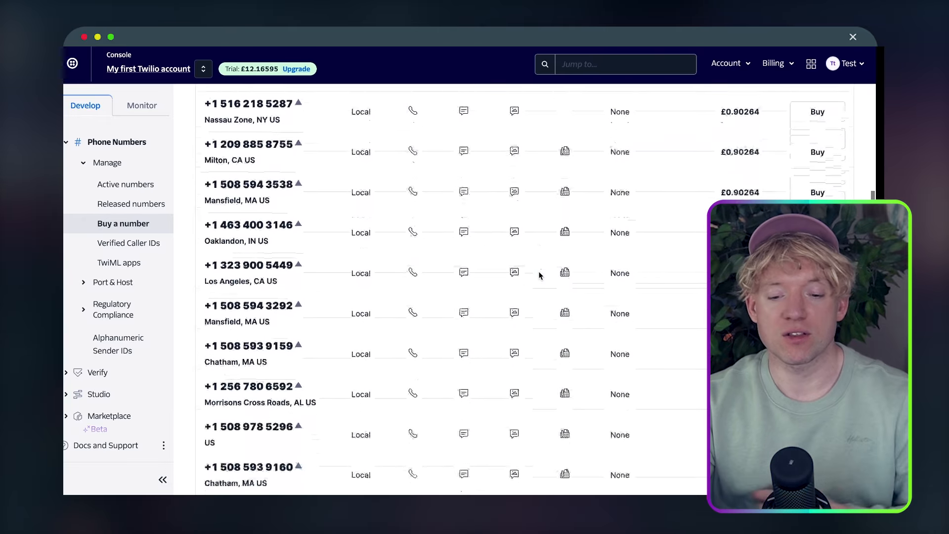
pyautogui.scroll(1, 540, 279)
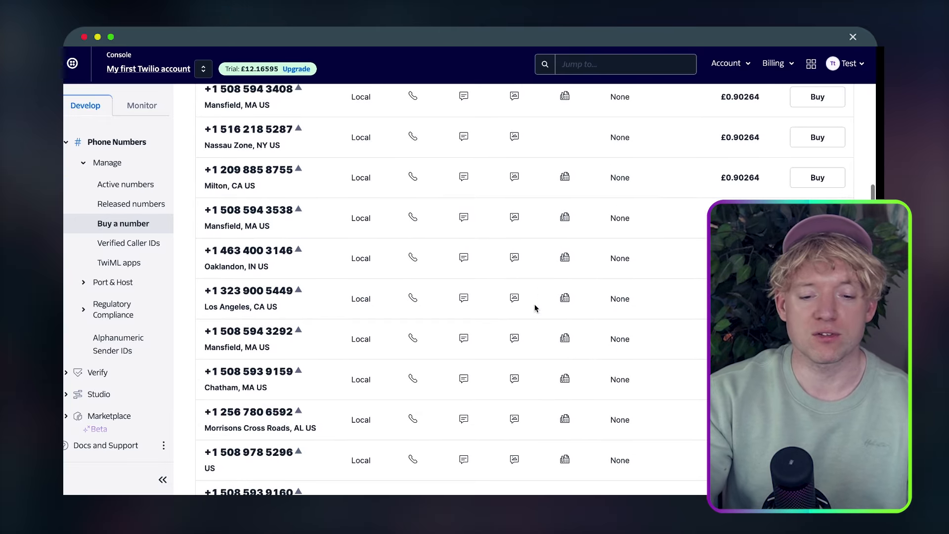
pyautogui.scroll(5, 535, 308)
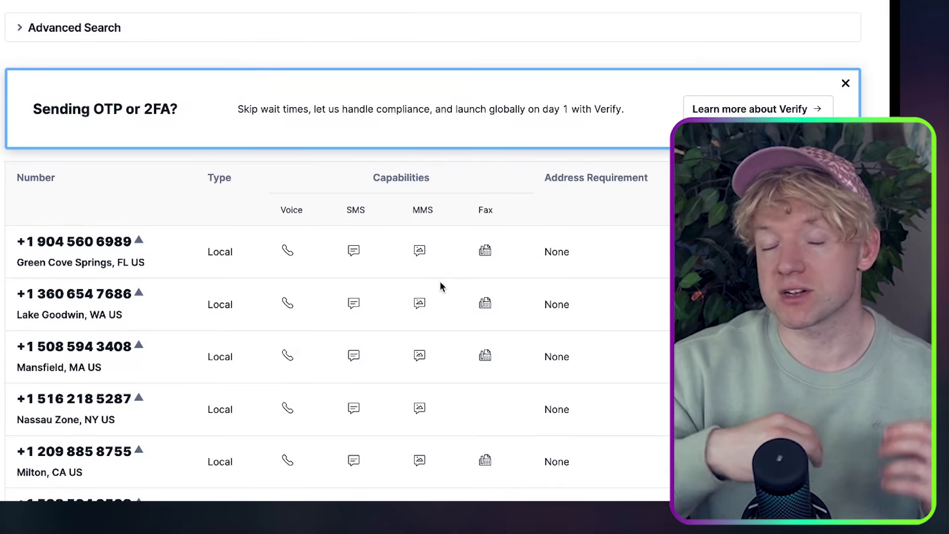
pyautogui.scroll(2, 439, 286)
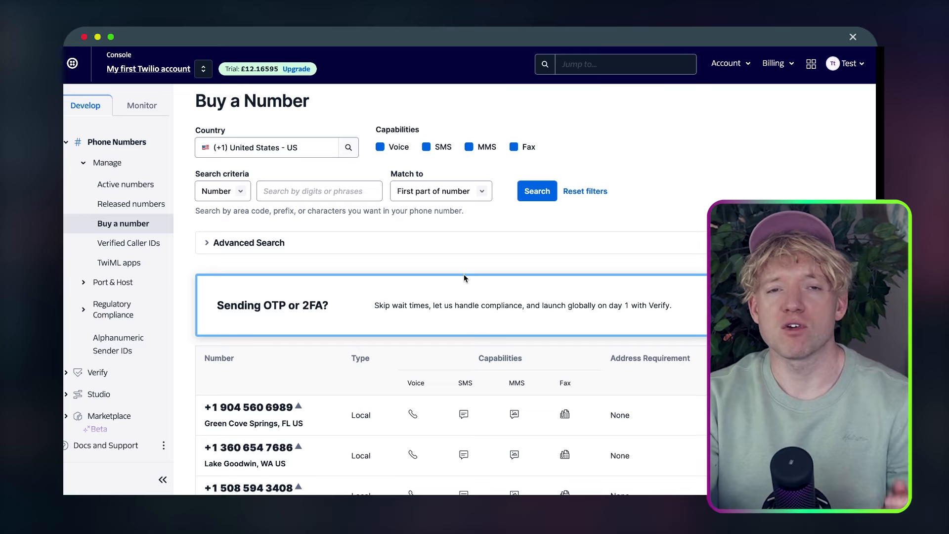
pyautogui.scroll(-3, 464, 278)
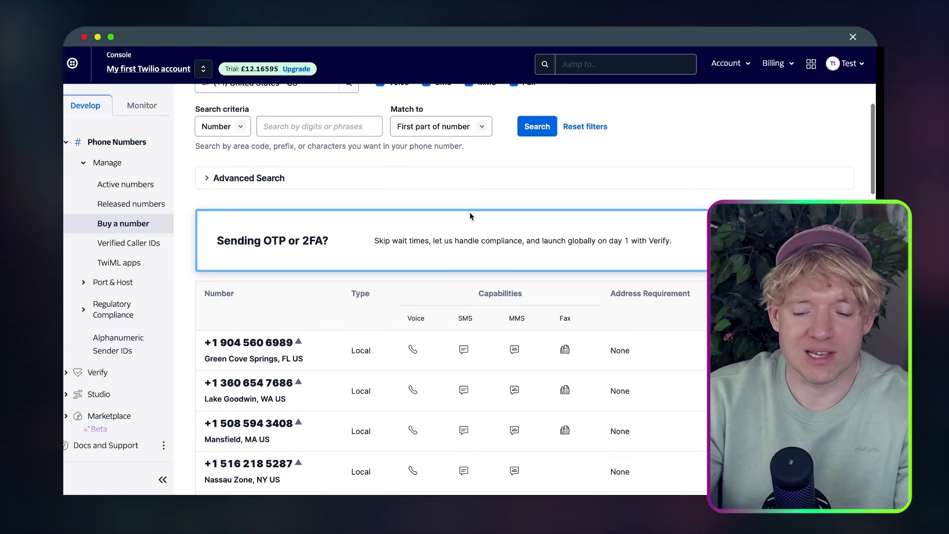
pyautogui.scroll(-2, 470, 216)
pyautogui.scroll(3, 470, 216)
pyautogui.scroll(1, 471, 216)
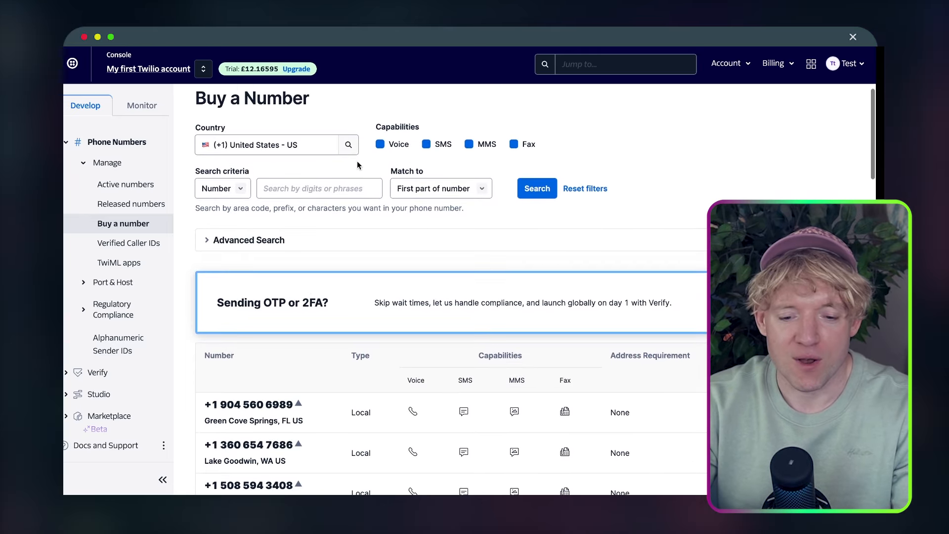
# Search available United Kingdom phone numbers and scroll through the results
pyautogui.click(335, 145)
pyautogui.write('unite')
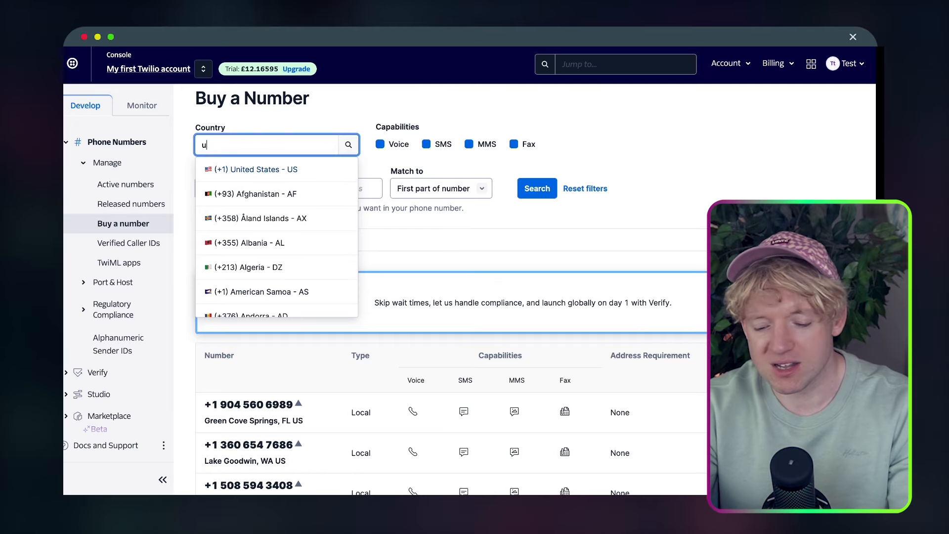
pyautogui.write('d king')
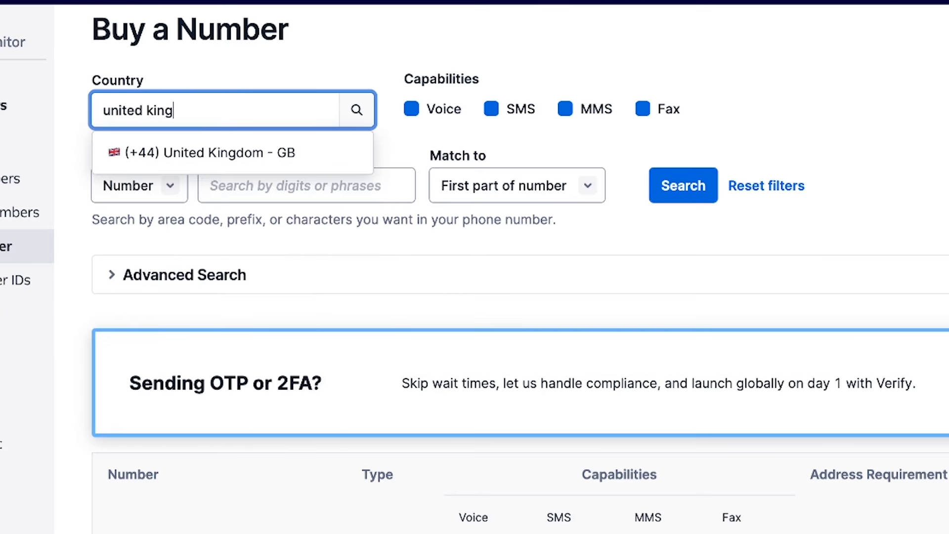
pyautogui.click(295, 152)
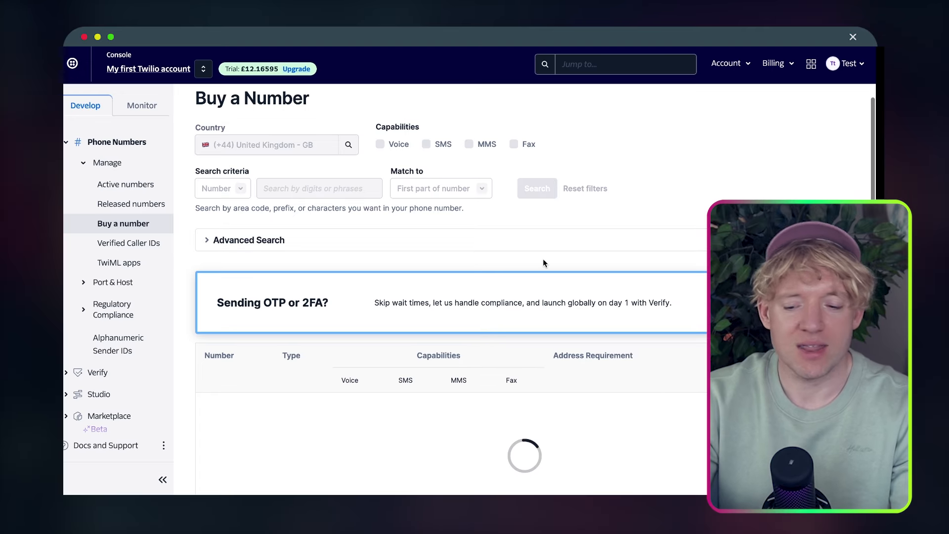
pyautogui.scroll(-3, 542, 259)
pyautogui.scroll(-3, 542, 259)
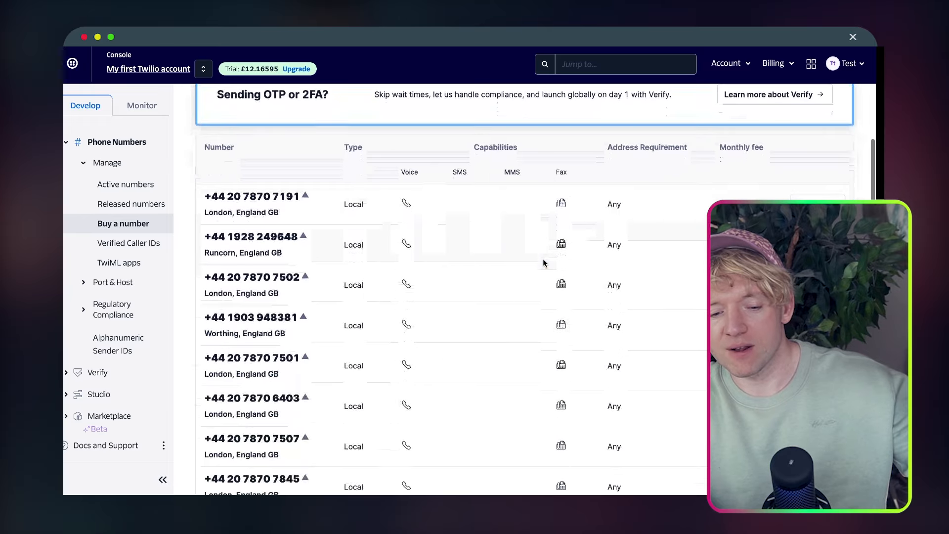
pyautogui.scroll(-3, 434, 215)
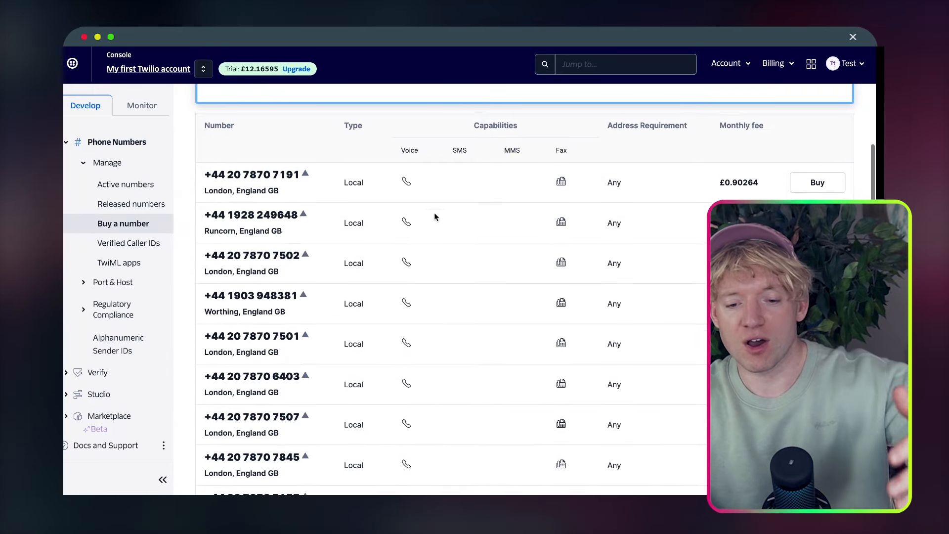
pyautogui.scroll(1, 434, 213)
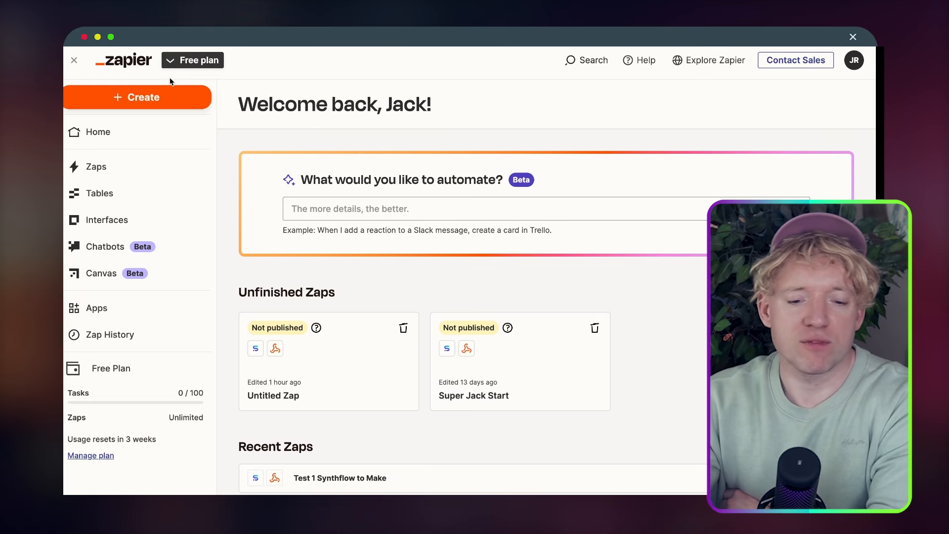
# Create a new Zap from Zapier's Create menu, opening an Untitled Zap draft
pyautogui.click(157, 99)
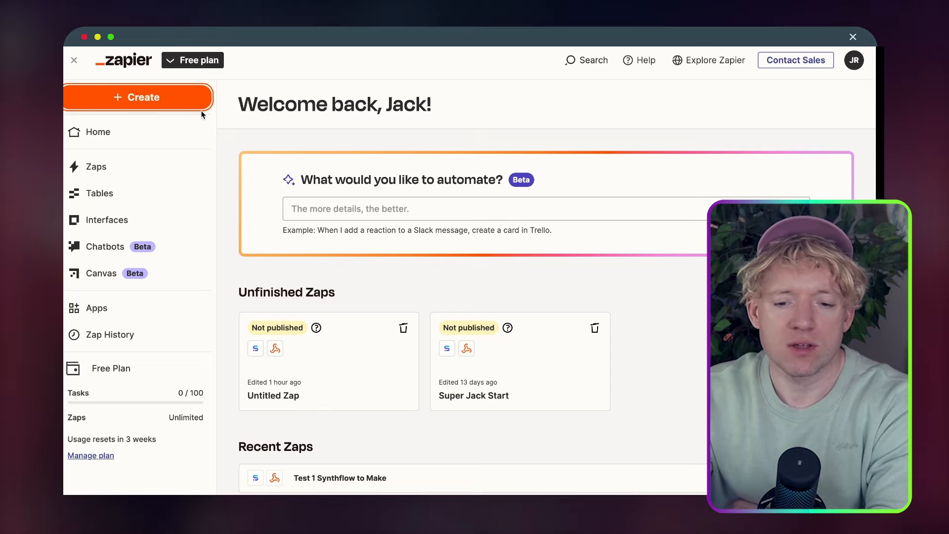
pyautogui.click(159, 99)
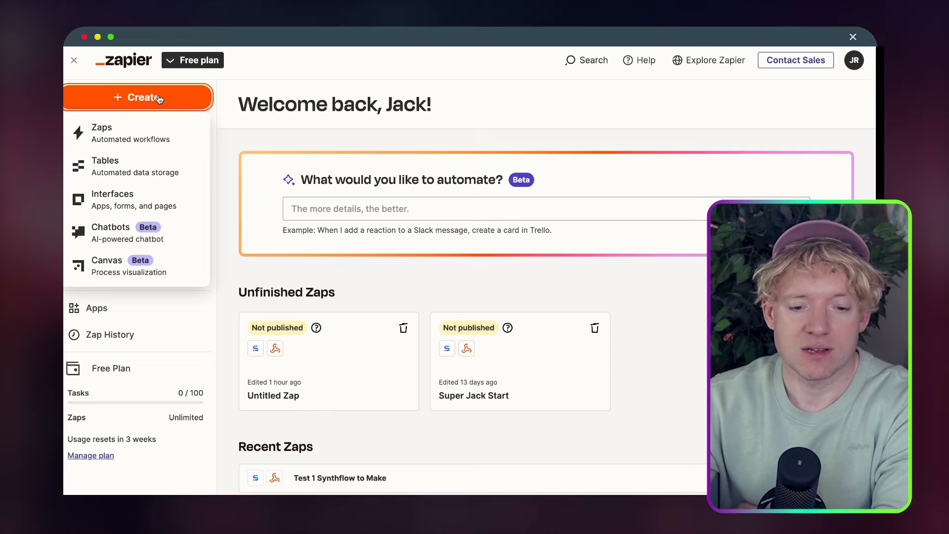
pyautogui.click(151, 136)
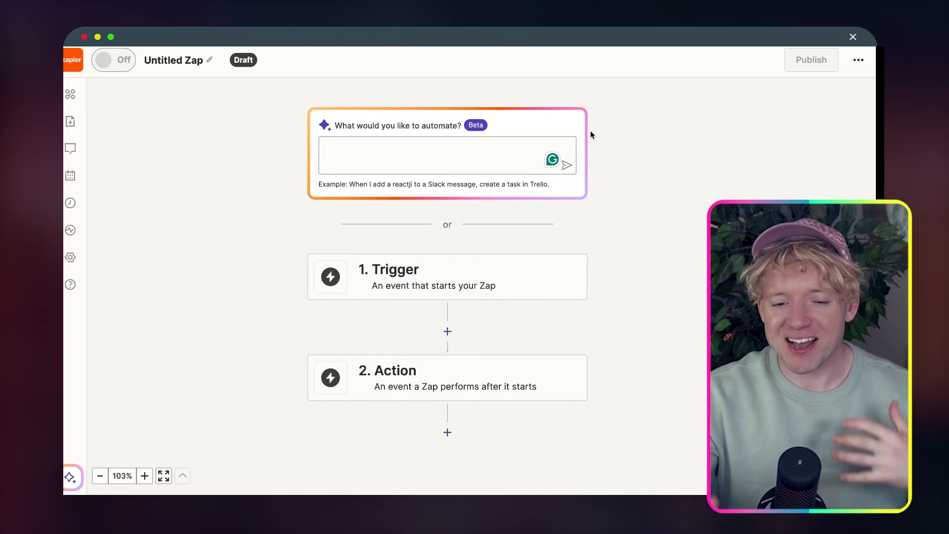
# Set the Zap trigger to Synthflow AI's Voice - Phone Call Completed event and begin signing in
pyautogui.scroll(-3, 590, 131)
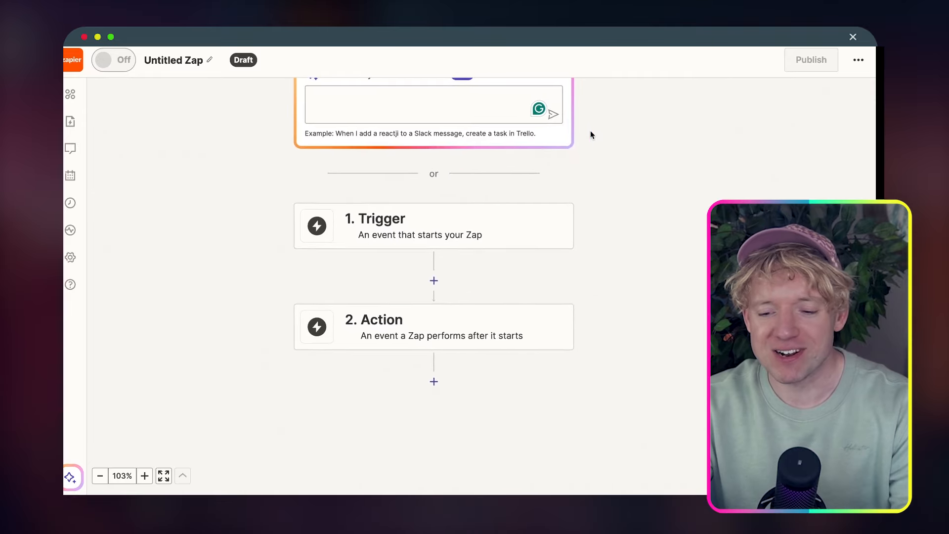
pyautogui.click(423, 200)
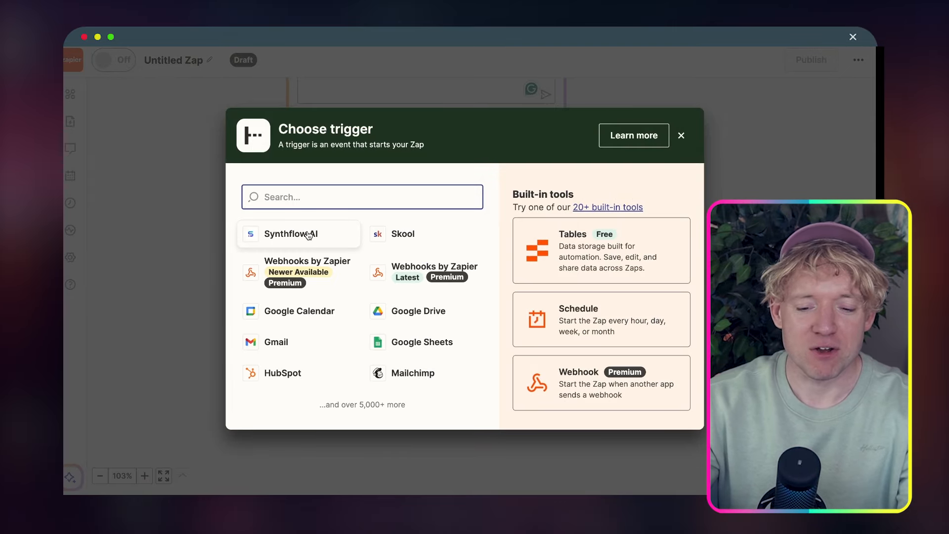
pyautogui.click(292, 233)
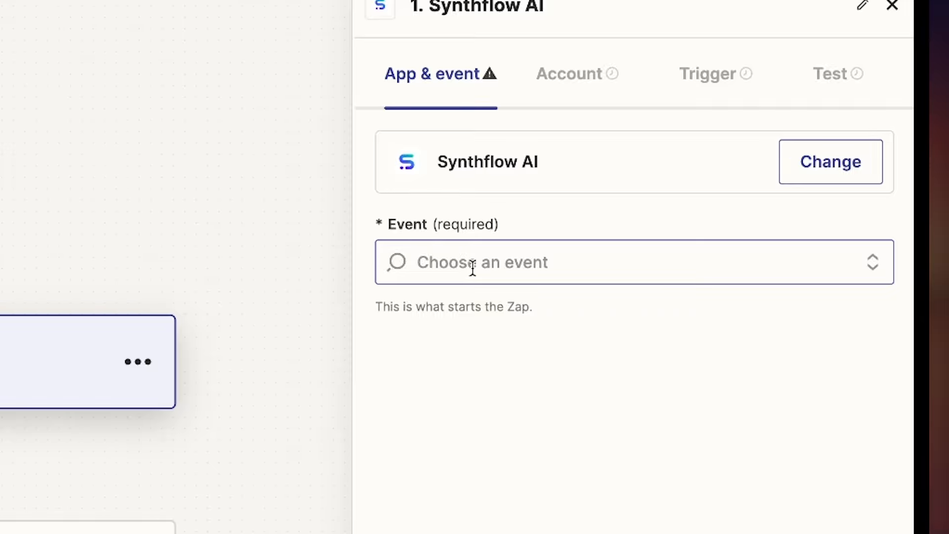
pyautogui.click(472, 269)
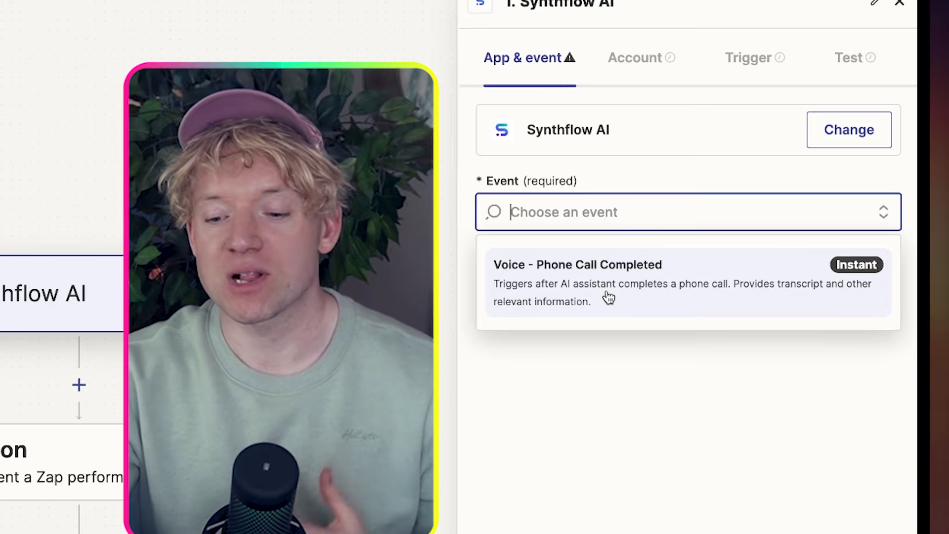
pyautogui.click(608, 297)
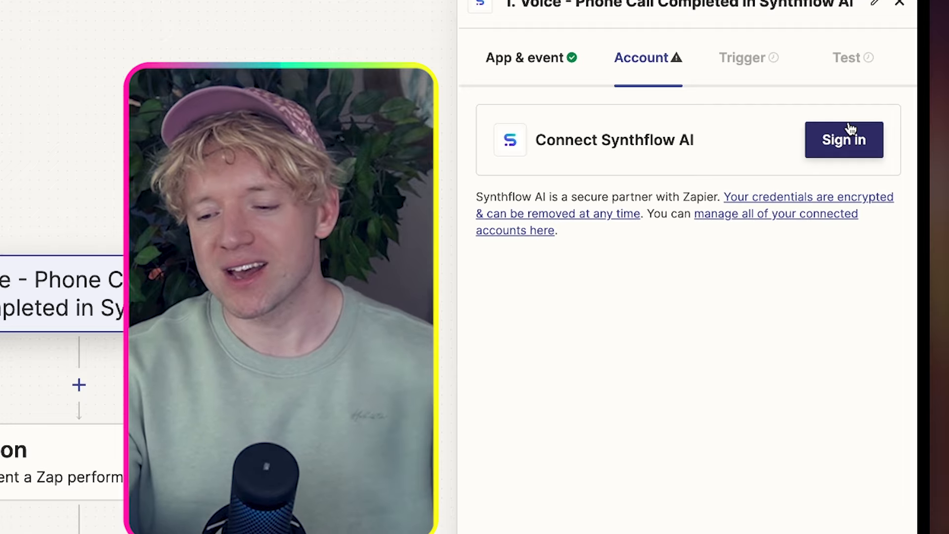
pyautogui.click(848, 137)
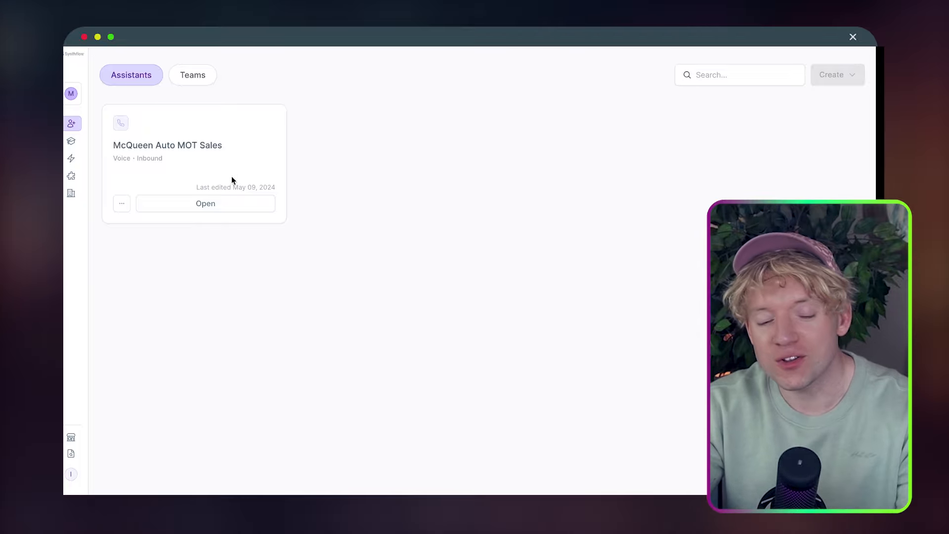
# Create a new REST API key under Synthflow Integrations, copy it, and return to Third-party
pyautogui.moveTo(65, 183)
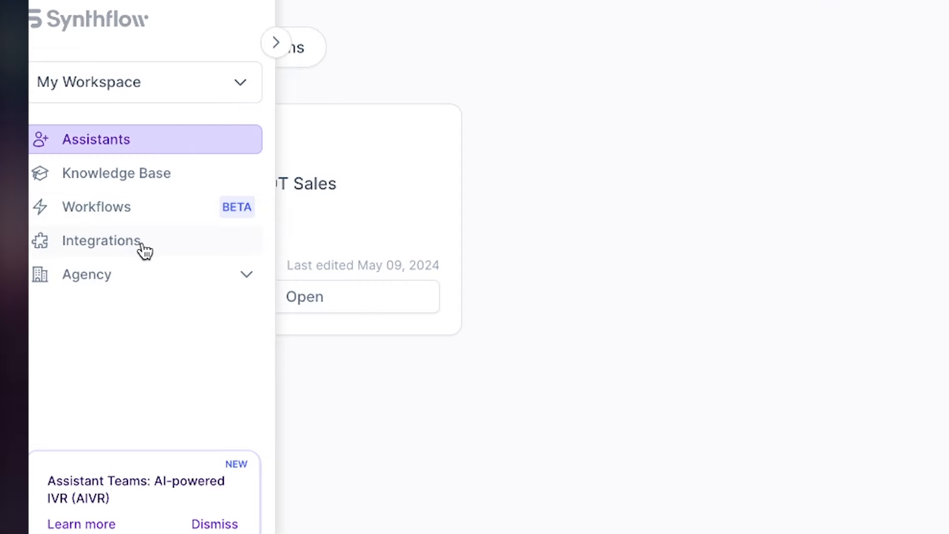
pyautogui.click(144, 247)
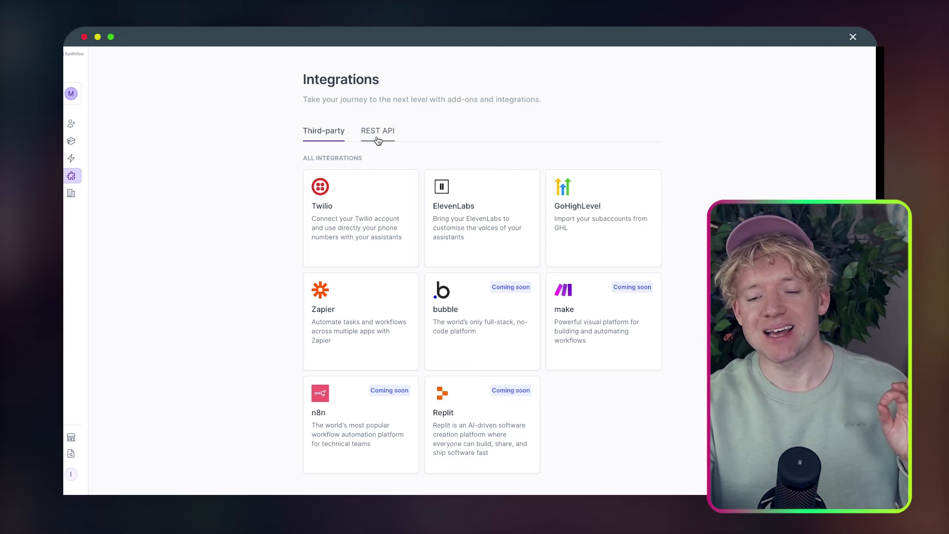
pyautogui.click(378, 140)
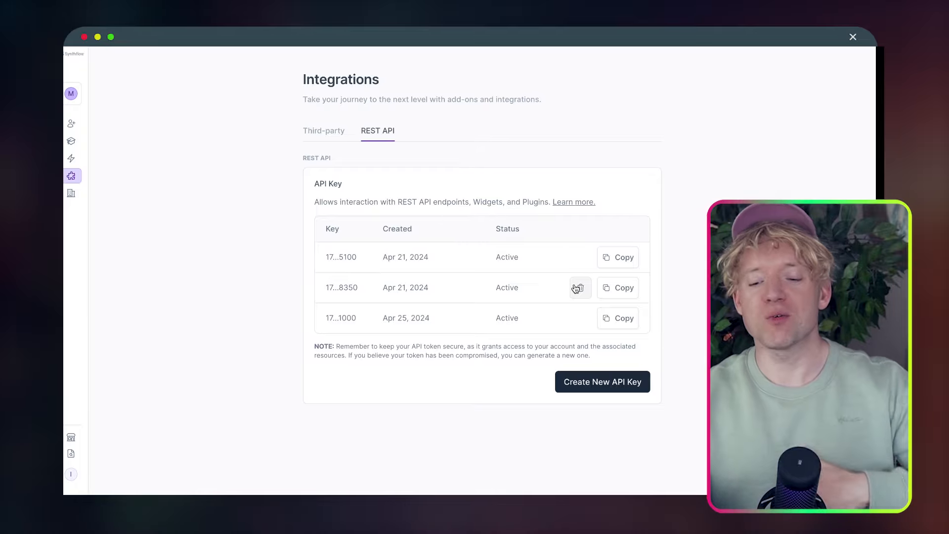
pyautogui.click(598, 385)
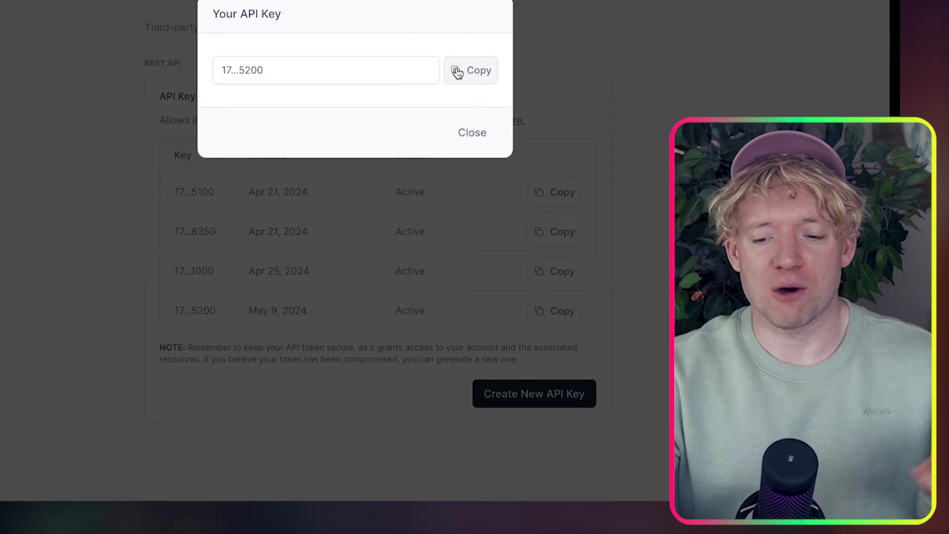
pyautogui.click(458, 72)
pyautogui.click(590, 50)
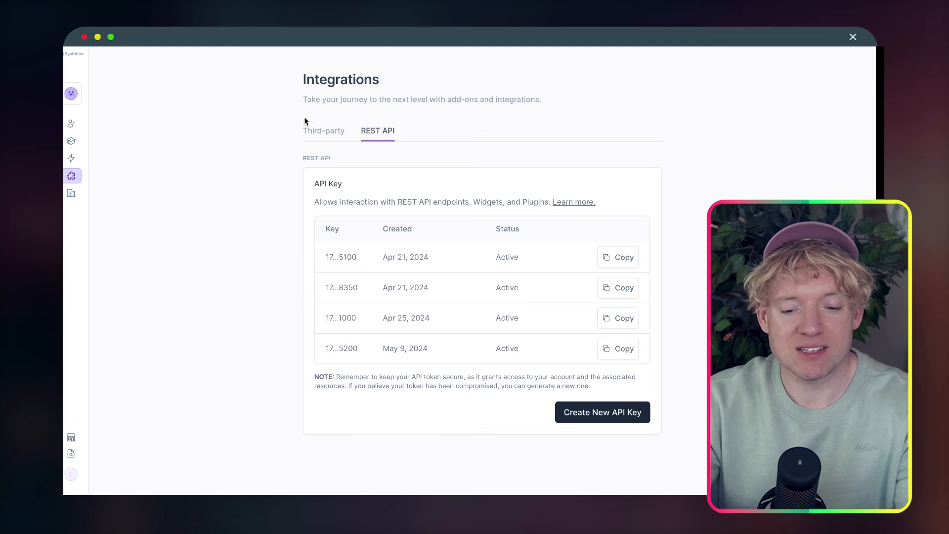
pyautogui.click(166, 27)
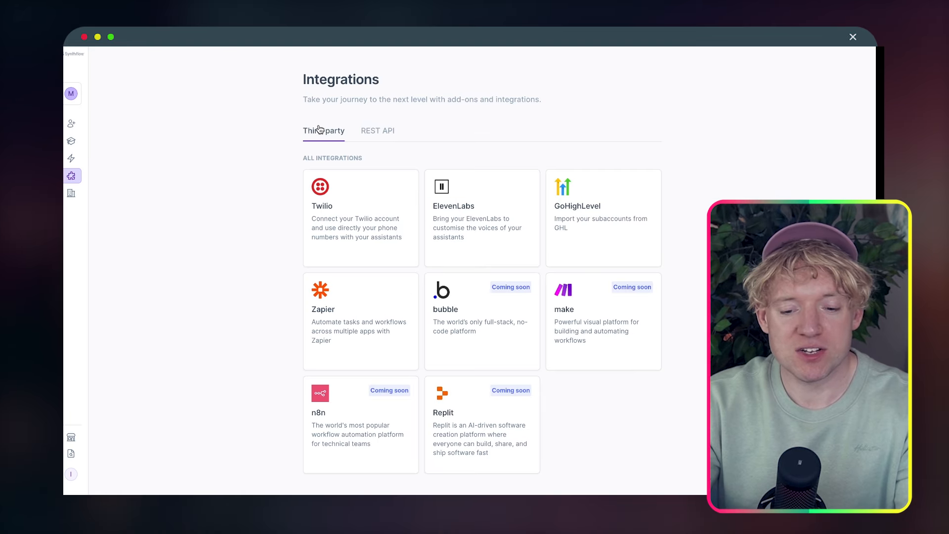
pyautogui.scroll(-1, 704, 191)
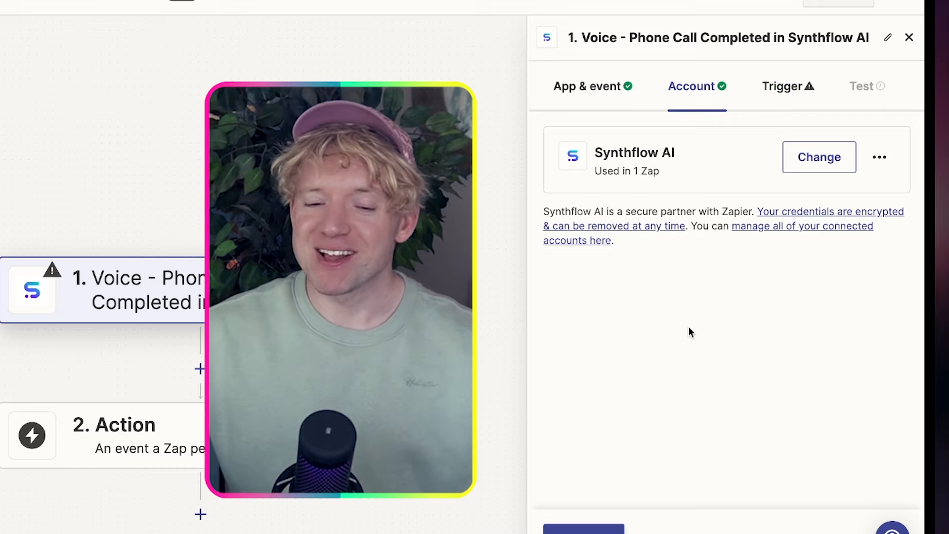
# Empty the placeholder 123456789 from the trigger's required Model ID field
pyautogui.scroll(-1, 341, 316)
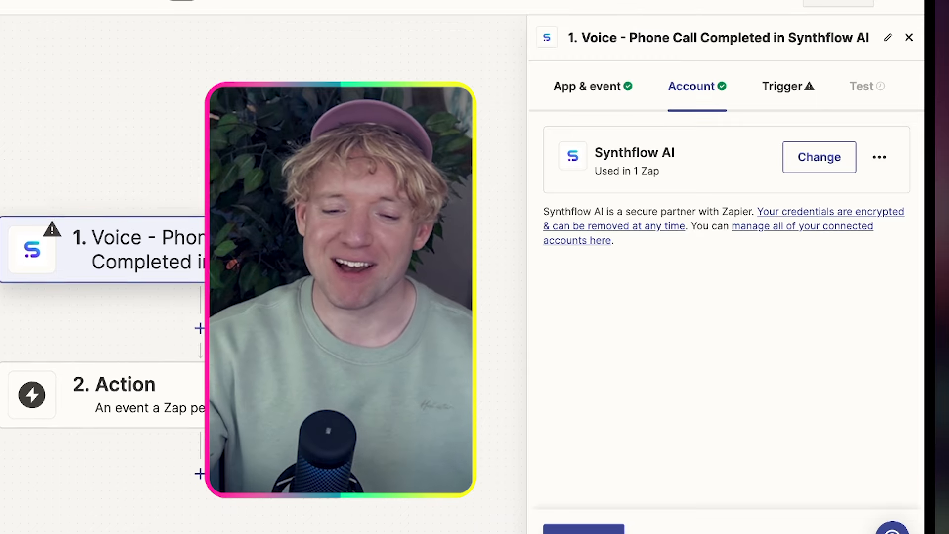
pyautogui.scroll(-3, 341, 297)
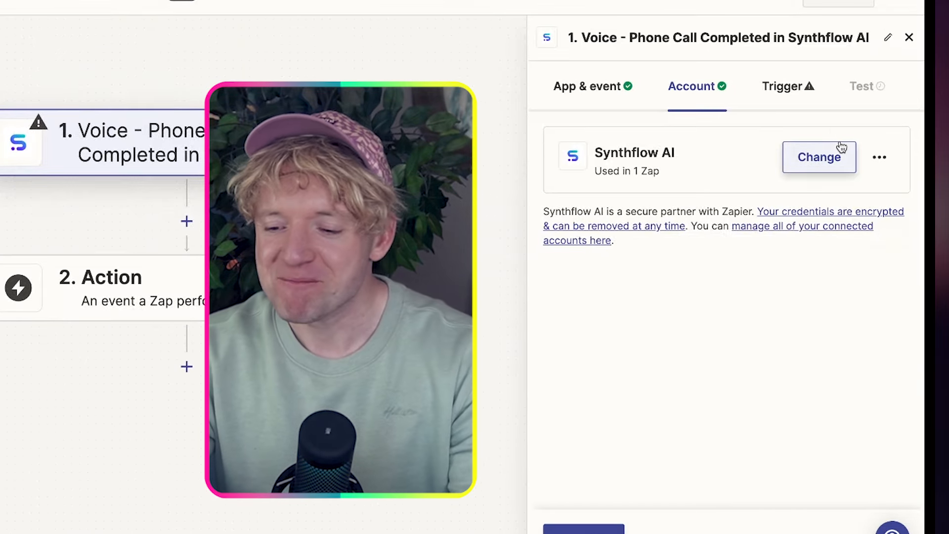
pyautogui.click(785, 86)
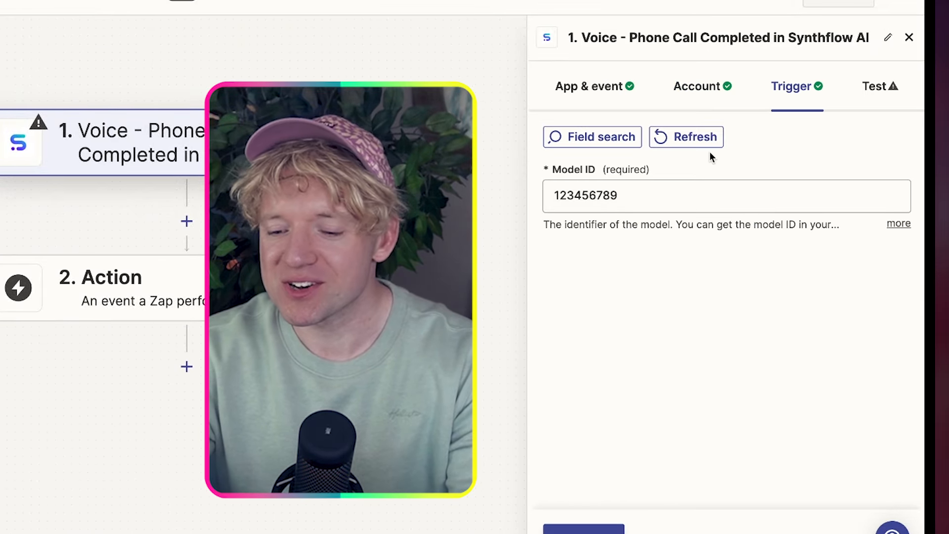
pyautogui.click(688, 190)
pyautogui.hotkey('ctrl', 'a')
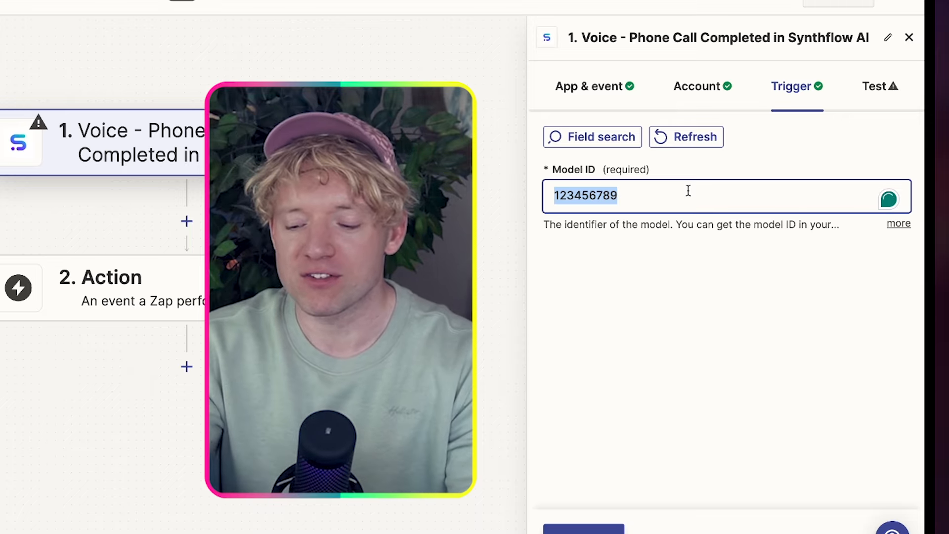
pyautogui.press('BackSpace')
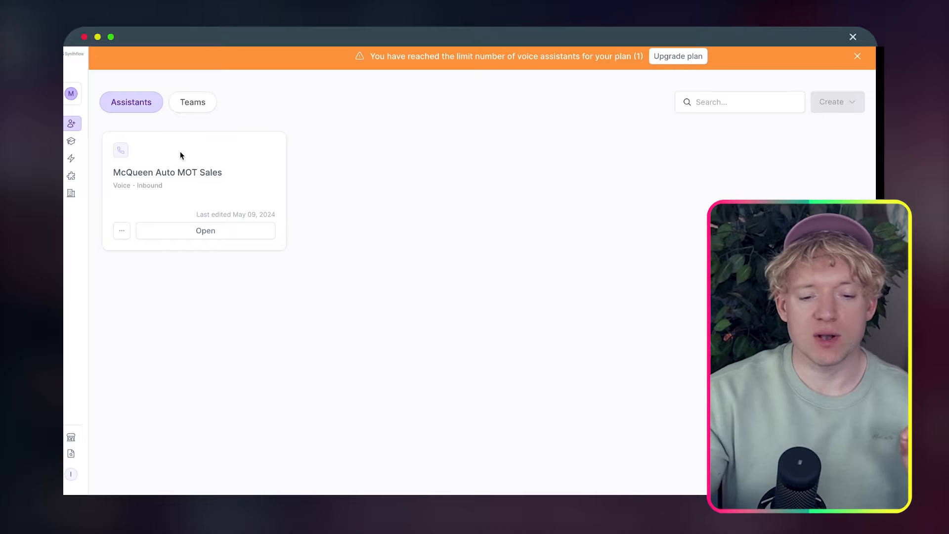
# Open McQueen Auto MOT Sales, dismiss the plan-limit warning, and copy the assistant's ID
pyautogui.click(182, 237)
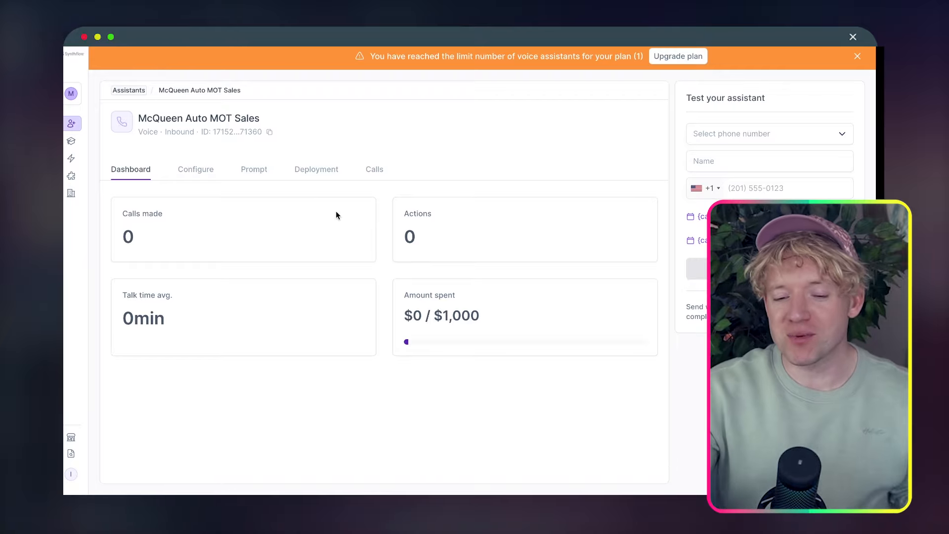
pyautogui.click(856, 57)
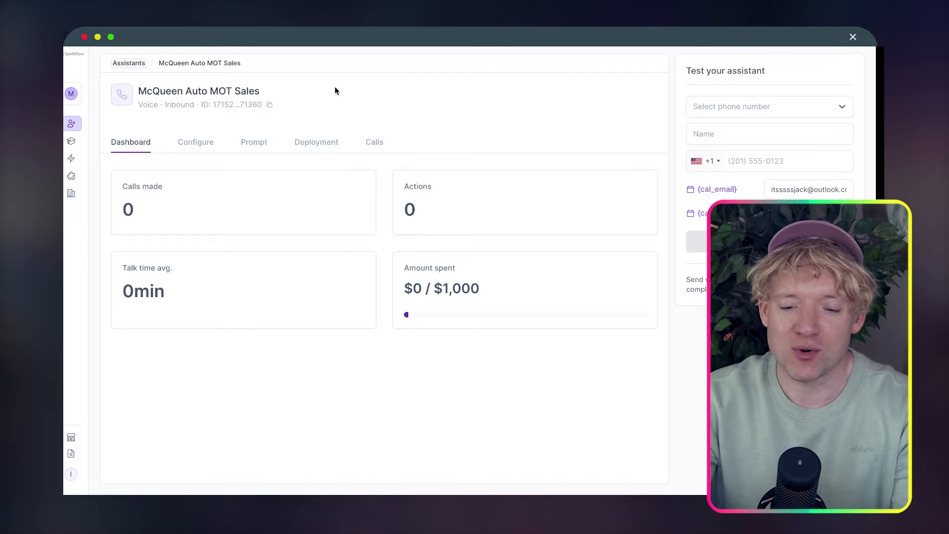
pyautogui.click(266, 106)
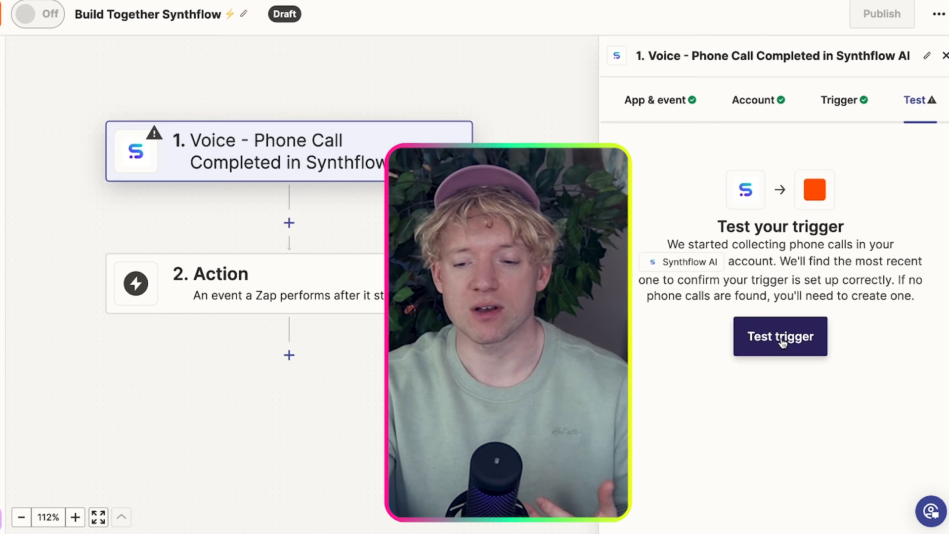
# Test the trigger with the Phone Call Completed sample record, then add Webhooks by Zapier as the action
pyautogui.click(781, 338)
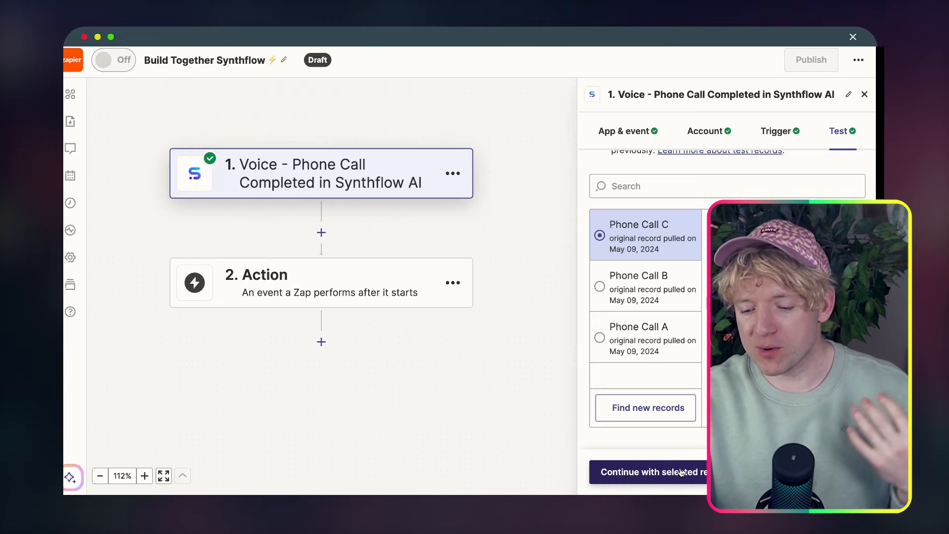
pyautogui.click(682, 474)
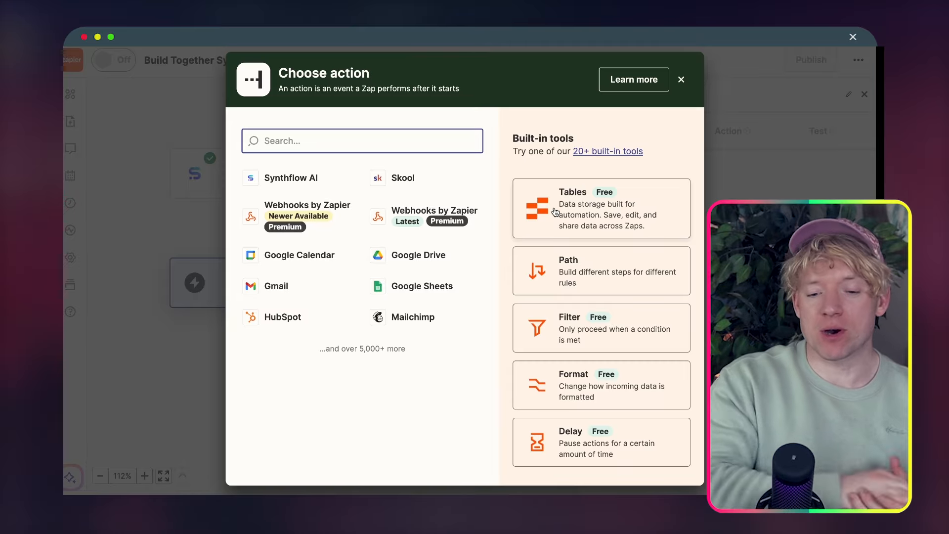
pyautogui.click(337, 219)
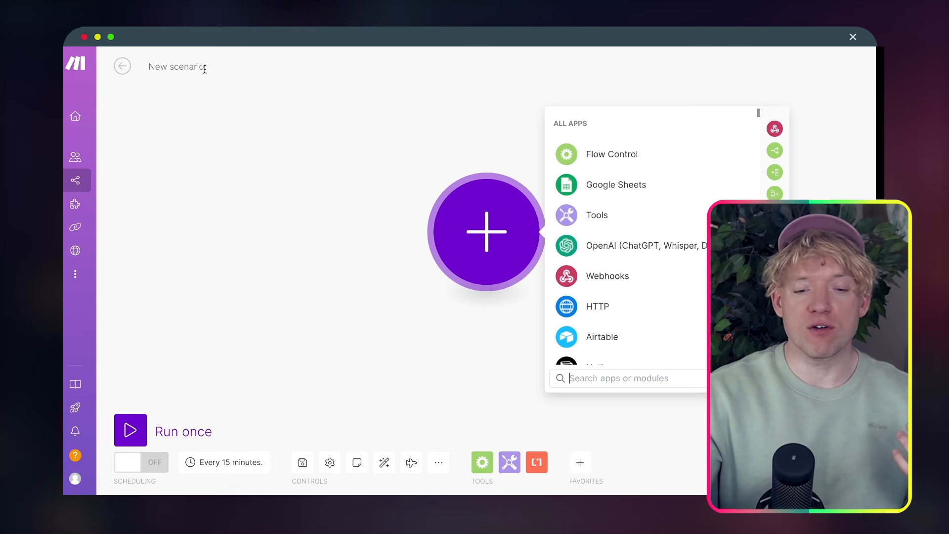
# Retype the scenario title as 'Build together', fixing the mistyped letters
pyautogui.doubleClick(196, 66)
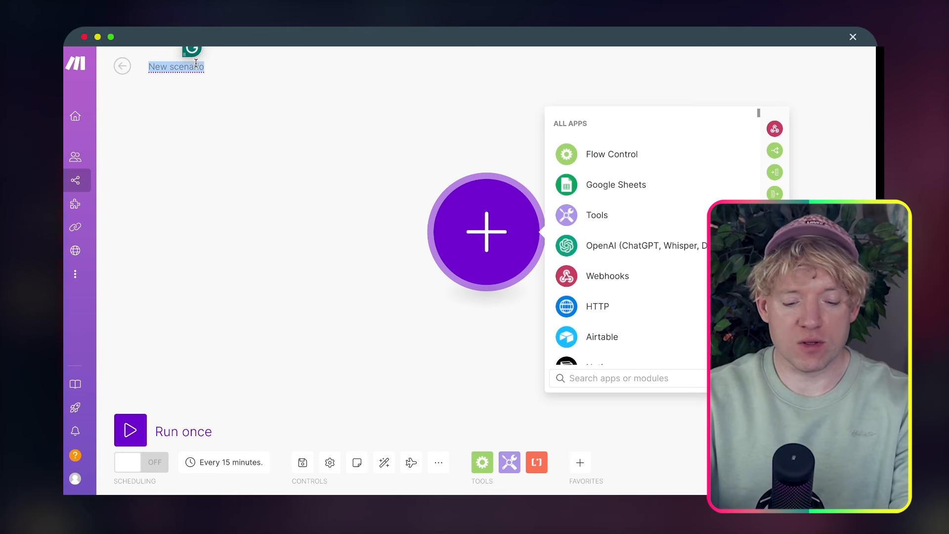
pyautogui.write('Build ro')
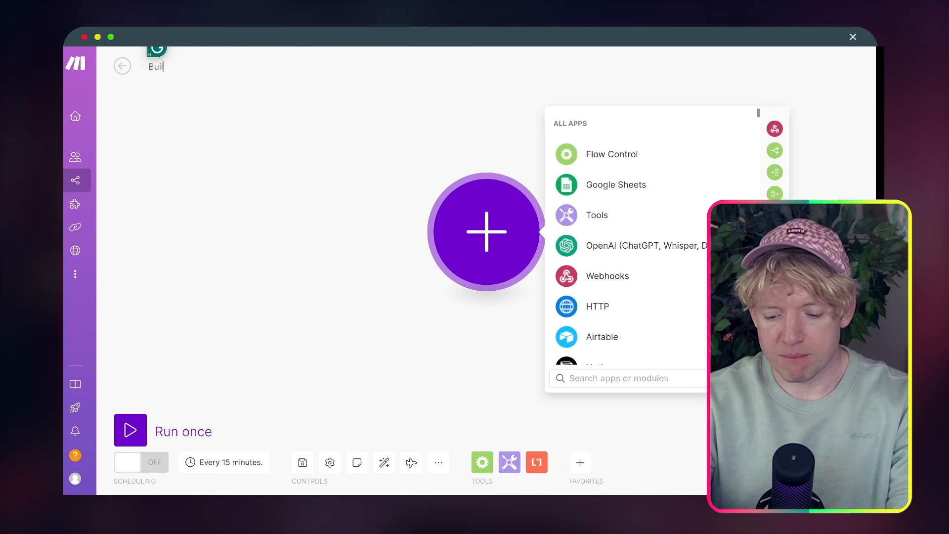
pyautogui.press('BackSpace')
pyautogui.press('BackSpace')
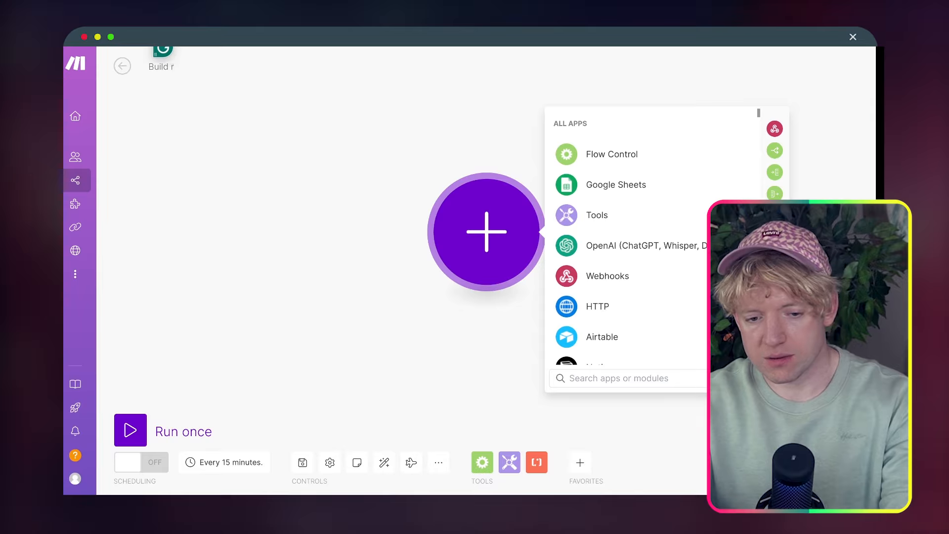
pyautogui.write('togethe')
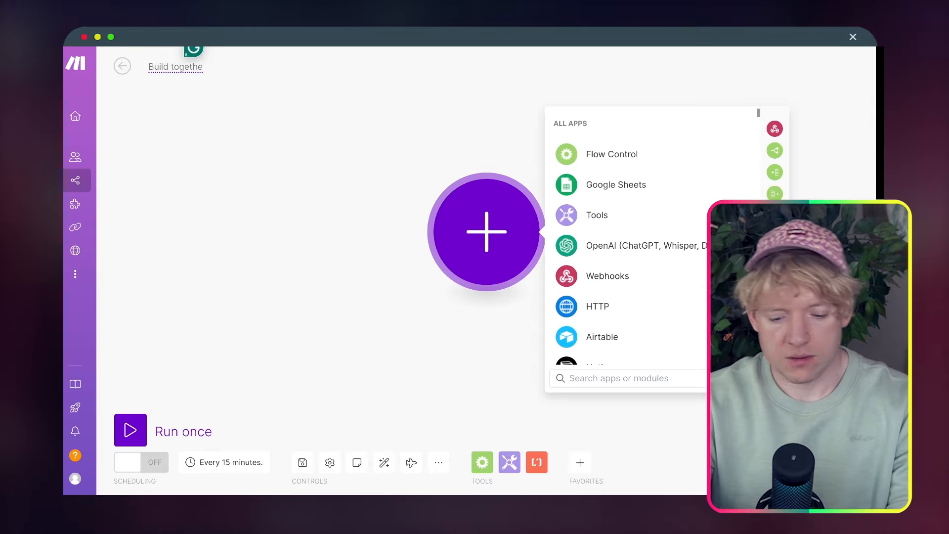
pyautogui.write('r Voice AI')
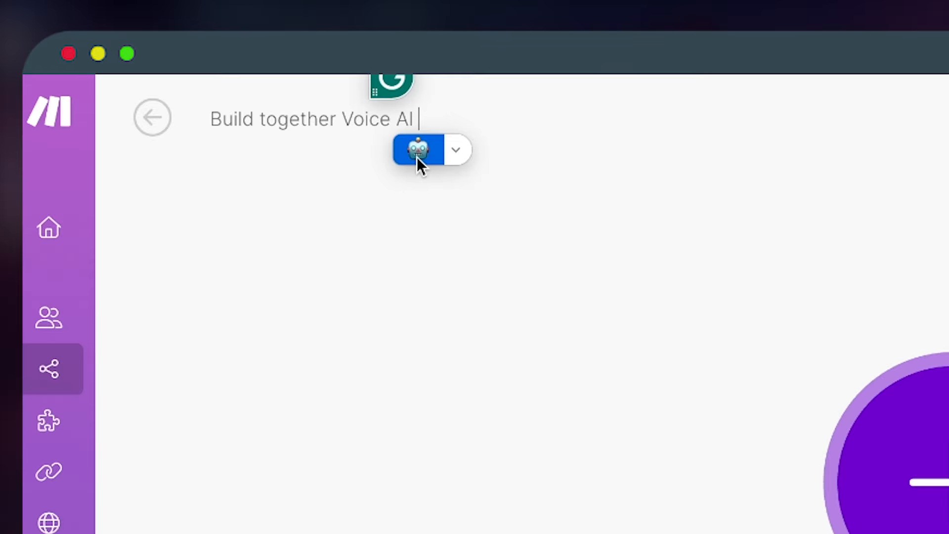
# Finish the title with a robot emoji and make a Custom webhook the first module
pyautogui.click(417, 150)
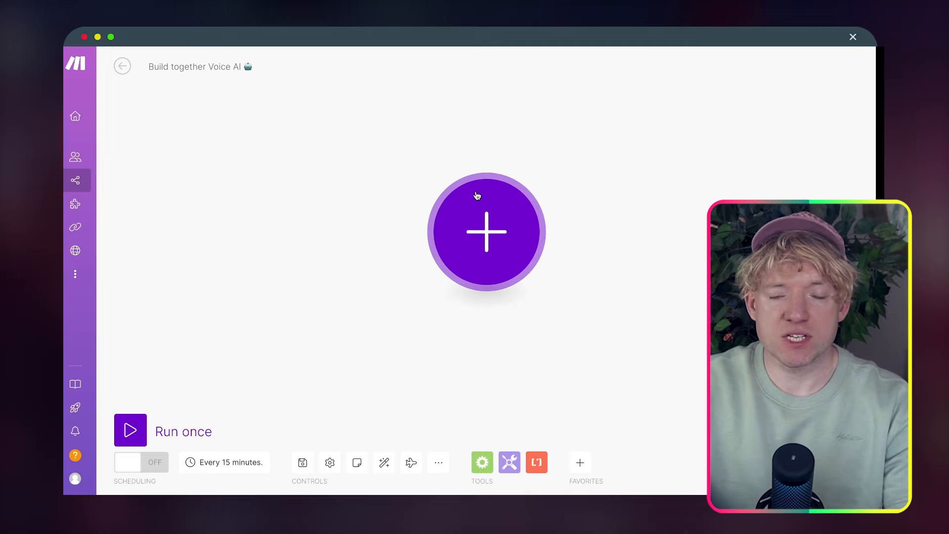
pyautogui.click(923, 399)
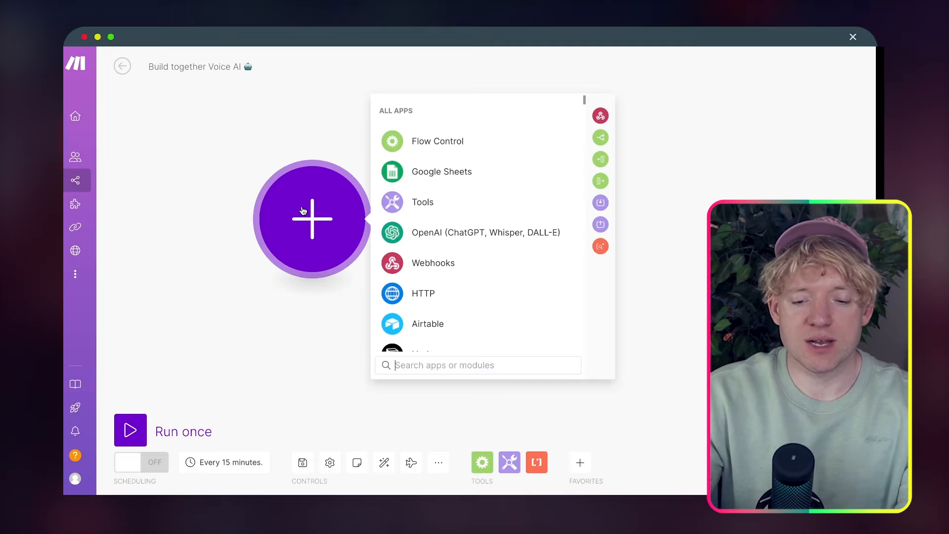
pyautogui.write('WEBHOOK')
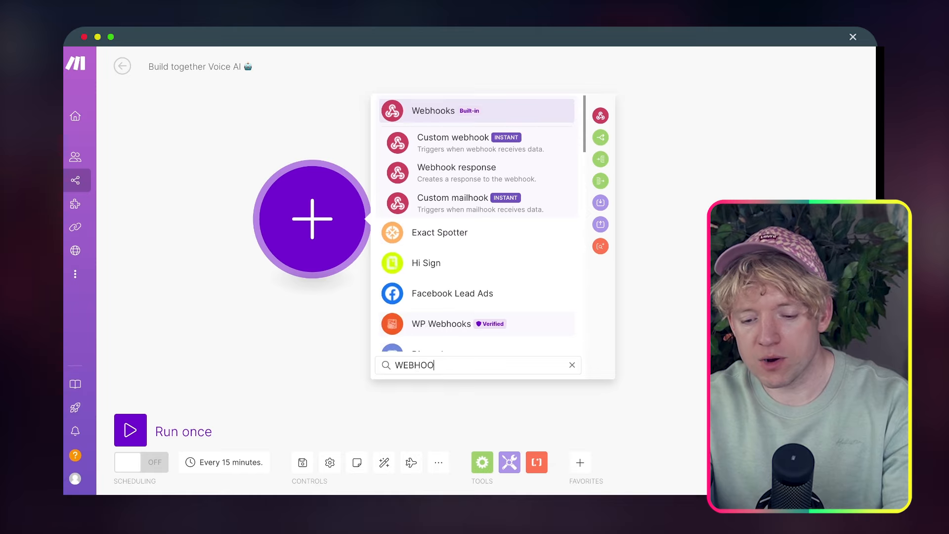
pyautogui.press('BackSpace')
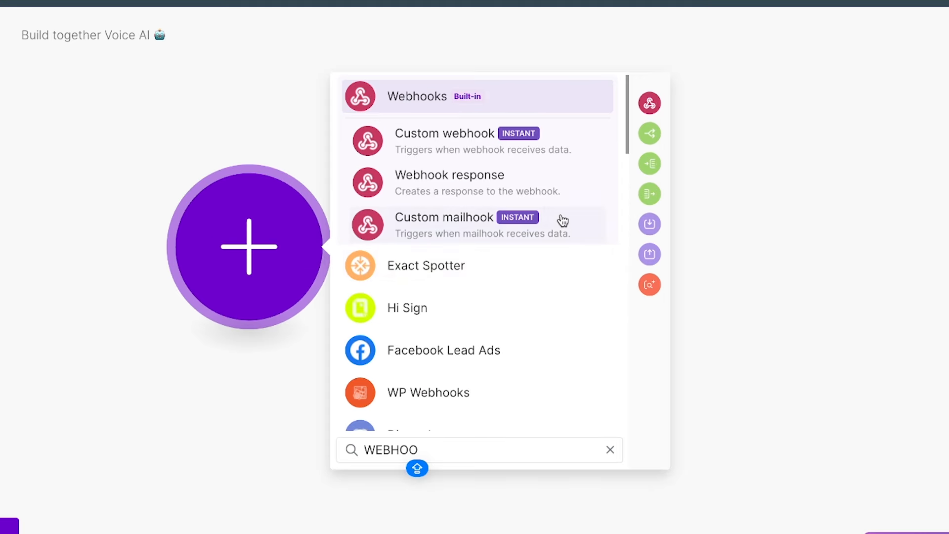
pyautogui.click(558, 146)
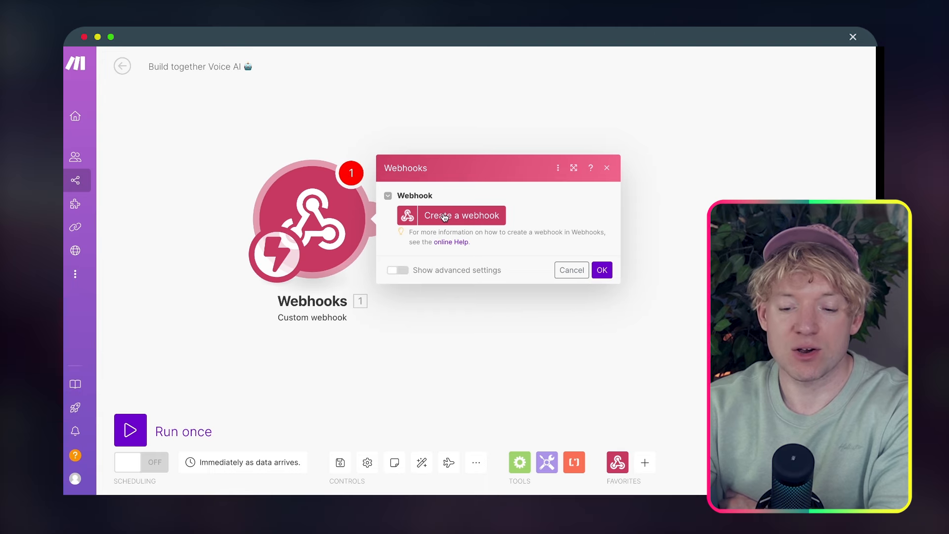
# Create and save a webhook named 'Zapier data grab 💎', then copy its address
pyautogui.click(445, 216)
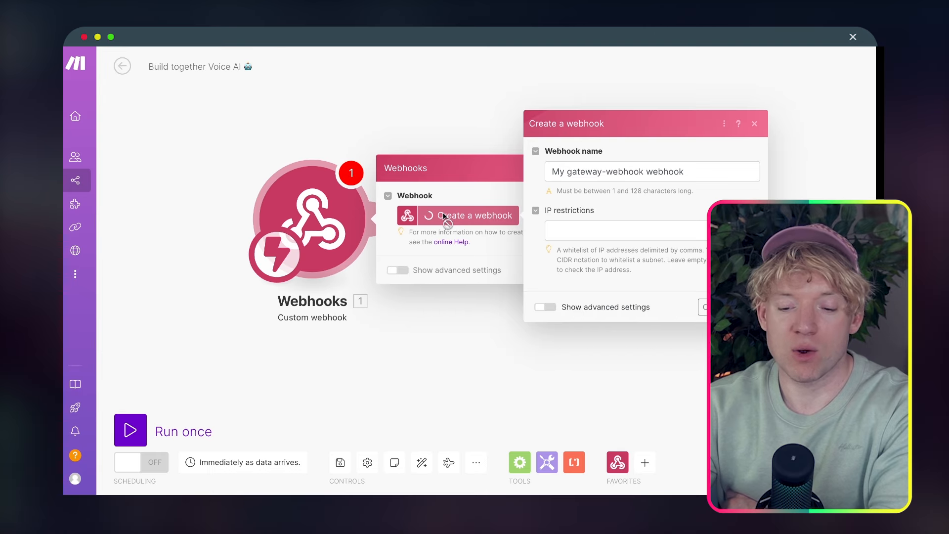
pyautogui.tripleClick(576, 172)
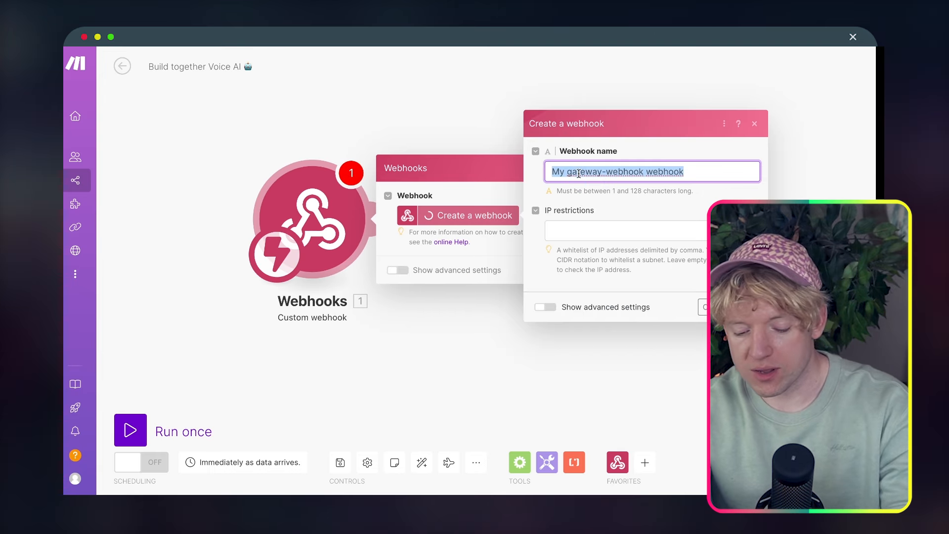
pyautogui.write('zAPIE')
pyautogui.press('BackSpace')
pyautogui.press('BackSpace')
pyautogui.press('BackSpace')
pyautogui.press('BackSpace')
pyautogui.press('BackSpace')
pyautogui.write('Z')
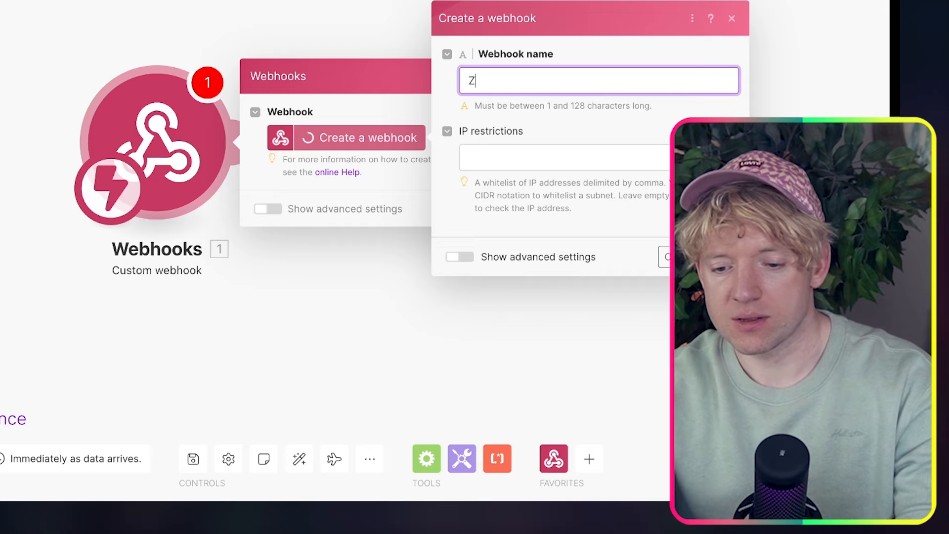
pyautogui.write('apier data g')
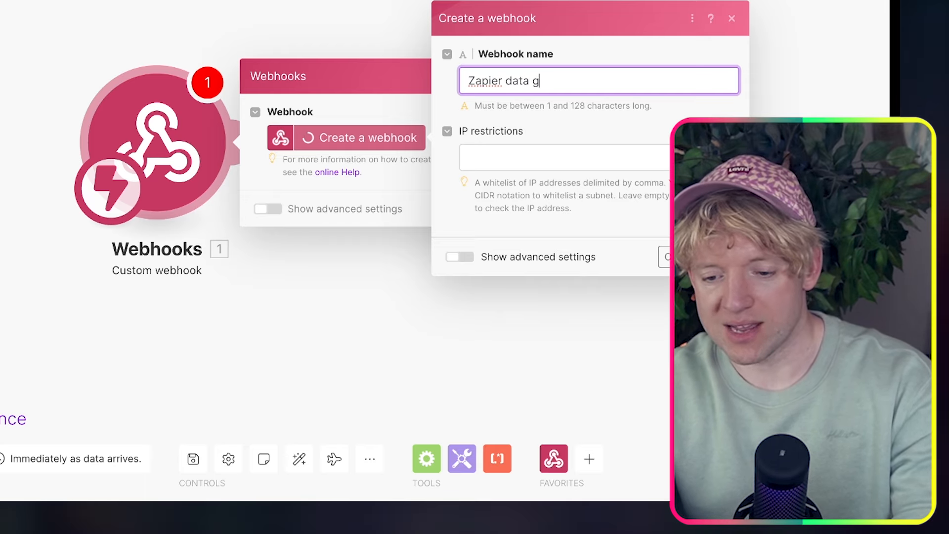
pyautogui.write('rab')
pyautogui.press('ctrl+super+space')
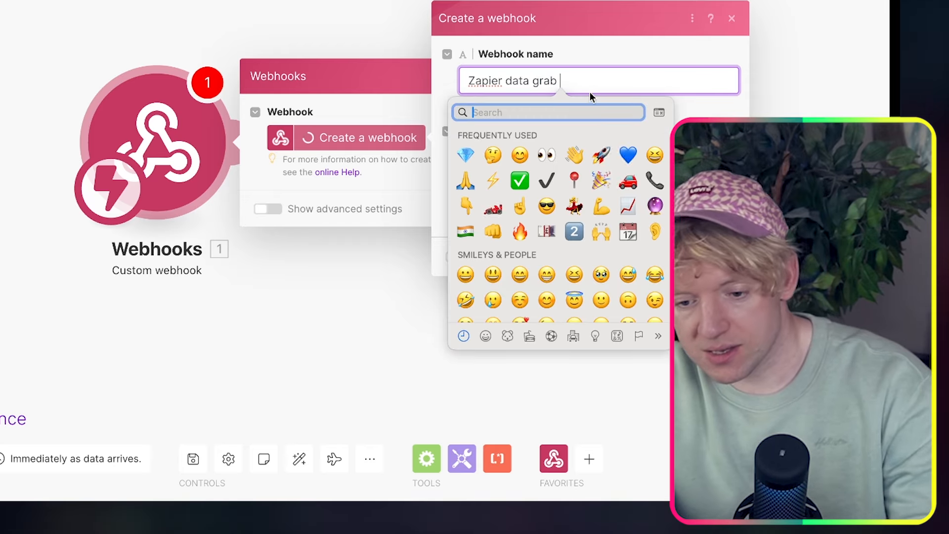
pyautogui.press('Return')
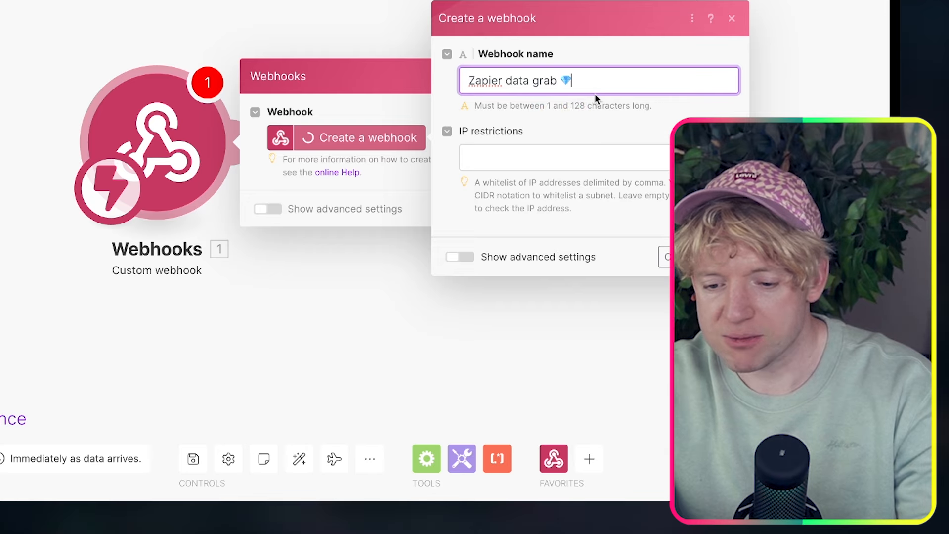
pyautogui.press('Return')
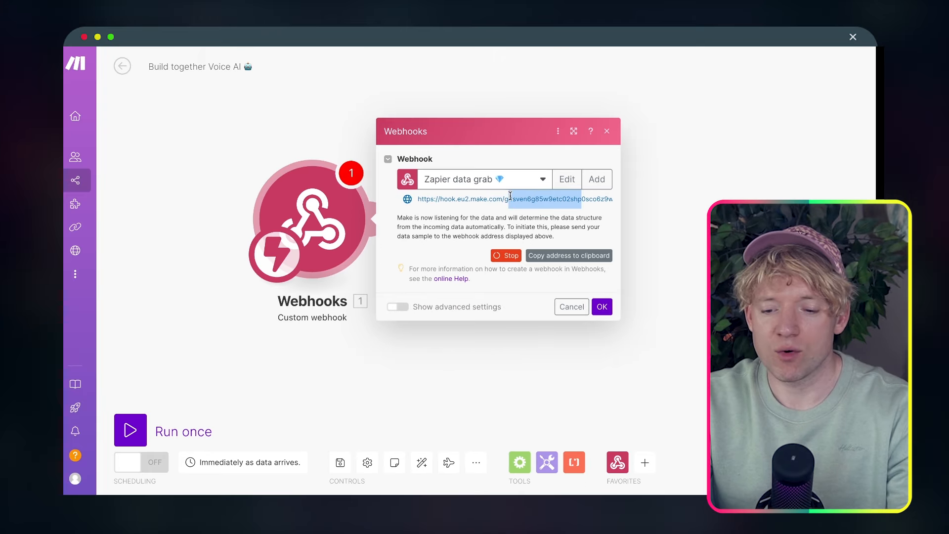
pyautogui.moveTo(510, 196); pyautogui.dragTo(502, 202)
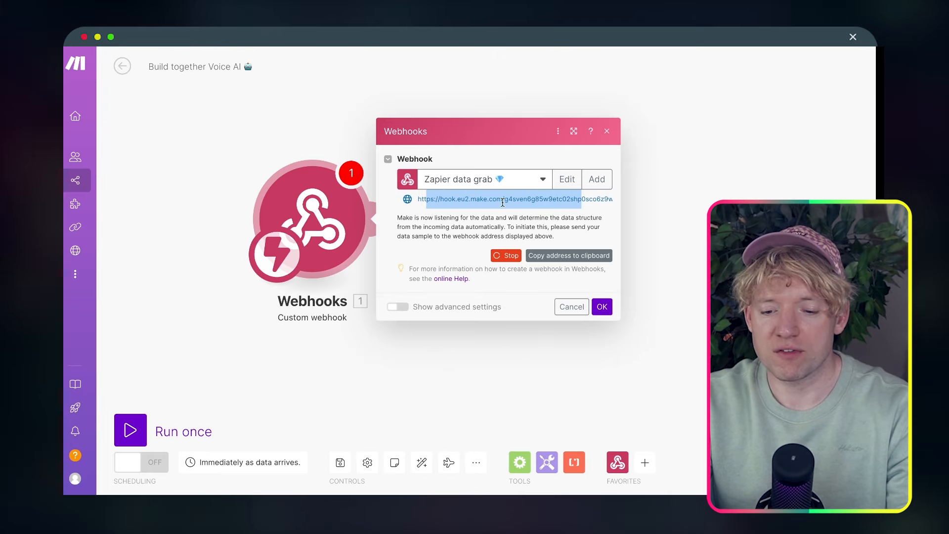
pyautogui.click(564, 256)
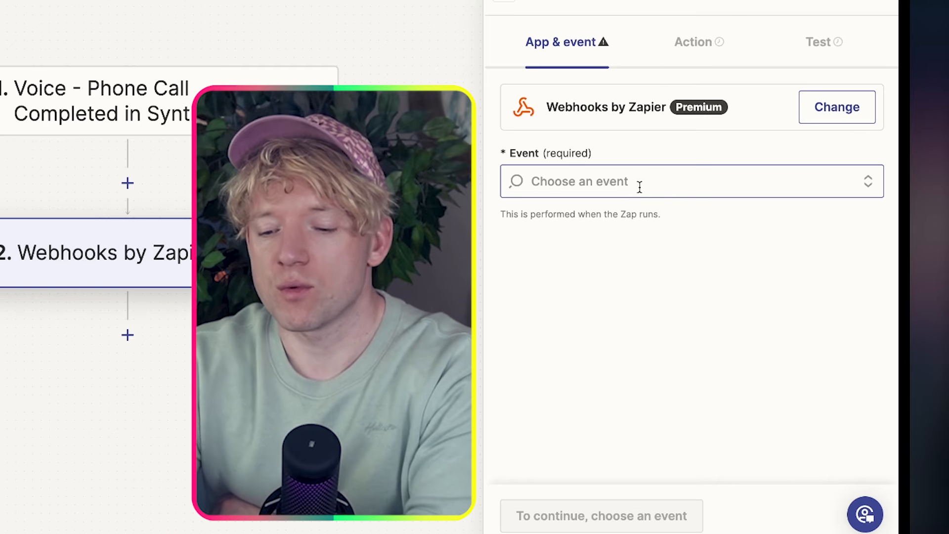
# Set the Webhooks event to POST and paste the Make webhook address as the URL
pyautogui.click(690, 235)
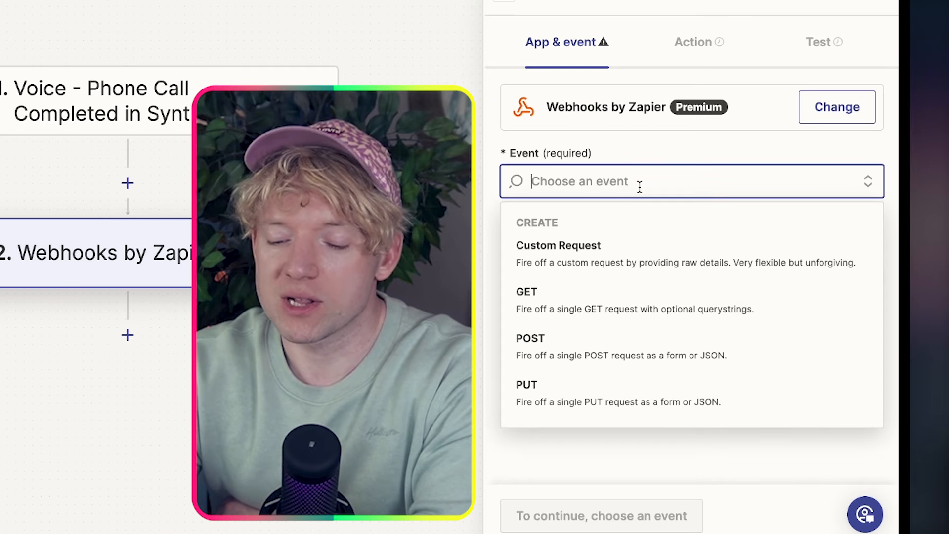
pyautogui.click(666, 352)
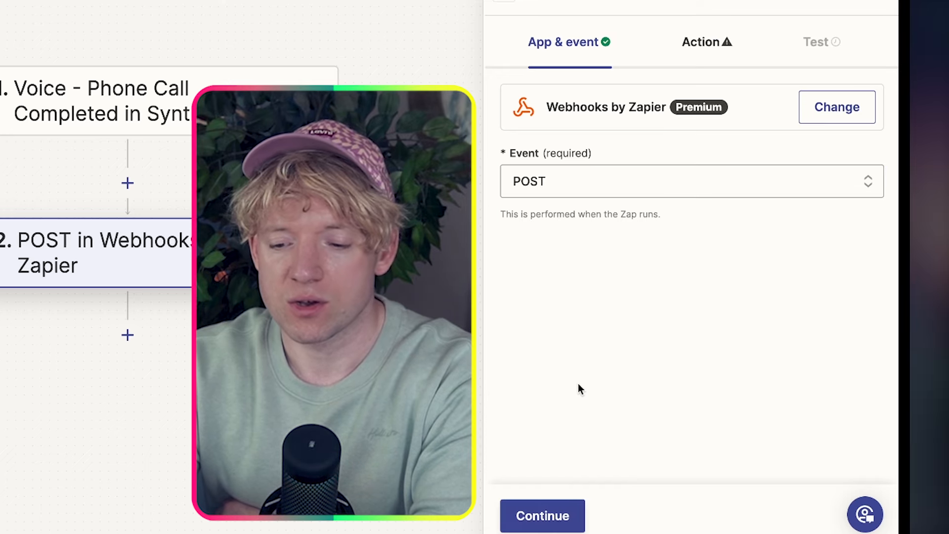
pyautogui.click(547, 511)
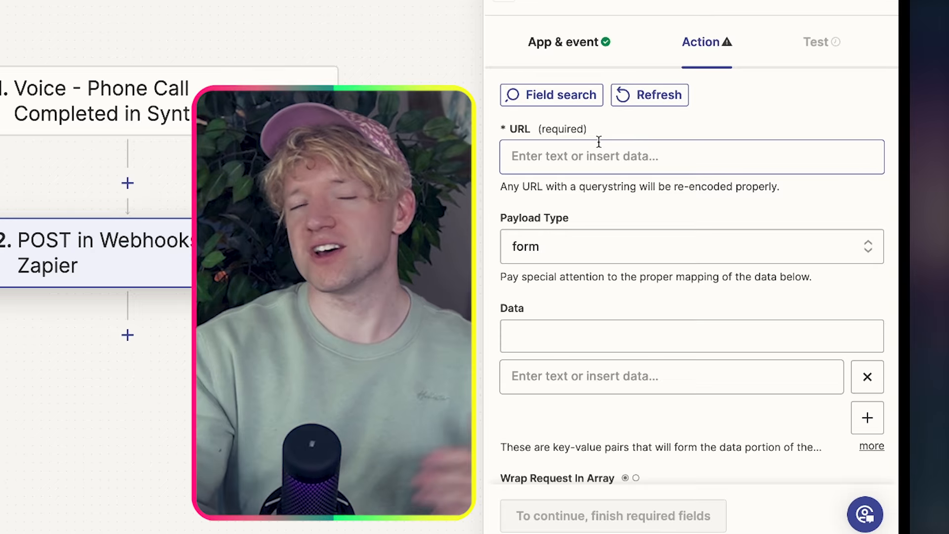
pyautogui.click(598, 143)
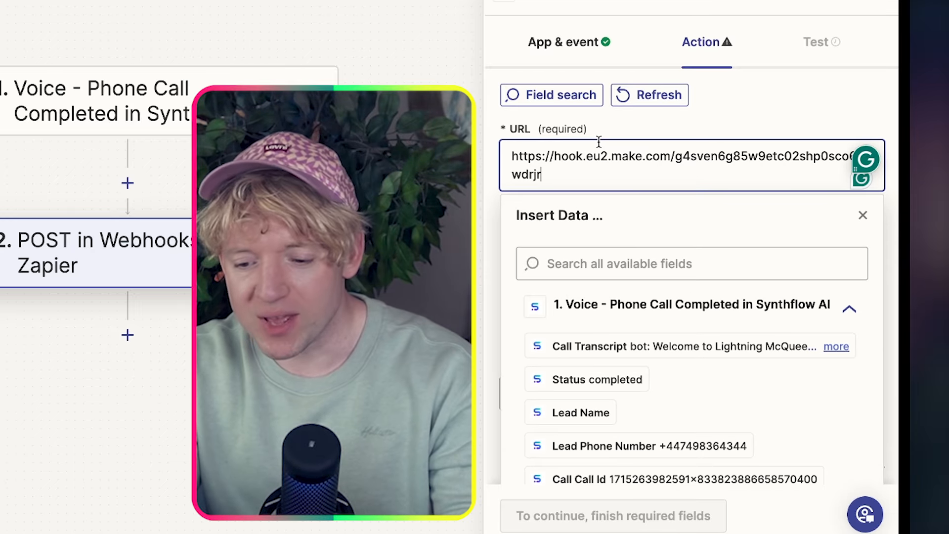
pyautogui.click(744, 130)
# Add the Synthflow Call Transcript field under Headers and continue to testing
pyautogui.scroll(-6, 729, 238)
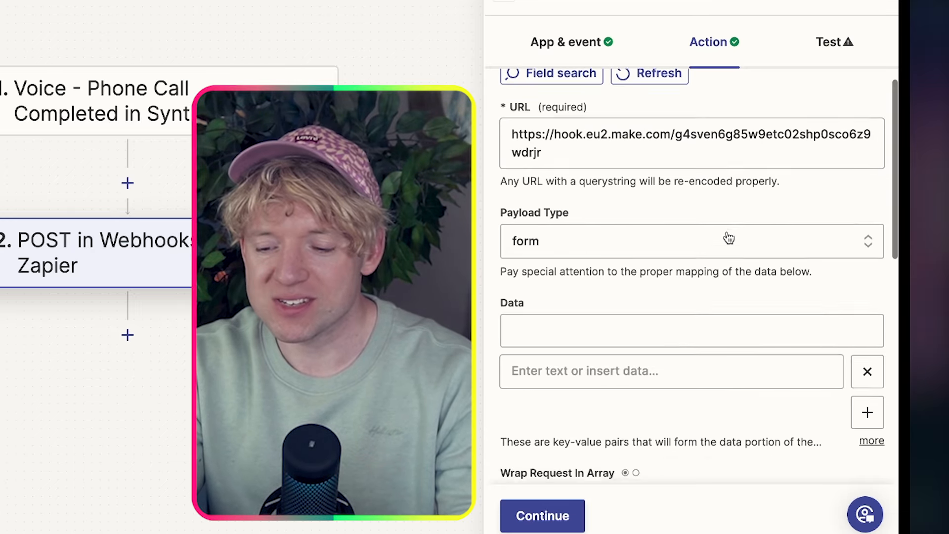
pyautogui.scroll(-5, 728, 235)
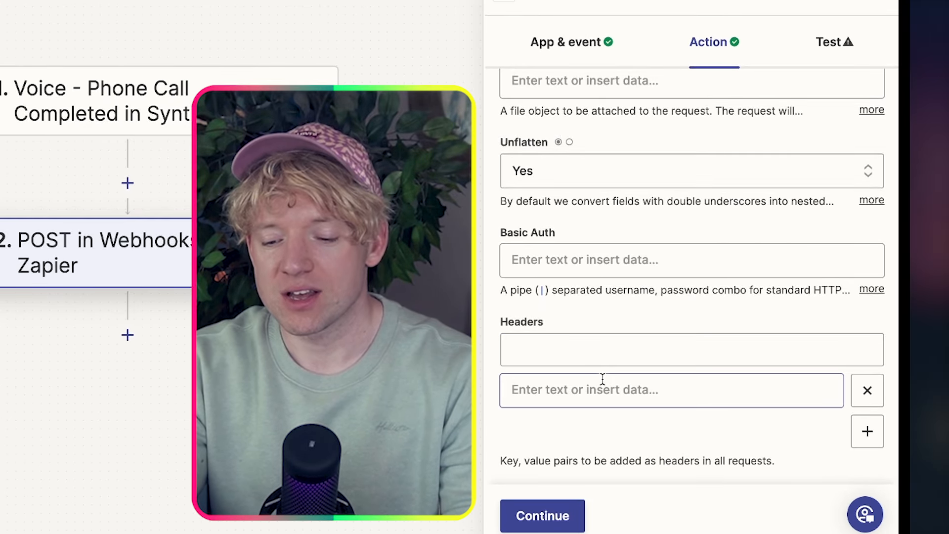
pyautogui.click(602, 378)
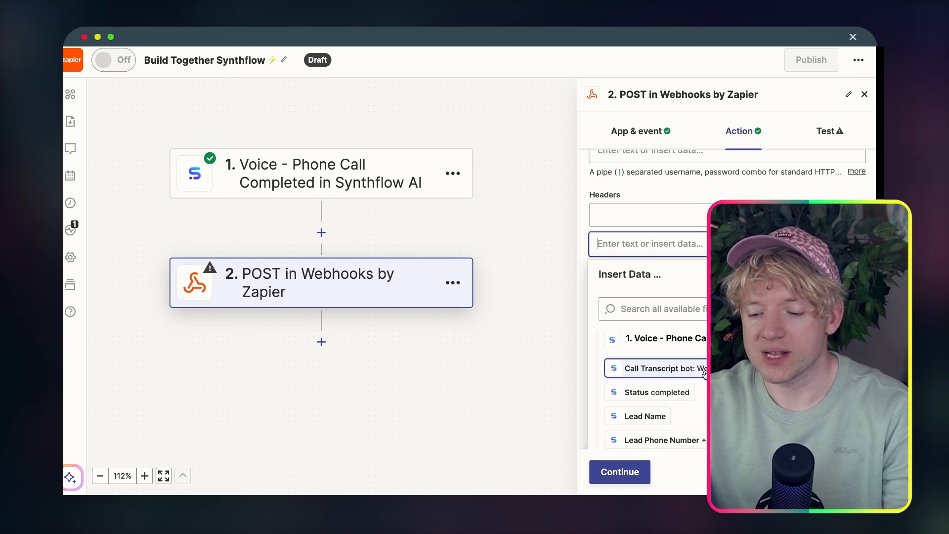
pyautogui.click(704, 374)
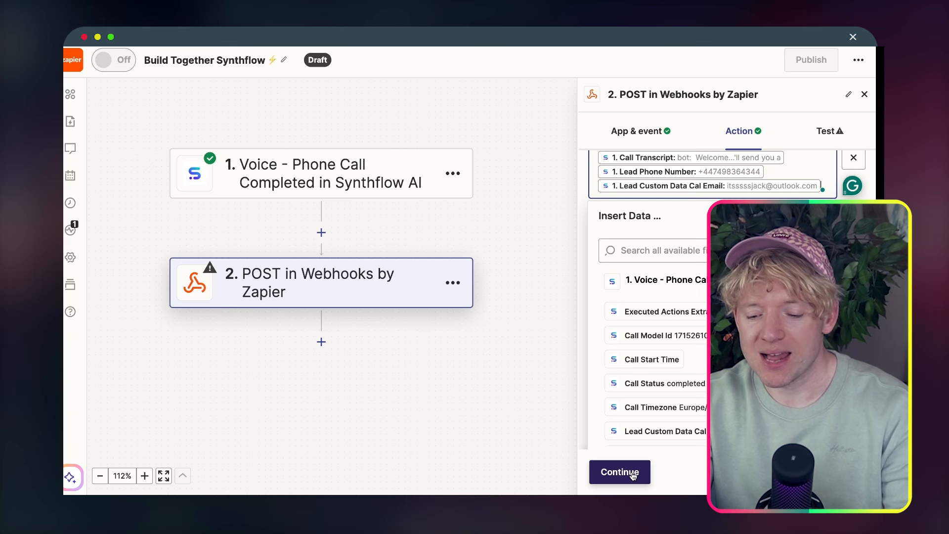
pyautogui.click(620, 472)
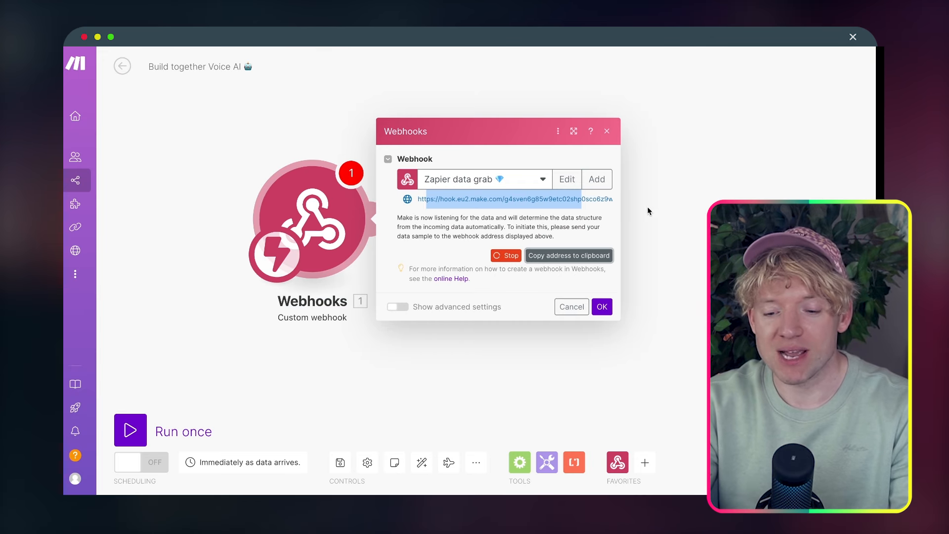
# Close the webhook settings, dismiss the scenario-error warning, and confirm the webhook module
pyautogui.click(665, 212)
pyautogui.rightClick(334, 212)
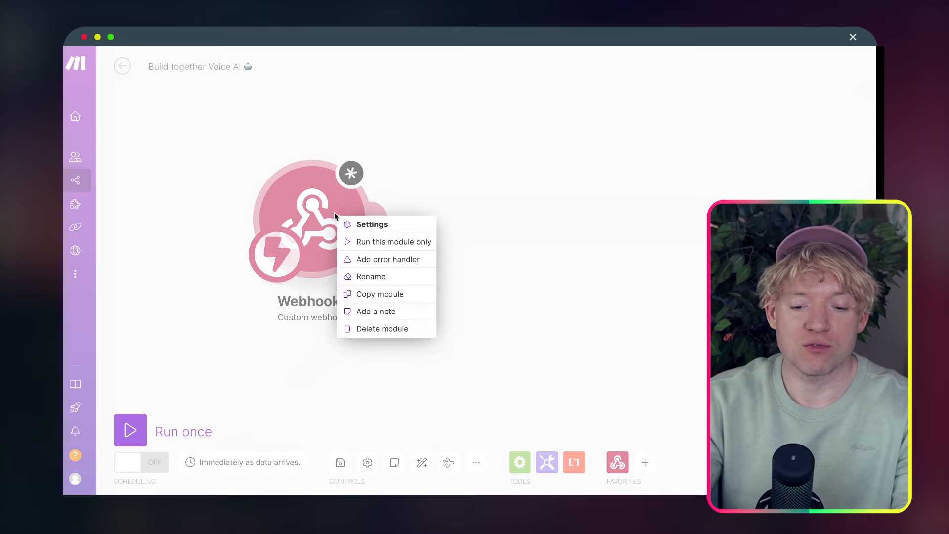
pyautogui.click(372, 243)
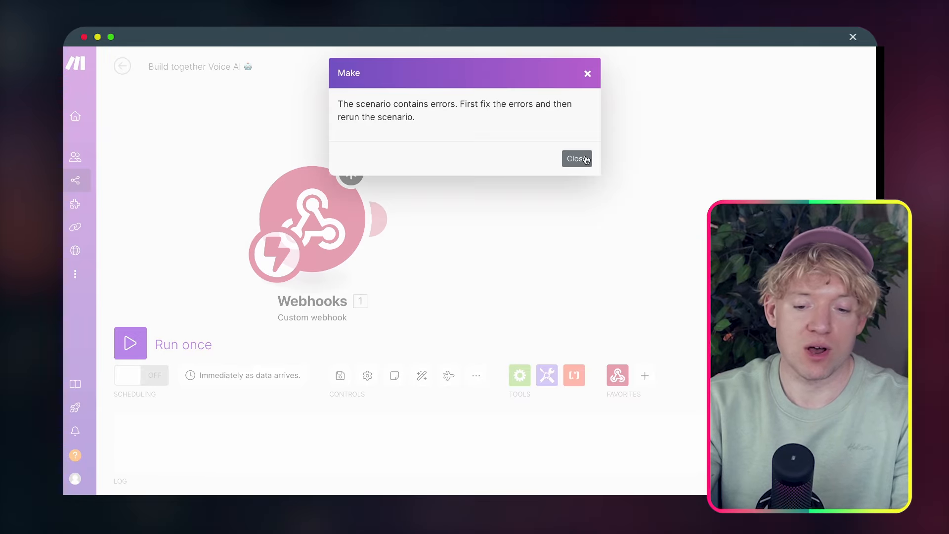
pyautogui.click(586, 159)
pyautogui.click(329, 219)
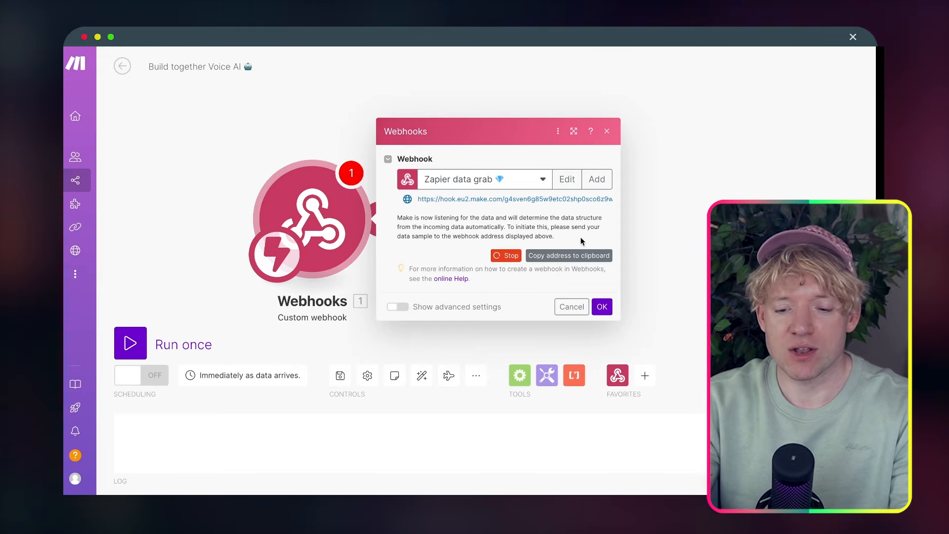
pyautogui.click(609, 305)
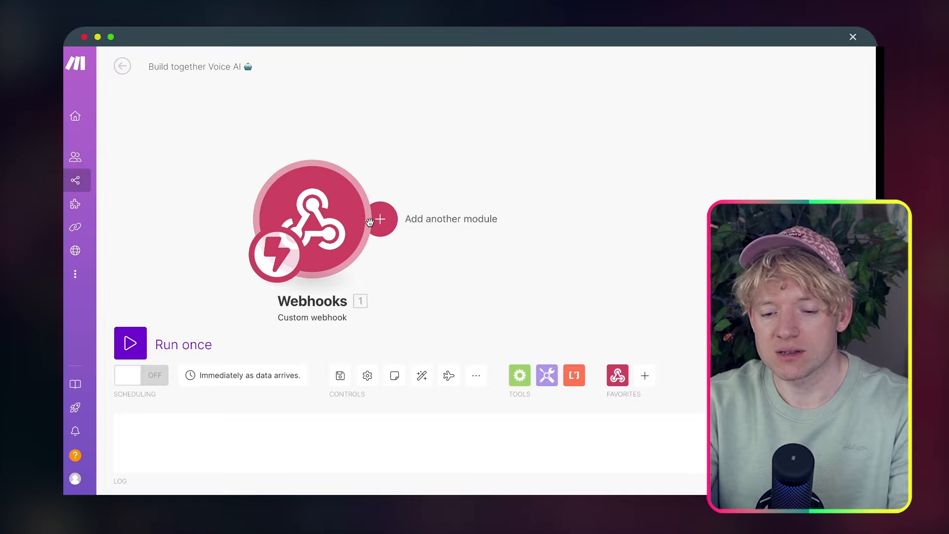
# Run the scenario once and send Zapier's test request so the webhook catches the call data
pyautogui.click(148, 343)
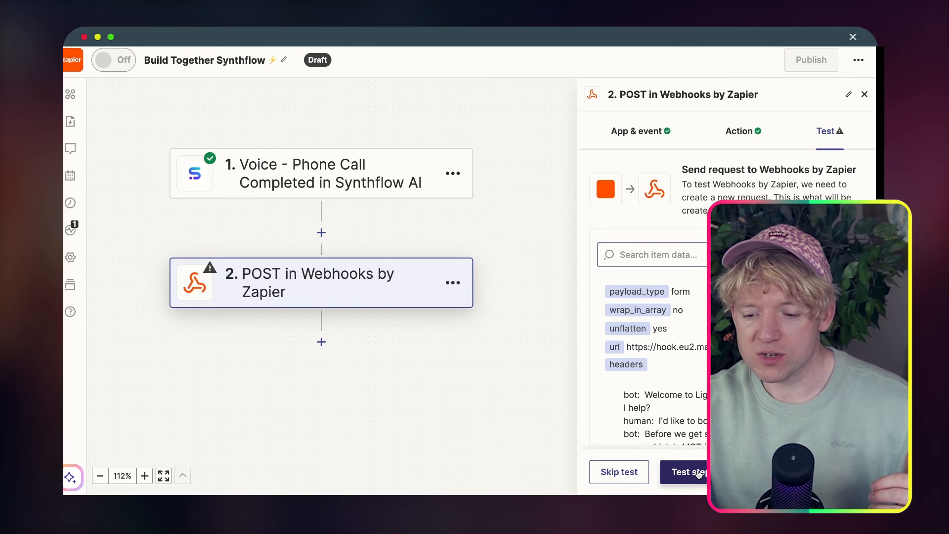
pyautogui.click(698, 472)
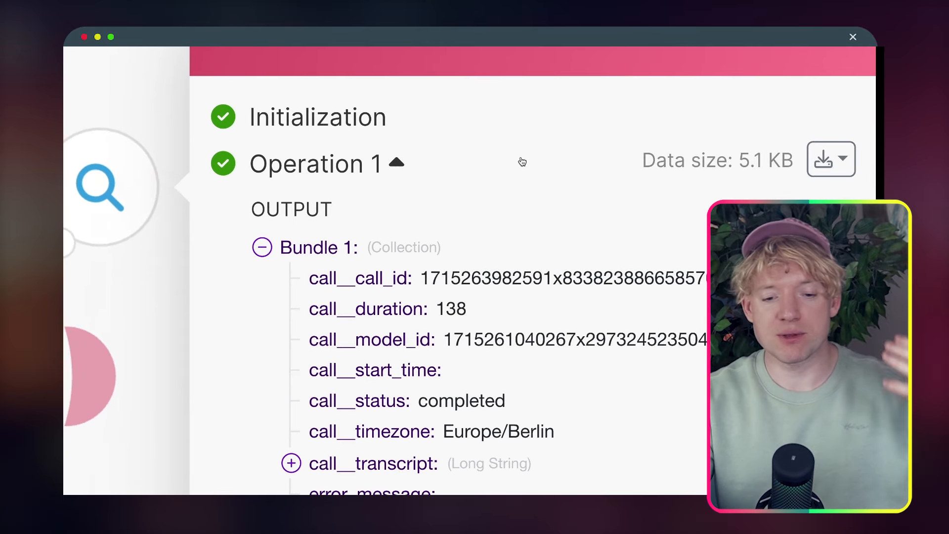
pyautogui.click(781, 60)
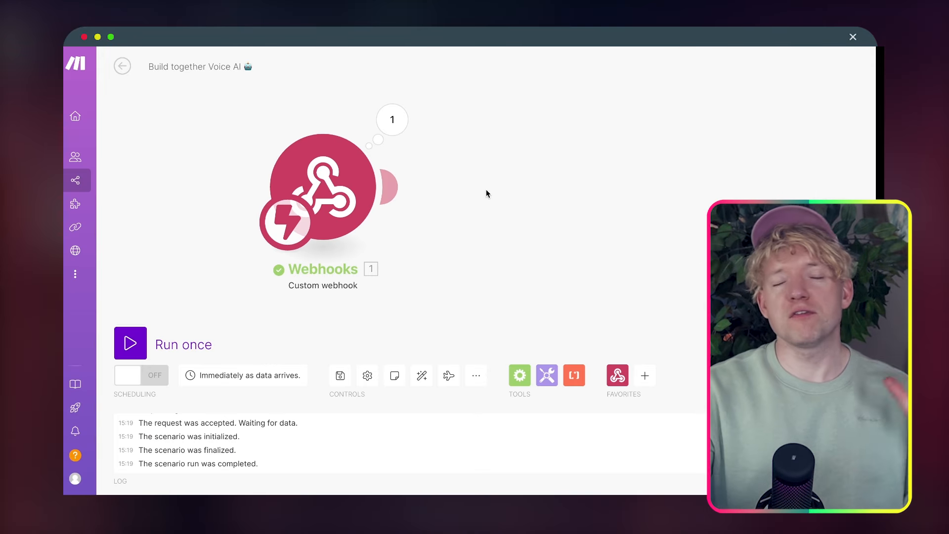
# Add an OpenAI Create a Completion module after the webhook with Max Tokens 200 and one message
pyautogui.click(398, 186)
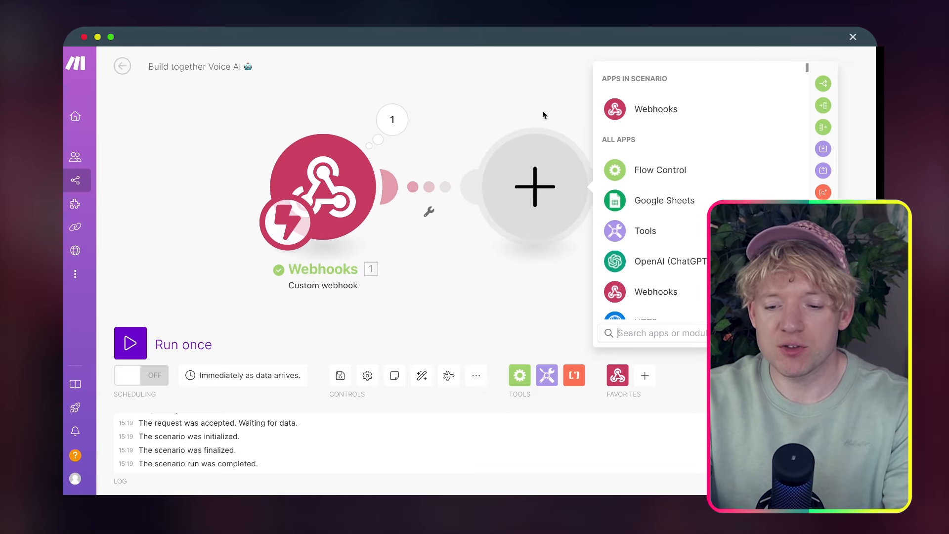
pyautogui.click(514, 261)
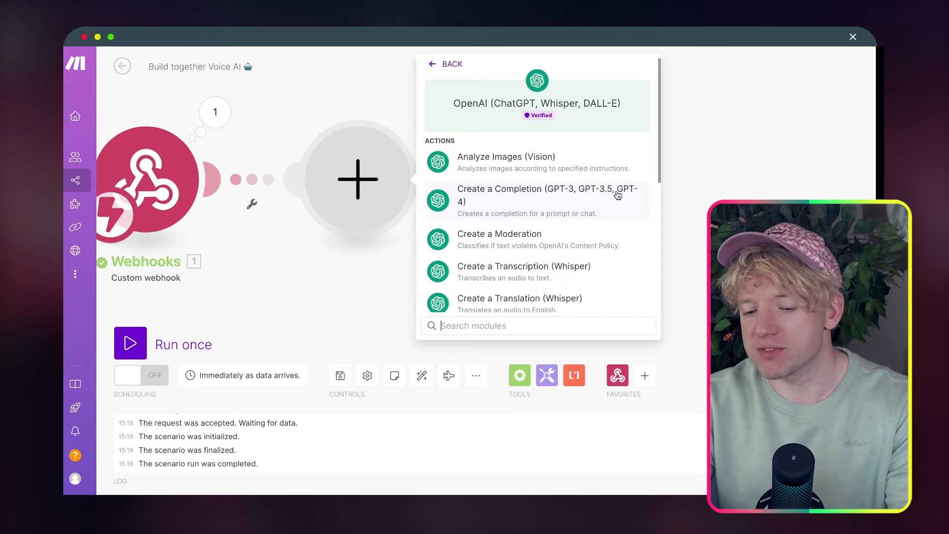
pyautogui.write('create')
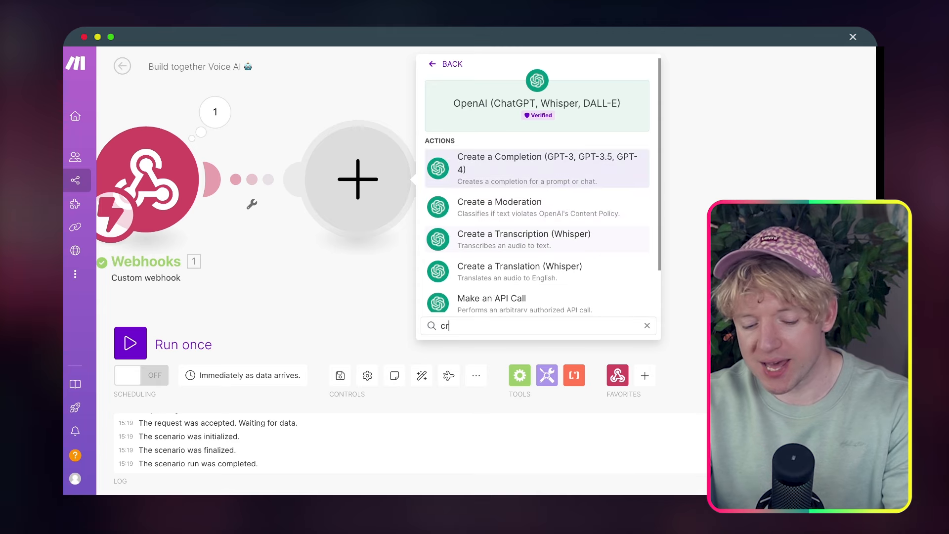
pyautogui.click(569, 159)
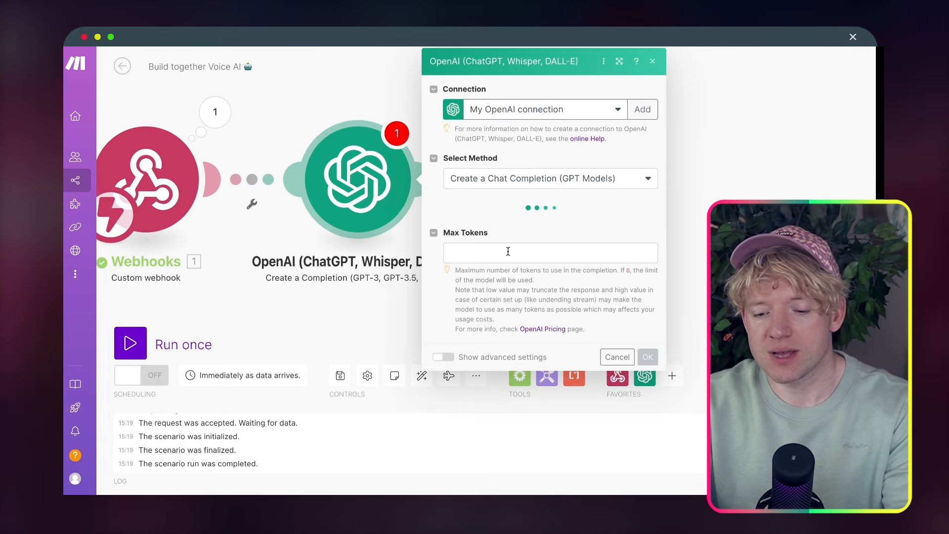
pyautogui.click(508, 252)
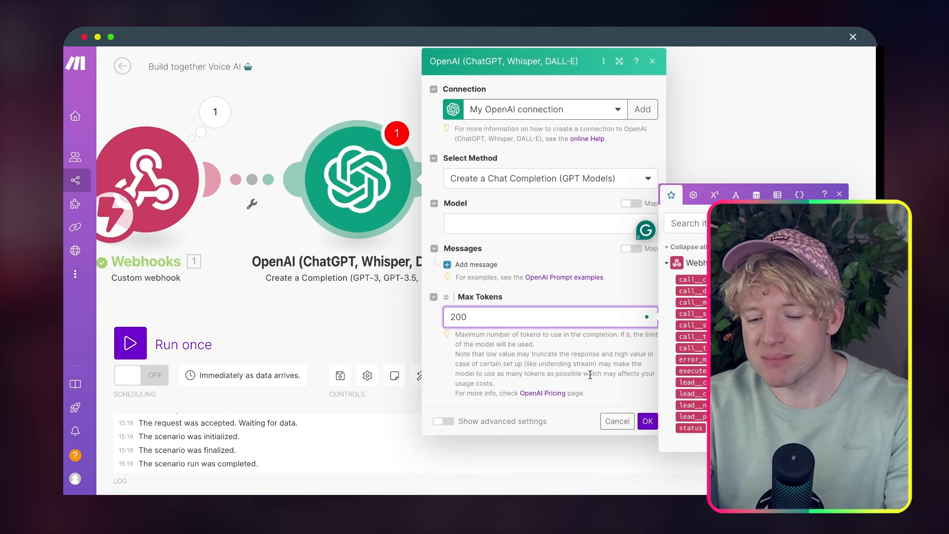
pyautogui.click(449, 265)
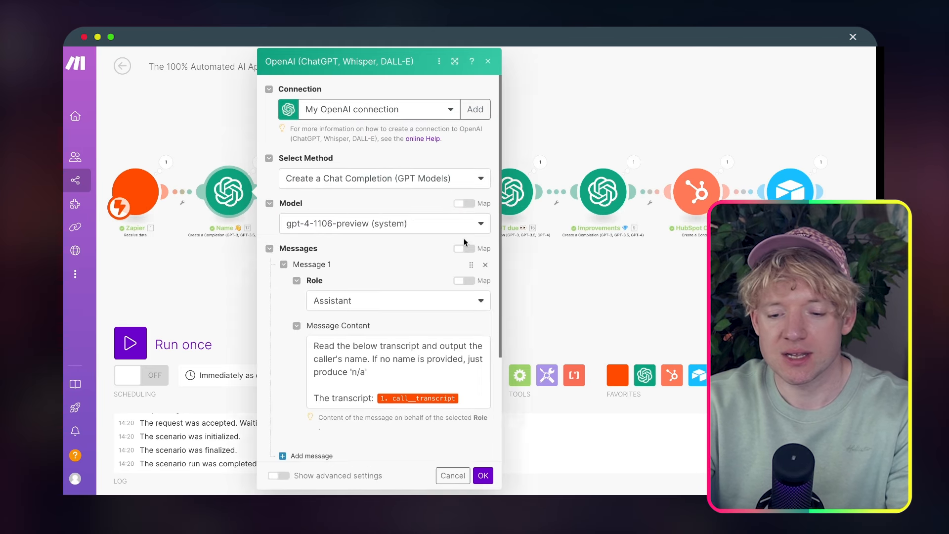
# Paste the caller-name prompt into Message Content and map call__transcript after it
pyautogui.scroll(-1, 379, 354)
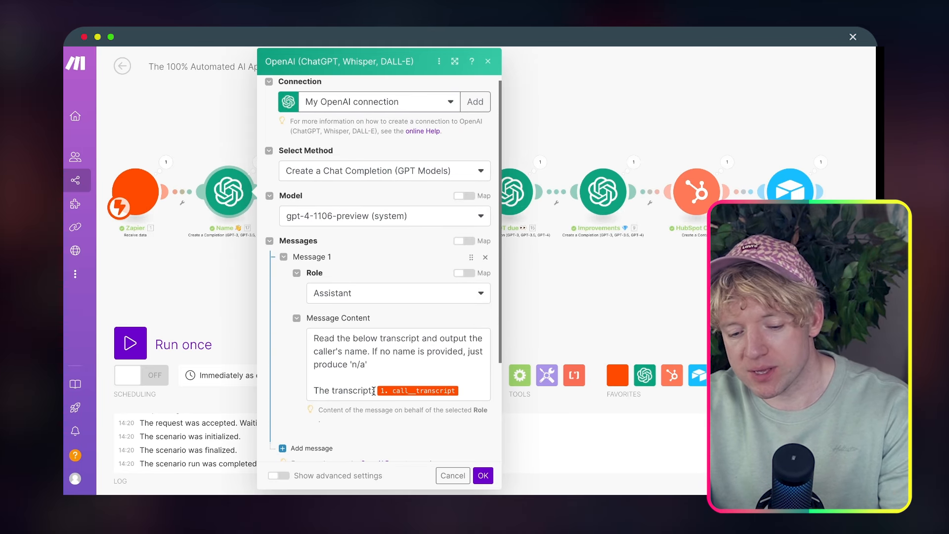
pyautogui.moveTo(374, 391); pyautogui.dragTo(312, 341)
pyautogui.hotkey('ctrl', 'c')
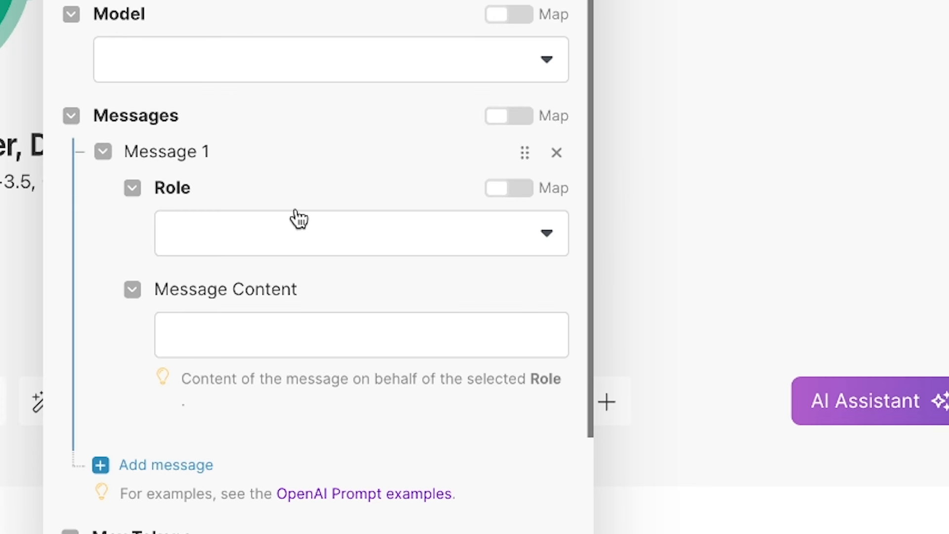
pyautogui.click(304, 327)
pyautogui.hotkey('ctrl', 'v')
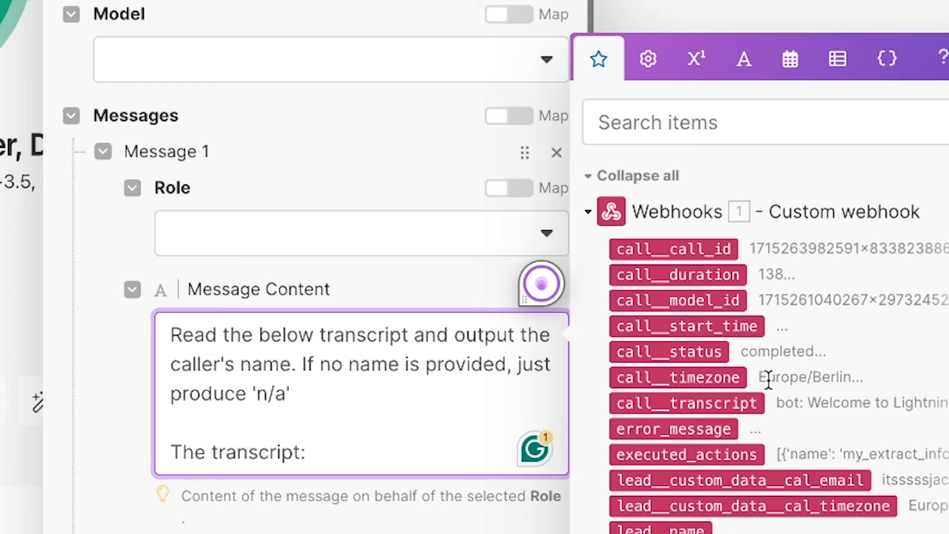
pyautogui.click(724, 402)
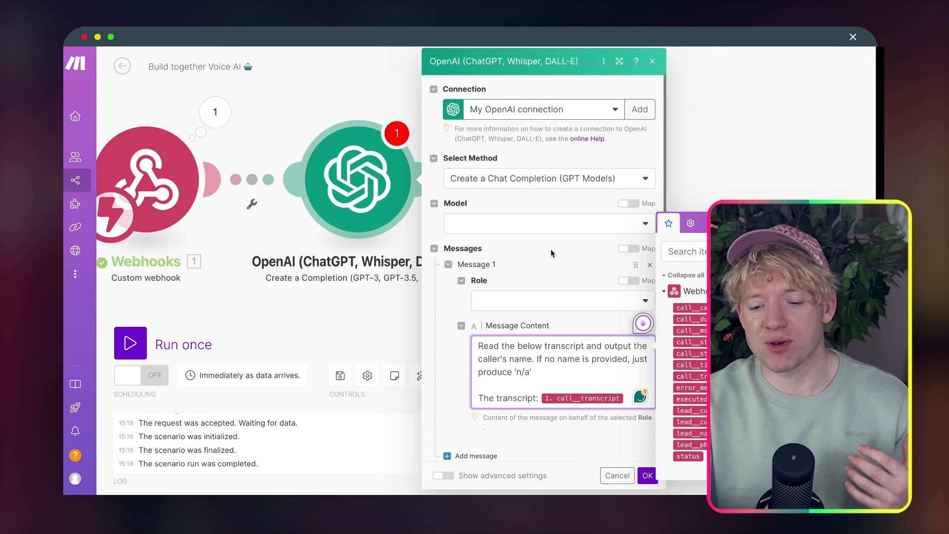
# Set the message role to User and the model to gpt-4-turbo, then save the module
pyautogui.click(316, 231)
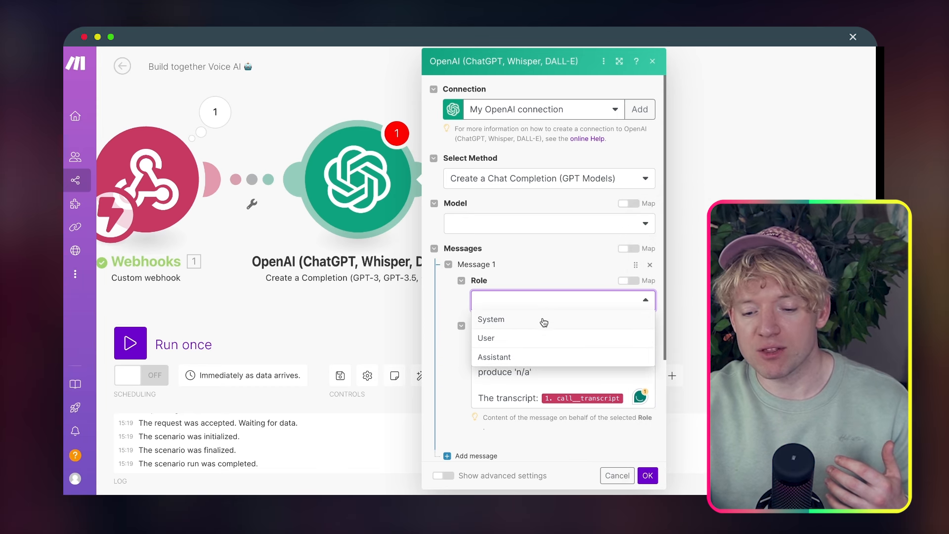
pyautogui.click(544, 338)
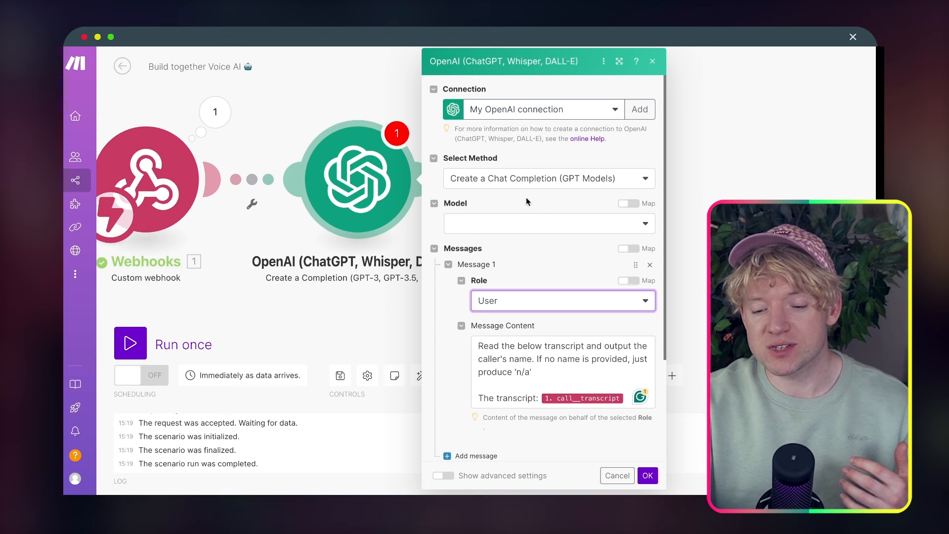
pyautogui.click(525, 223)
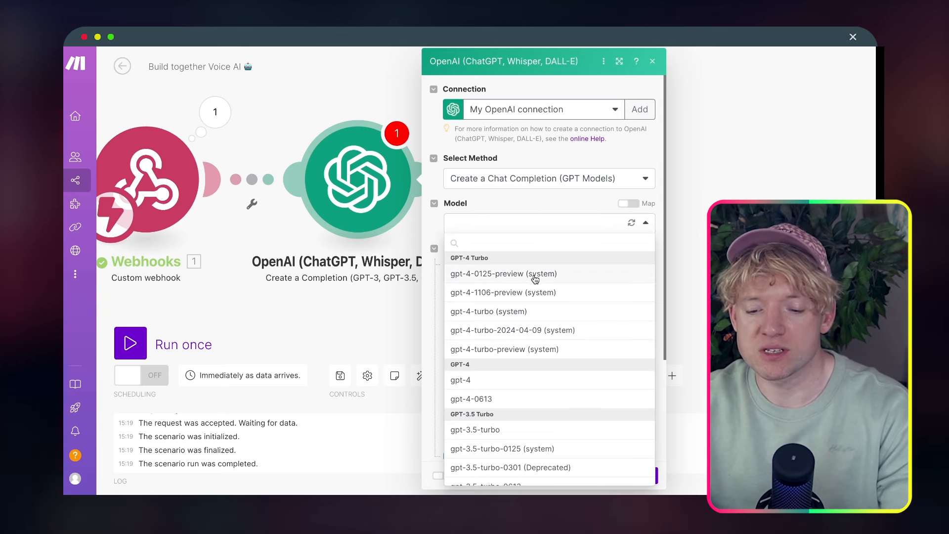
pyautogui.click(541, 313)
pyautogui.click(648, 476)
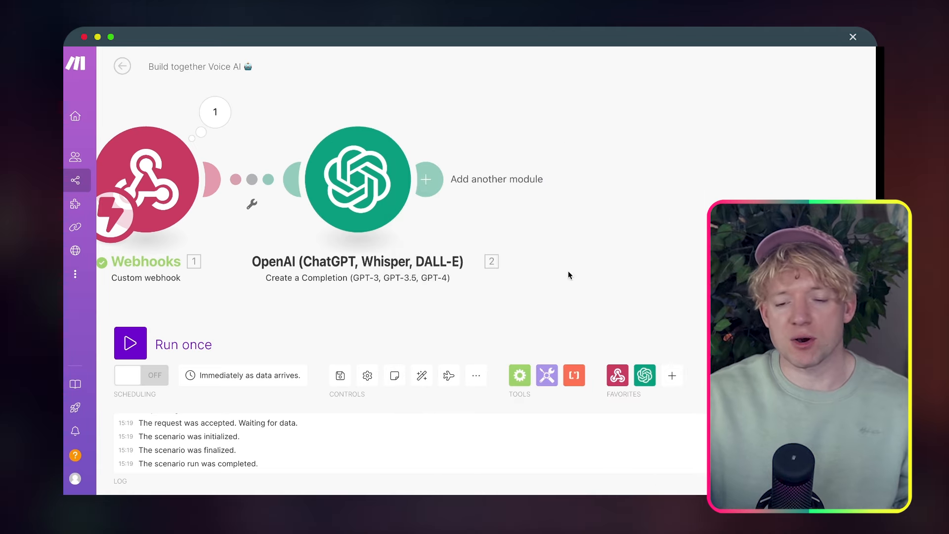
# Rename the OpenAI module to 'Name 😊'
pyautogui.moveTo(370, 185); pyautogui.dragTo(404, 185)
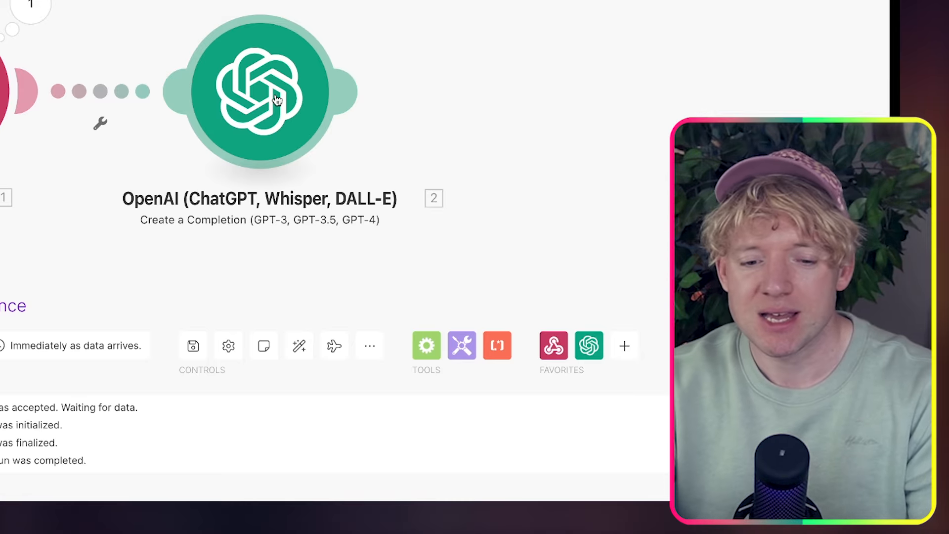
pyautogui.rightClick(277, 99)
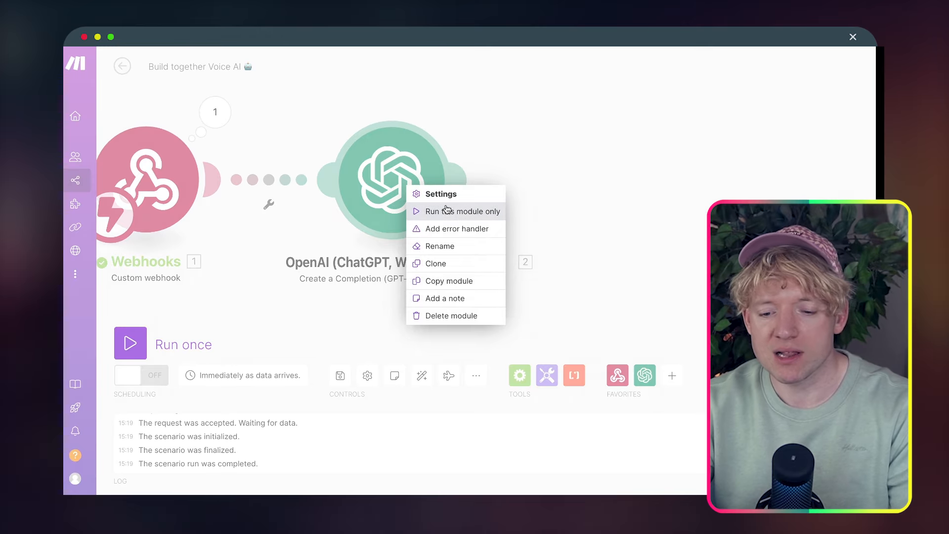
pyautogui.click(450, 248)
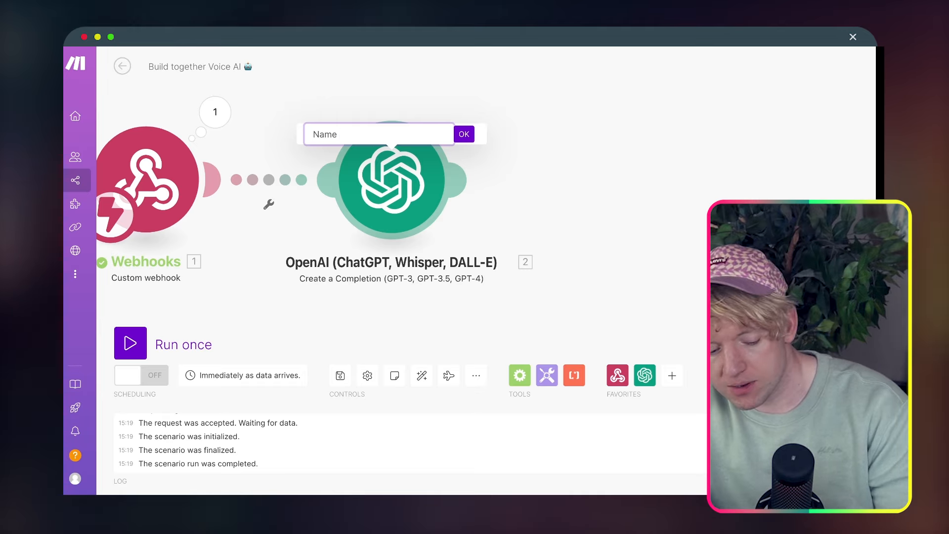
pyautogui.press('ctrl+super+space')
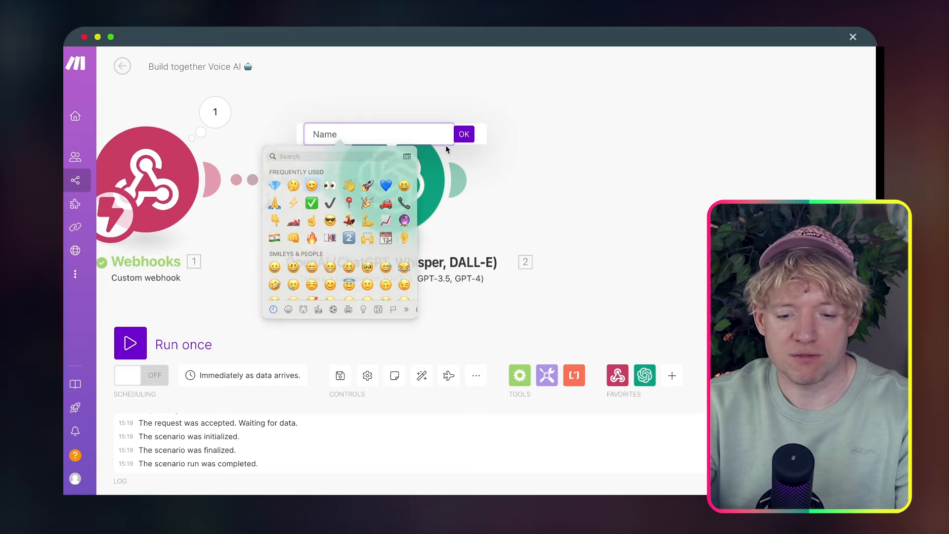
pyautogui.click(307, 193)
pyautogui.click(464, 134)
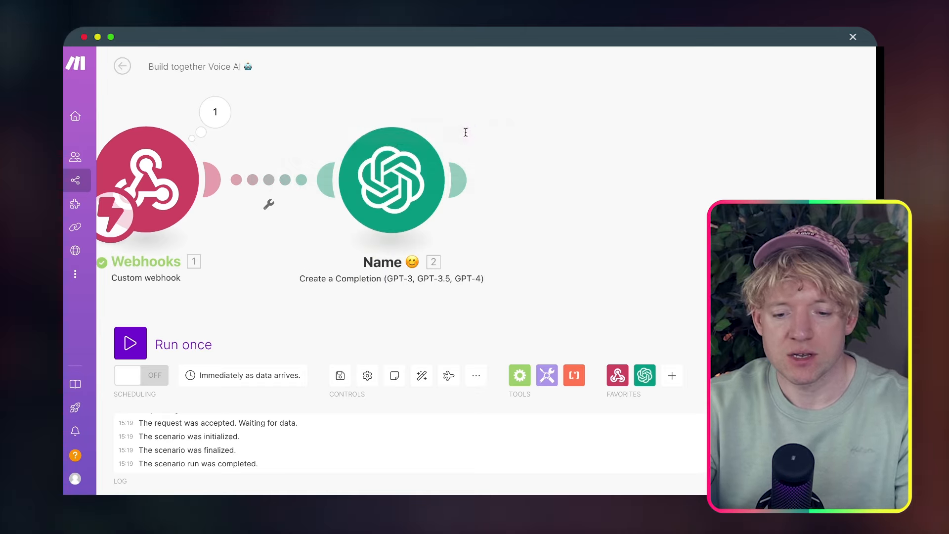
# Clone the Name module and connect the copy right after it
pyautogui.rightClick(398, 189)
pyautogui.click(425, 268)
pyautogui.moveTo(452, 254)
pyautogui.mouseDown()
pyautogui.moveTo(593, 218)
pyautogui.moveTo(603, 203)
pyautogui.mouseUp()
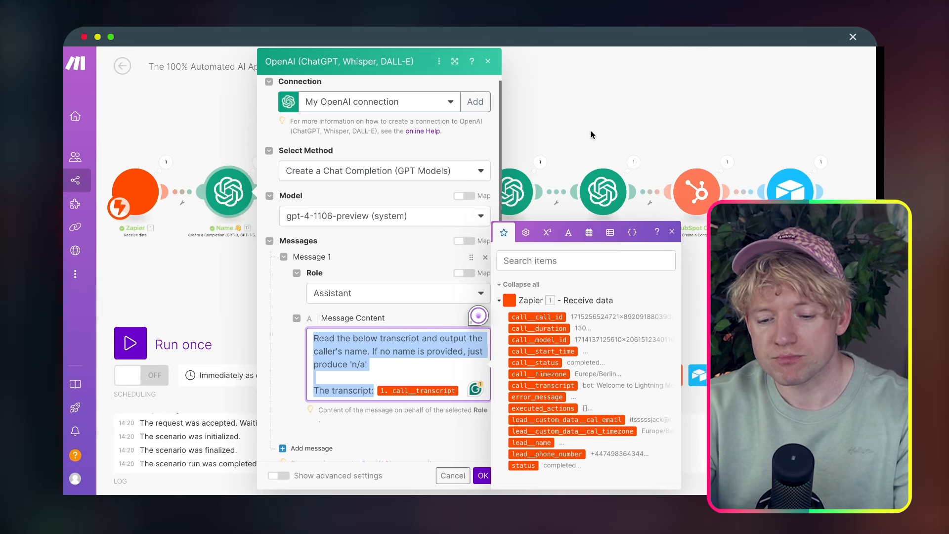
# Copy the reference Reason for calling prompt into the second Name module's Message Content, replacing its prompt
pyautogui.click(591, 132)
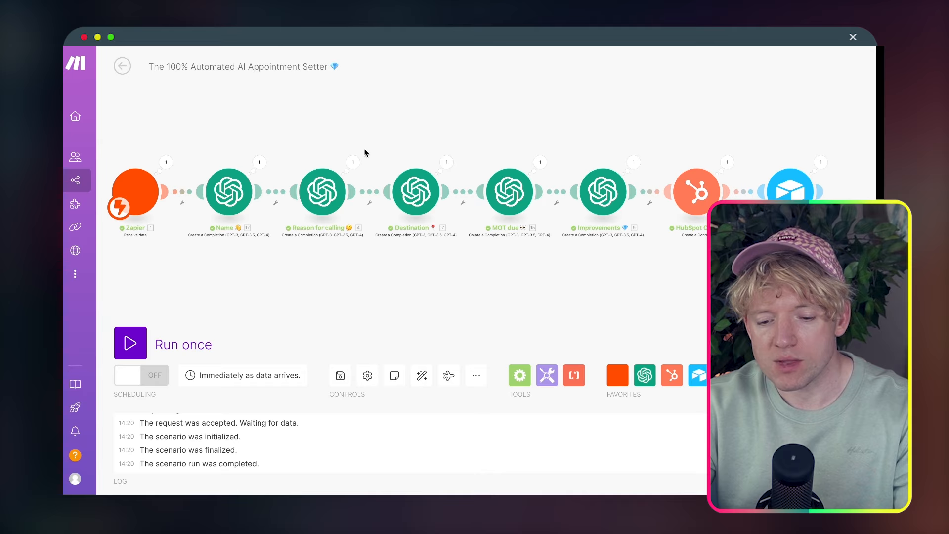
pyautogui.click(330, 193)
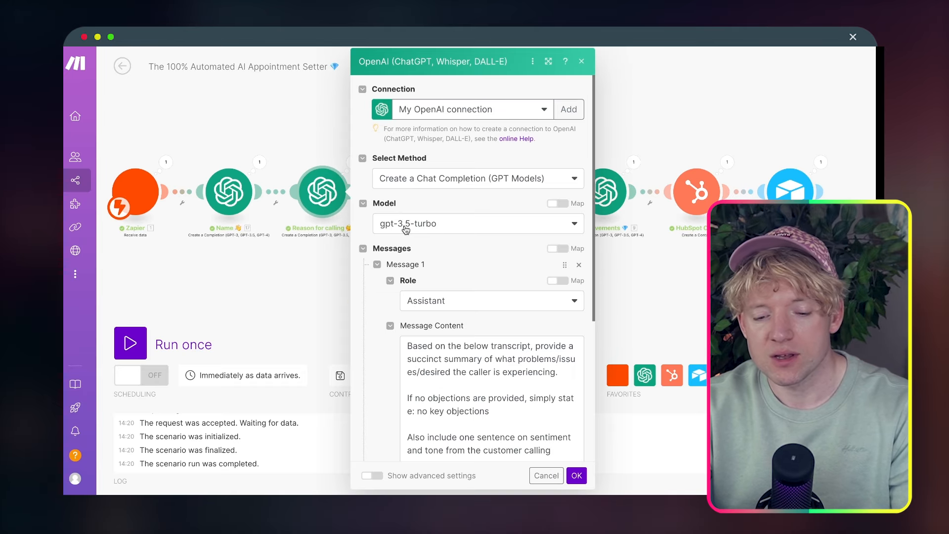
pyautogui.click(436, 355)
pyautogui.hotkey('ctrl', 'a')
pyautogui.hotkey('ctrl', 'c')
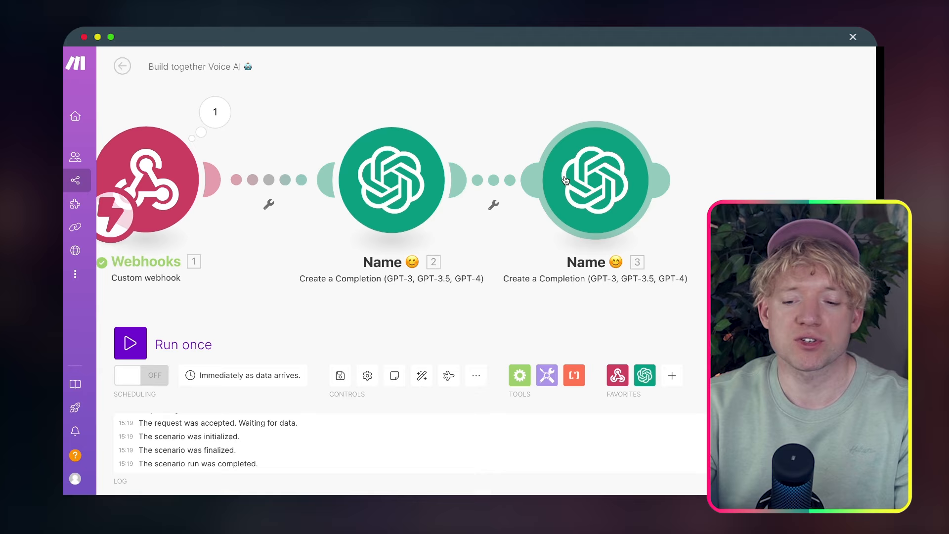
pyautogui.click(593, 188)
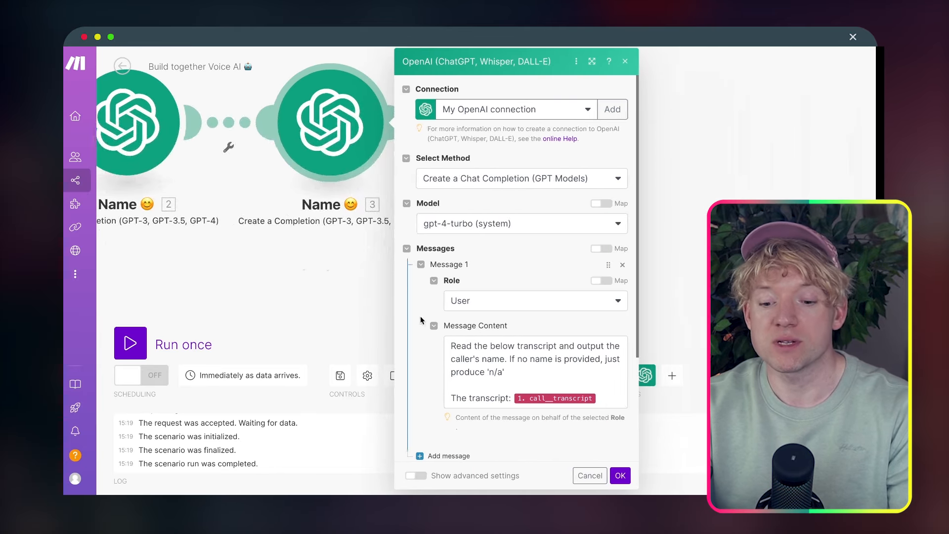
pyautogui.click(458, 346)
pyautogui.hotkey('ctrl', 'a')
pyautogui.hotkey('ctrl', 'v')
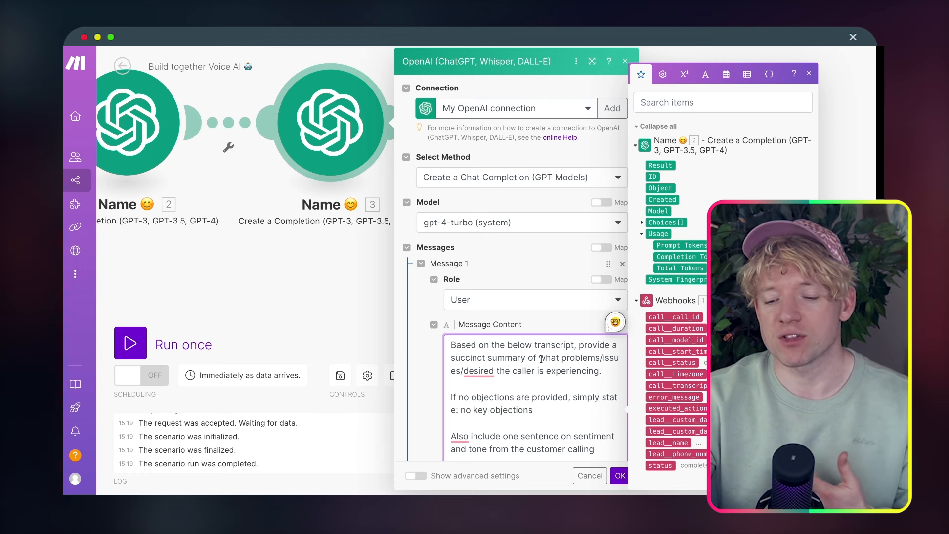
# Change the module's Max Tokens from 200 to 500 and save its settings
pyautogui.scroll(-2, 541, 360)
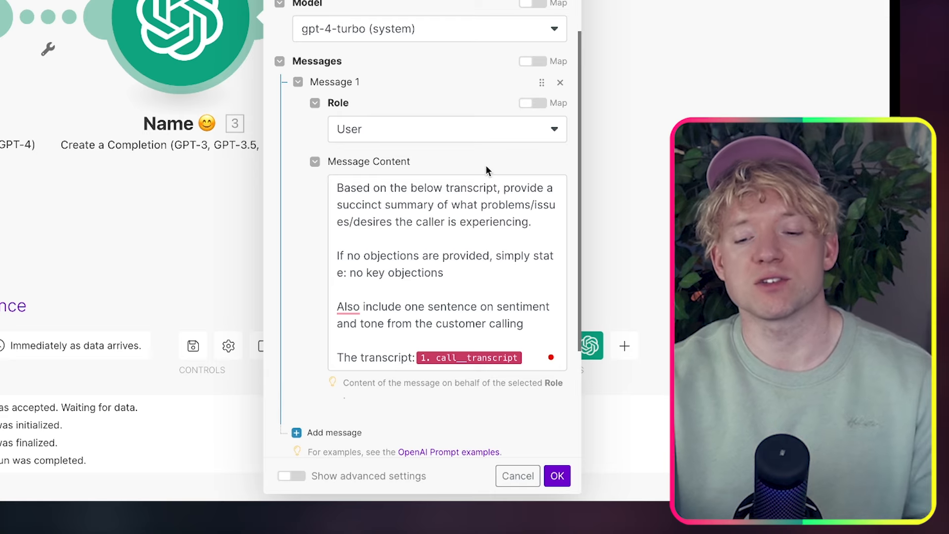
pyautogui.scroll(-1, 479, 277)
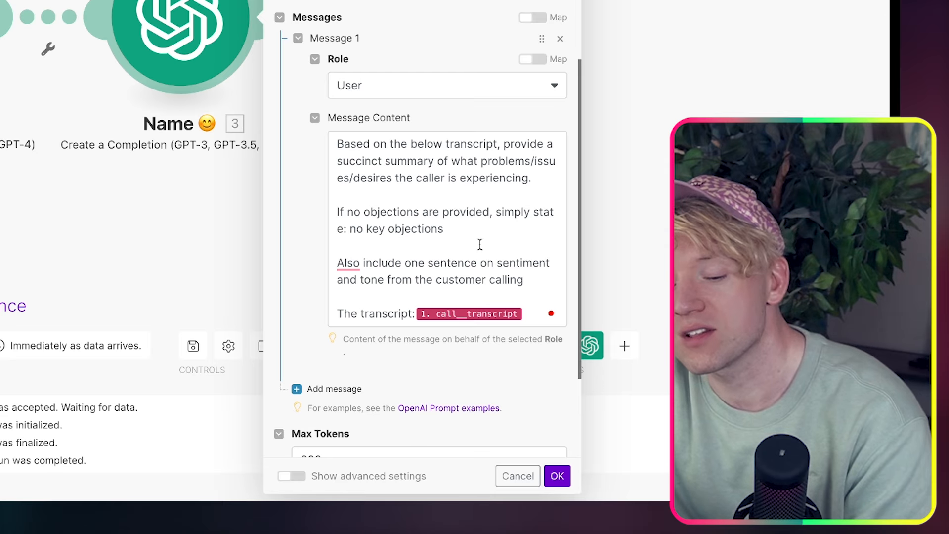
pyautogui.scroll(-1, 480, 243)
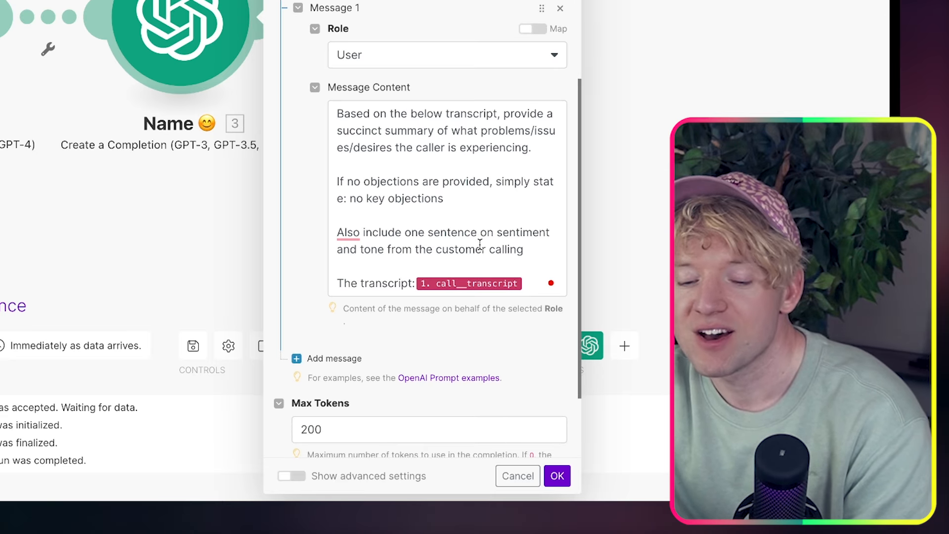
pyautogui.scroll(-2, 479, 244)
pyautogui.click(374, 358)
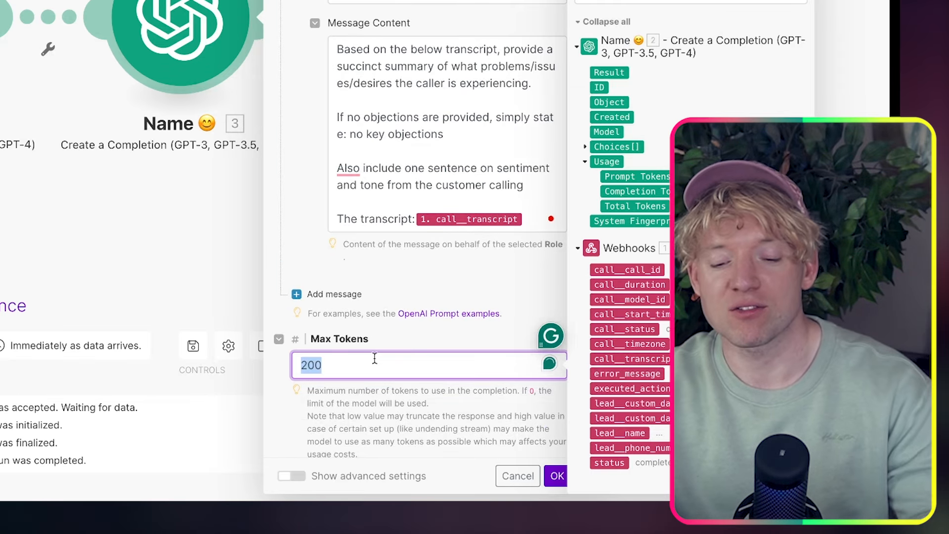
pyautogui.write('350')
pyautogui.press('BackSpace')
pyautogui.press('BackSpace')
pyautogui.press('BackSpace')
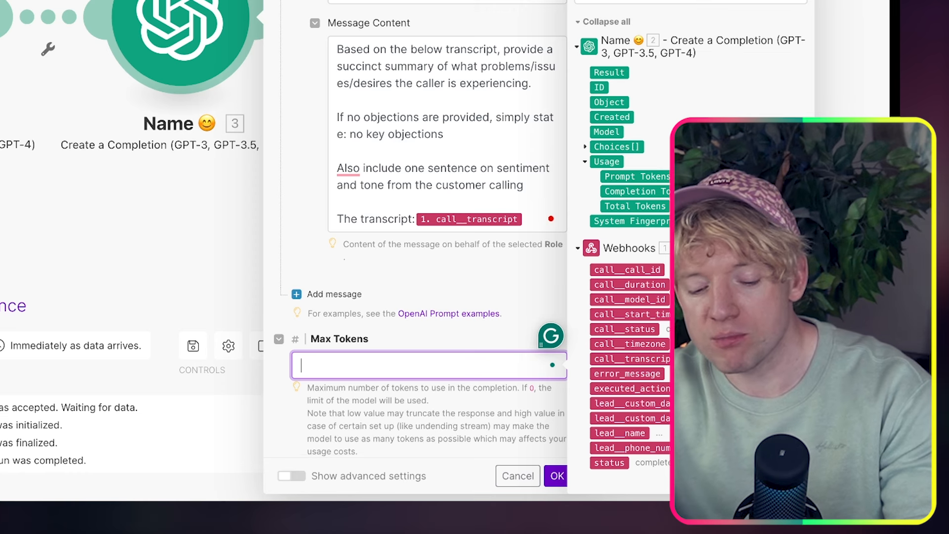
pyautogui.click(443, 257)
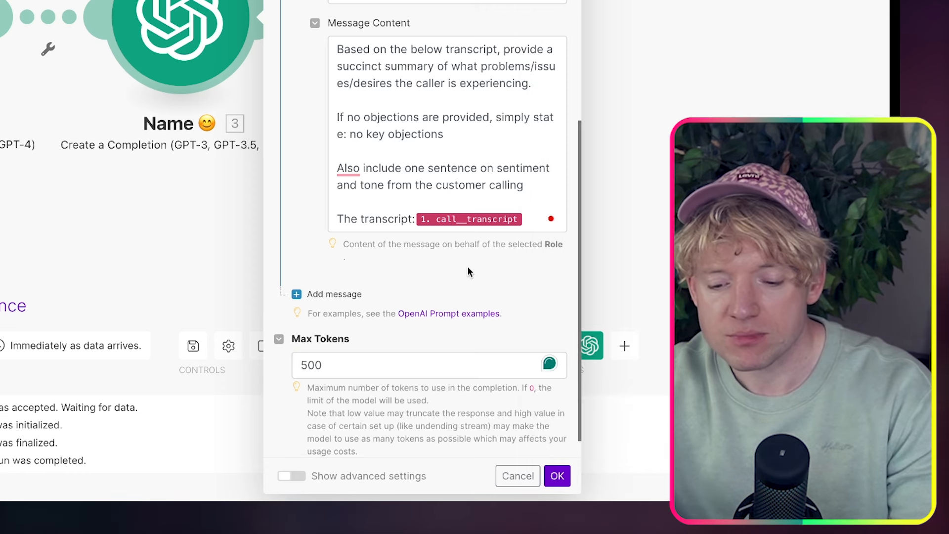
pyautogui.scroll(5, 467, 266)
pyautogui.click(620, 476)
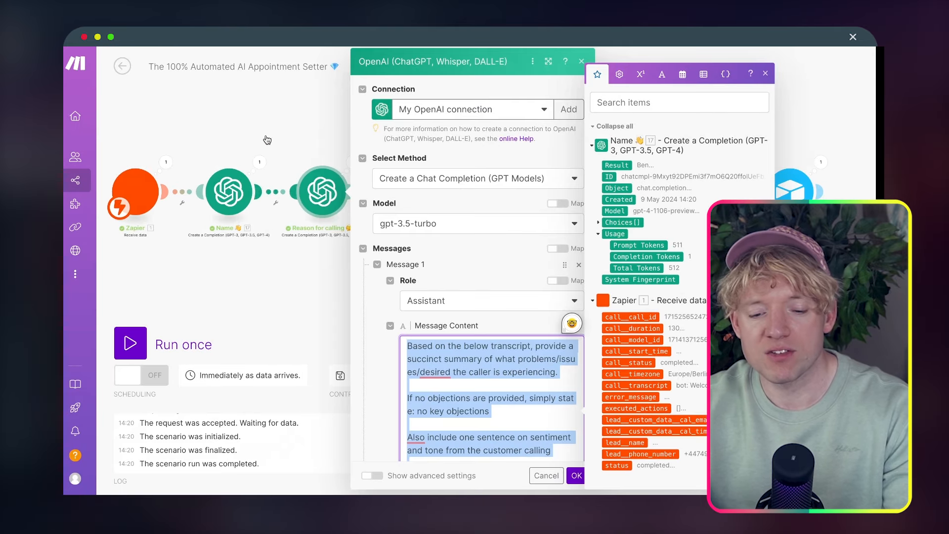
# Rename the third module to 'Reason for calling 🤔'
pyautogui.click(267, 140)
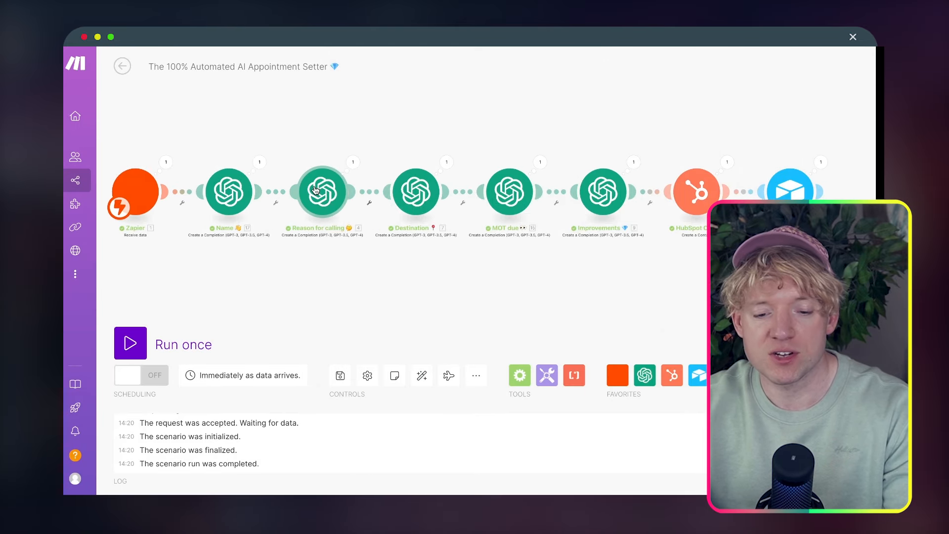
pyautogui.rightClick(327, 204)
pyautogui.click(358, 266)
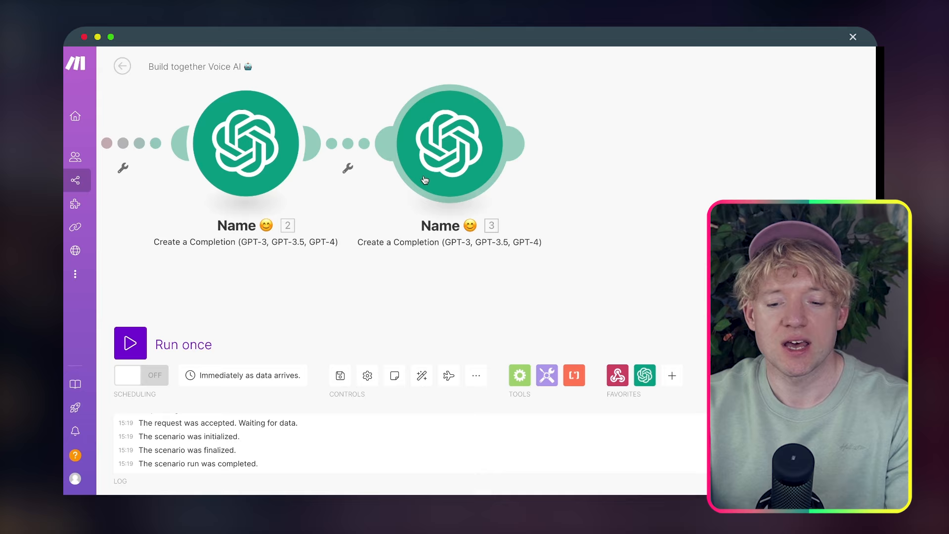
pyautogui.rightClick(439, 158)
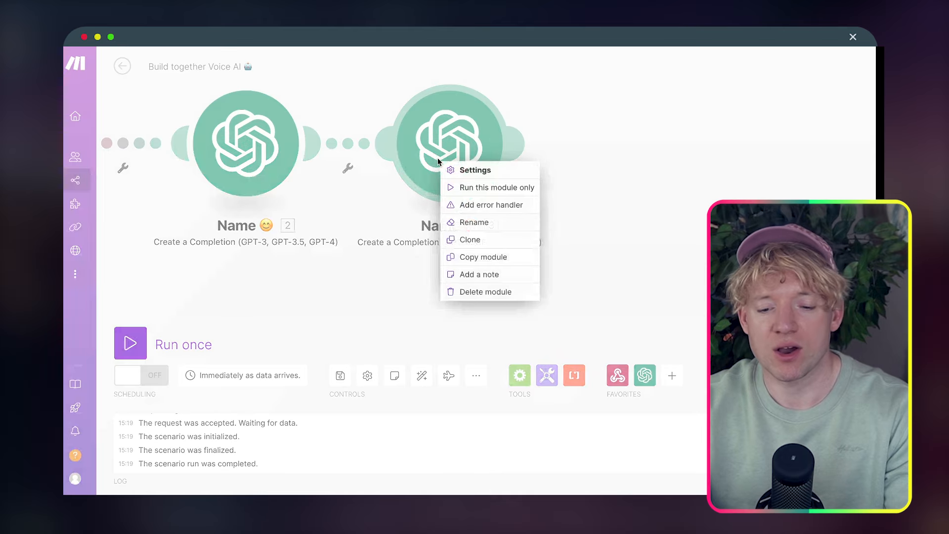
pyautogui.click(486, 221)
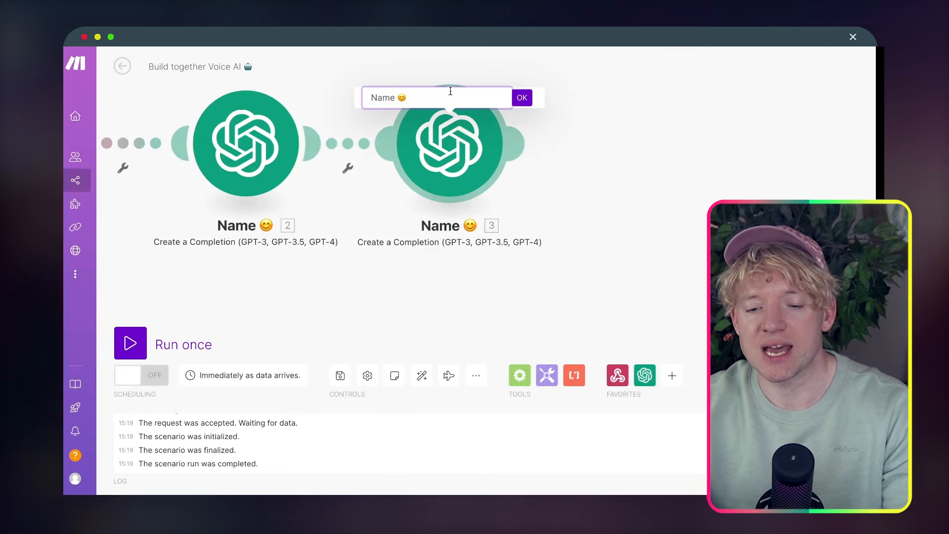
pyautogui.tripleClick(390, 98)
pyautogui.write('Reason for calling 🤔')
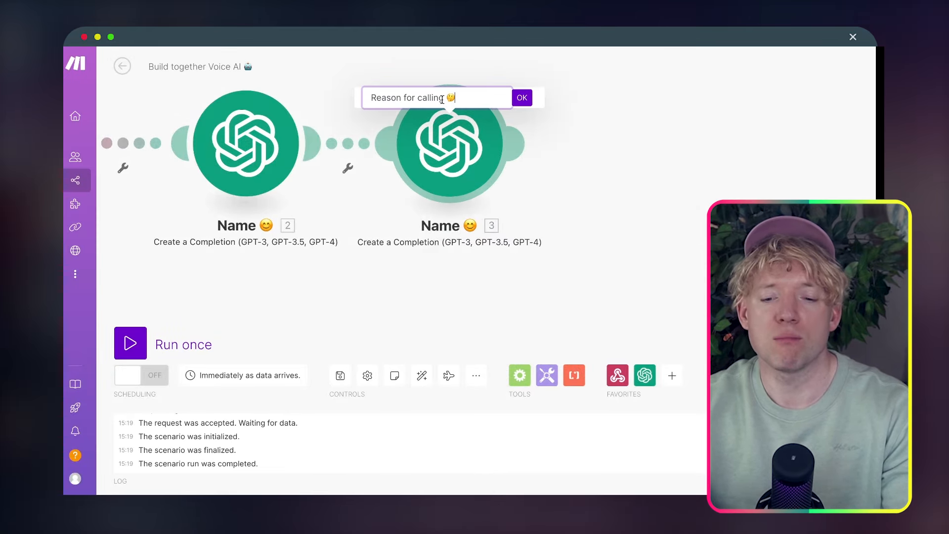
pyautogui.click(522, 97)
# Clone the Reason for calling module and place the copy right after it
pyautogui.rightClick(472, 152)
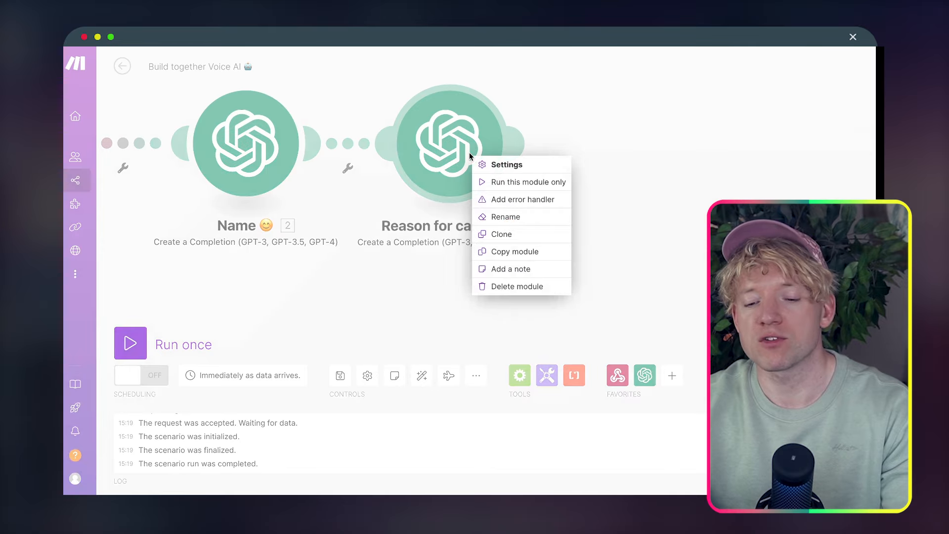
pyautogui.click(509, 234)
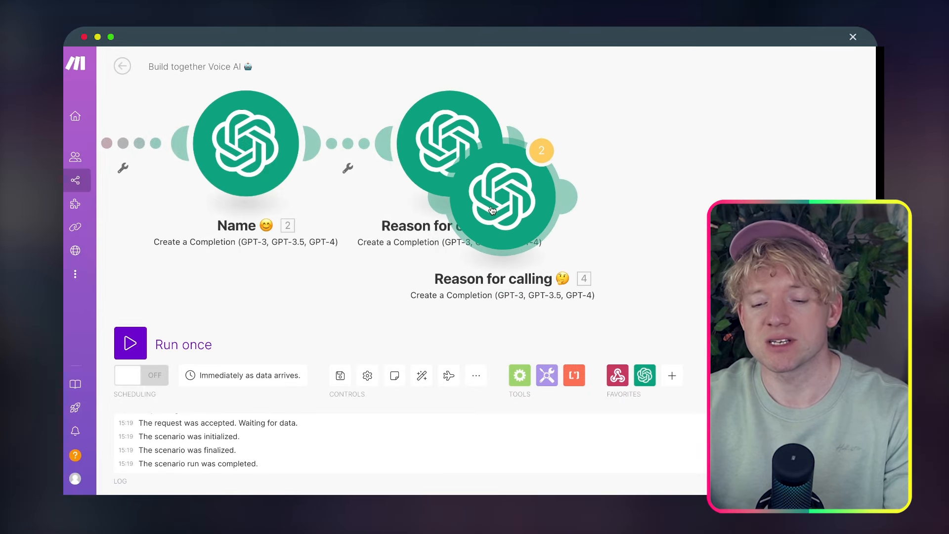
pyautogui.moveTo(528, 208); pyautogui.dragTo(662, 157)
pyautogui.moveTo(757, 182); pyautogui.dragTo(517, 193)
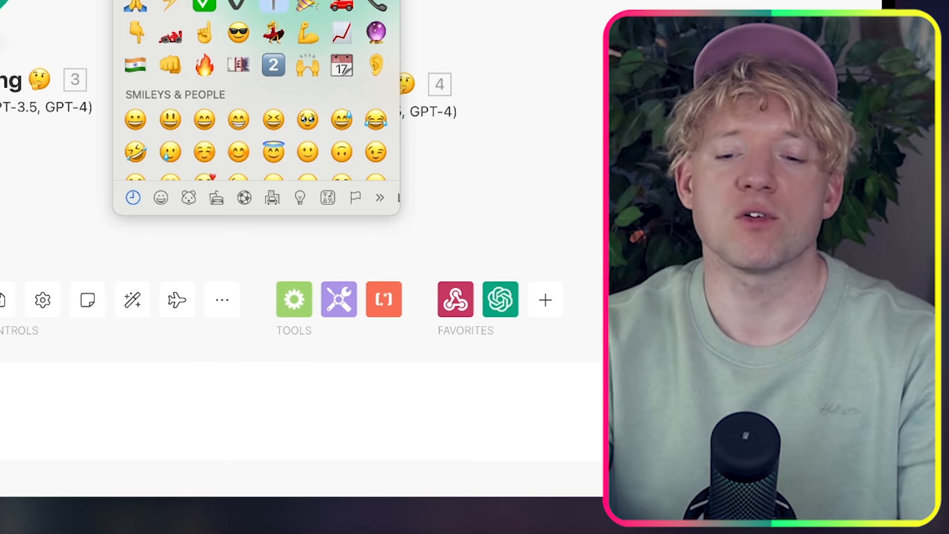
pyautogui.press('Escape')
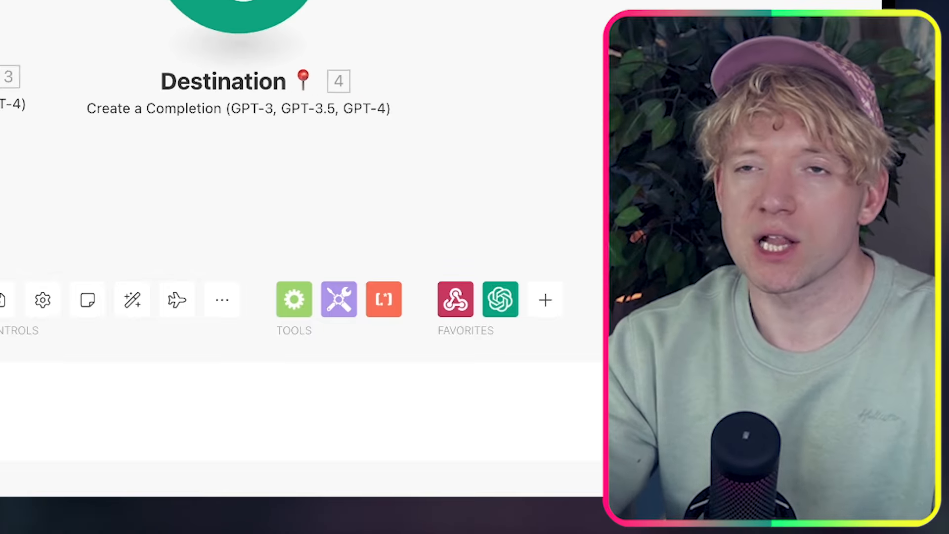
pyautogui.moveTo(771, 198); pyautogui.dragTo(632, 170)
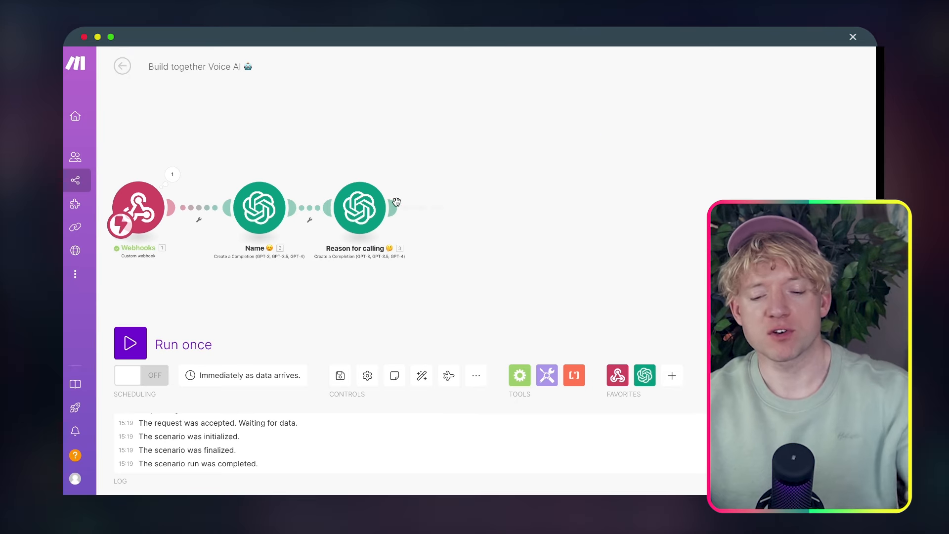
# Clone Reason for calling again onto the end of the chain and open the copy's settings
pyautogui.rightClick(366, 203)
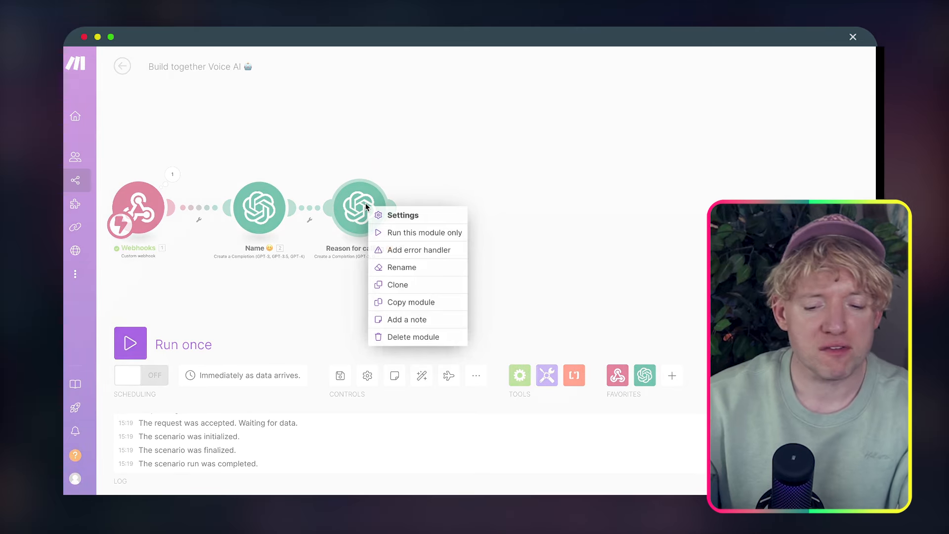
pyautogui.click(419, 284)
pyautogui.moveTo(446, 232); pyautogui.dragTo(464, 212)
pyautogui.rightClick(464, 213)
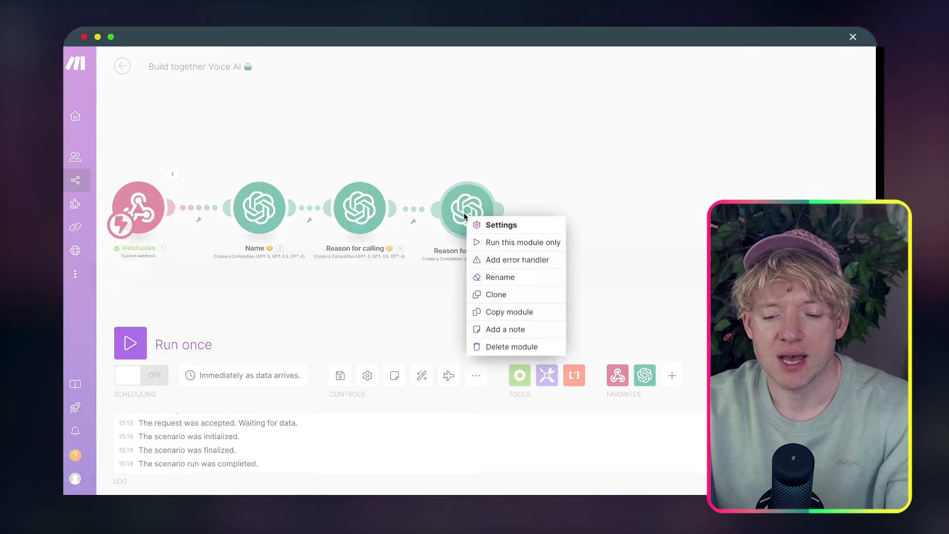
pyautogui.click(507, 275)
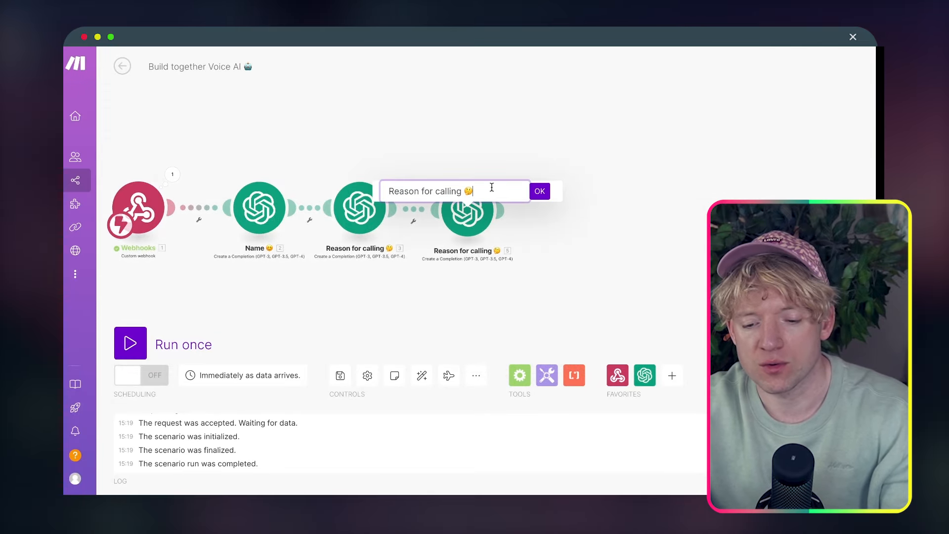
pyautogui.moveTo(492, 188); pyautogui.dragTo(365, 192)
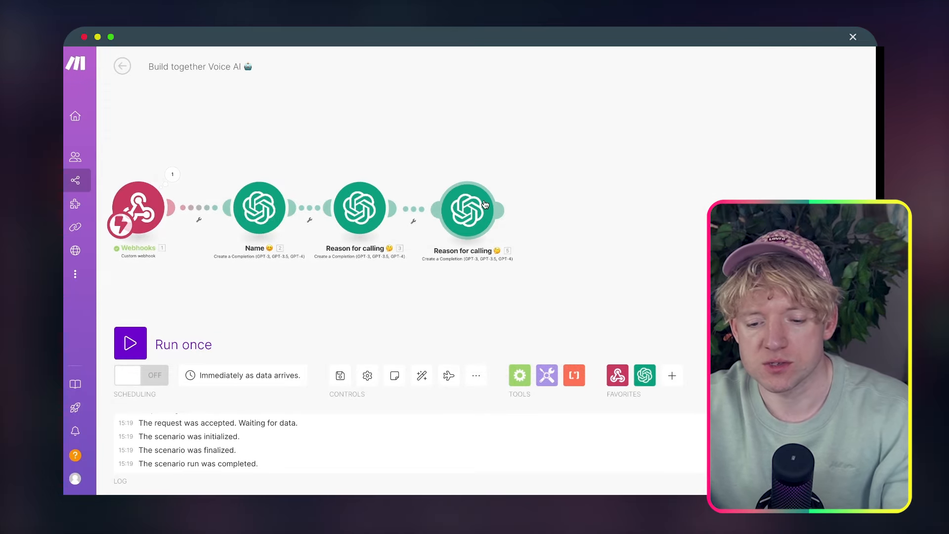
pyautogui.click(460, 203)
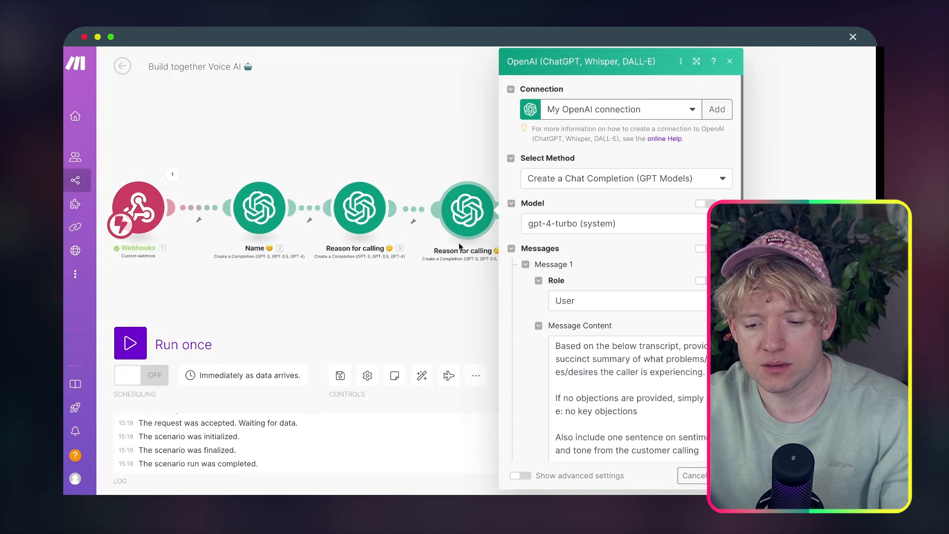
pyautogui.rightClick(468, 222)
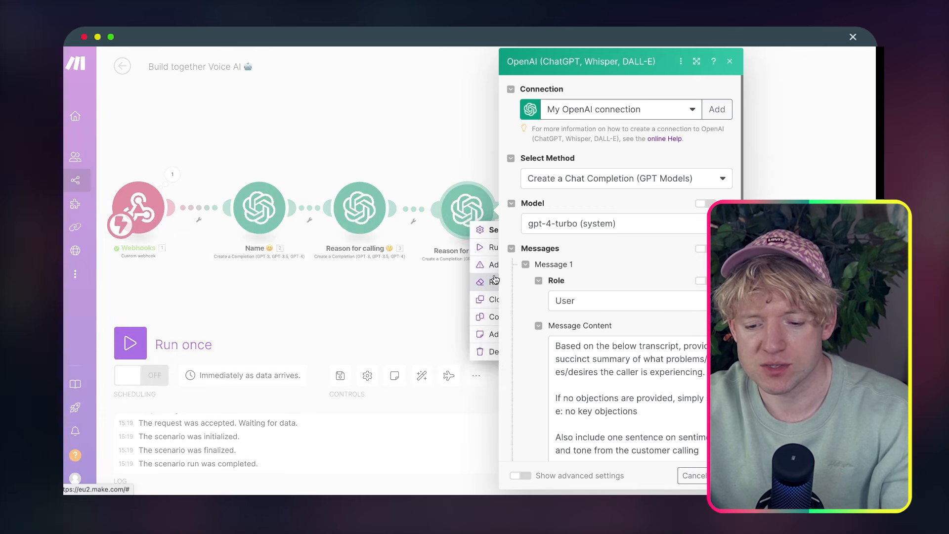
# Rename the cloned fourth module to 'MOT Status 🚗' with the car emoji
pyautogui.click(455, 303)
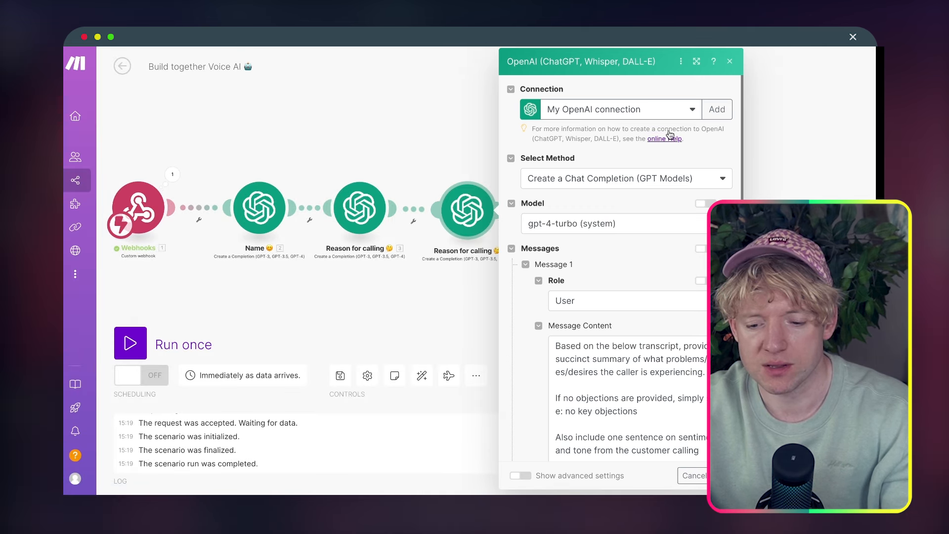
pyautogui.click(729, 61)
pyautogui.rightClick(464, 212)
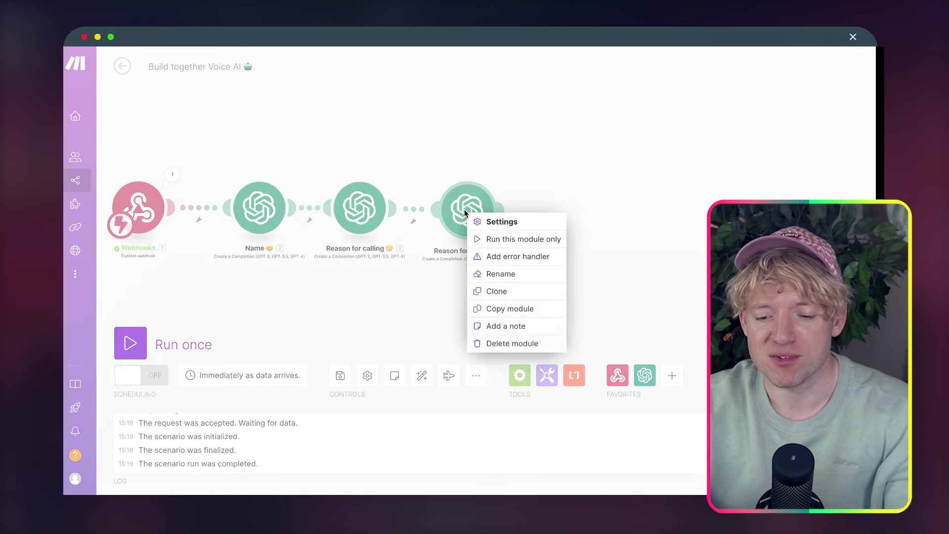
pyautogui.click(505, 271)
pyautogui.hotkey('ctrl', 'a')
pyautogui.write('M')
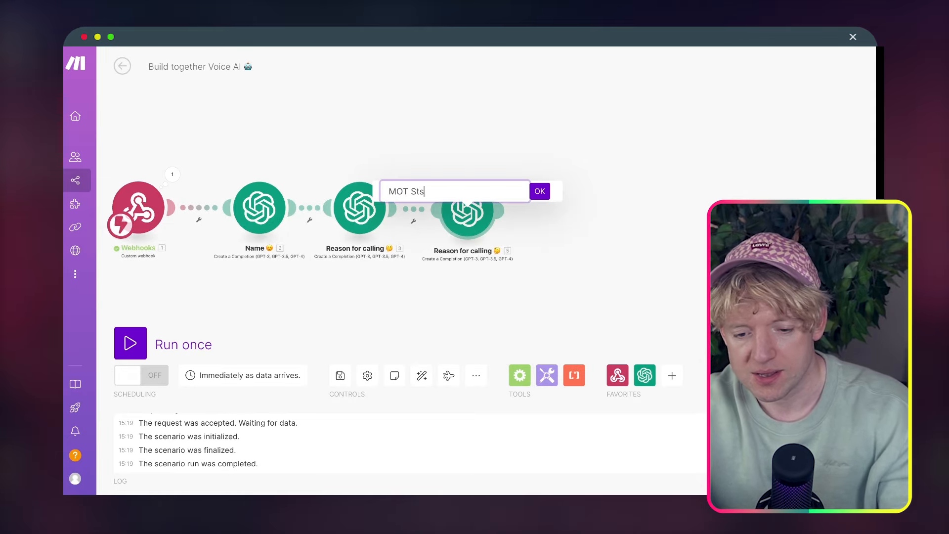
pyautogui.write('OT Statu')
pyautogui.press('BackSpace')
pyautogui.write('tus')
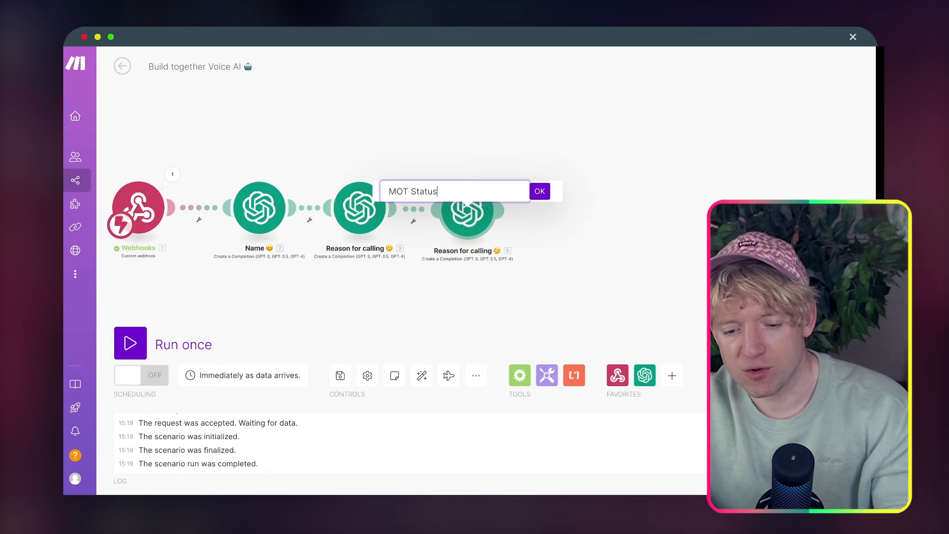
pyautogui.press('ctrl+super+space')
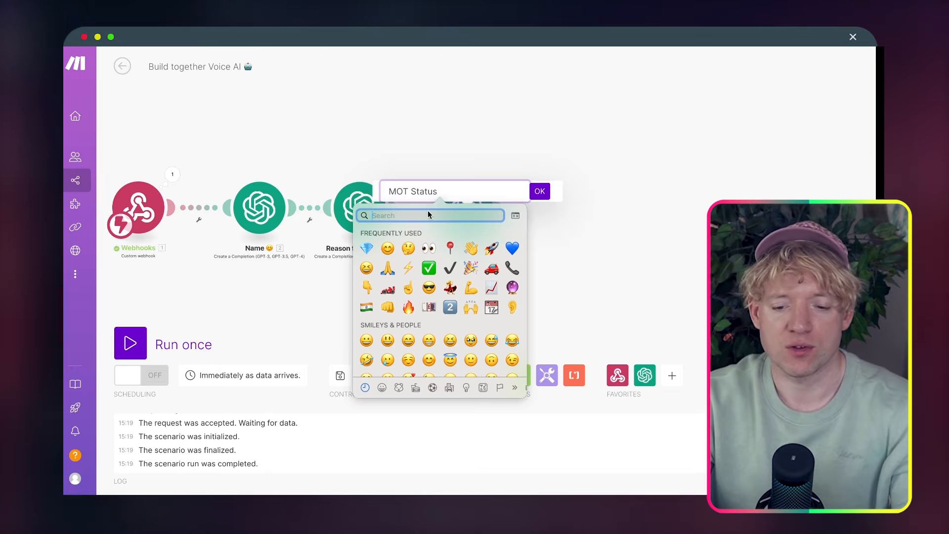
pyautogui.write('car')
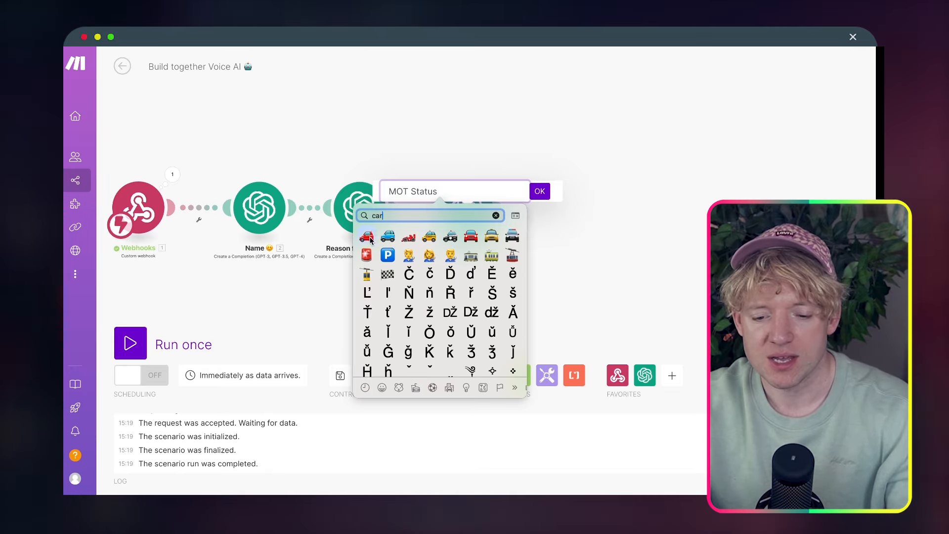
pyautogui.click(367, 237)
pyautogui.click(540, 191)
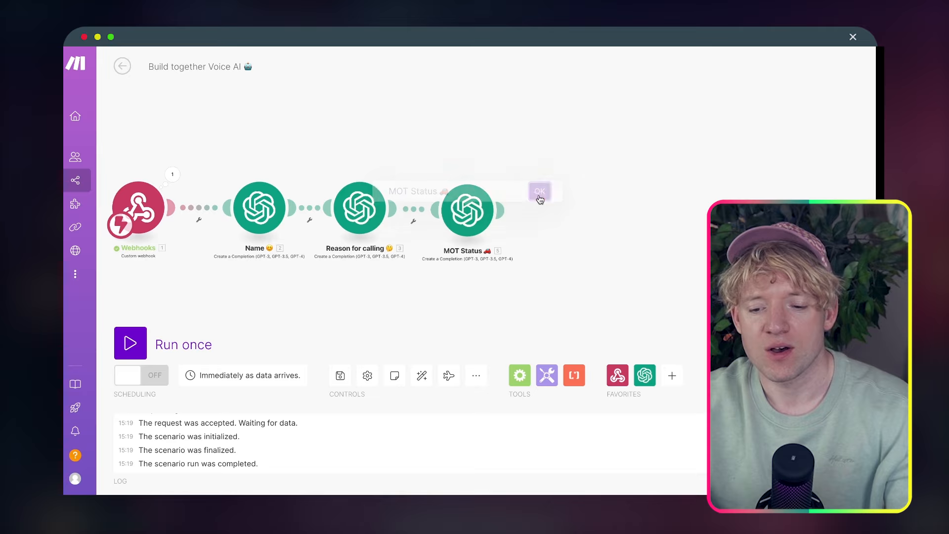
# Replace the MOT Status prompt with one labelling transcripts 'MOT date unknown' or 'MOT Booked', then save
pyautogui.click(474, 236)
pyautogui.tripleClick(617, 356)
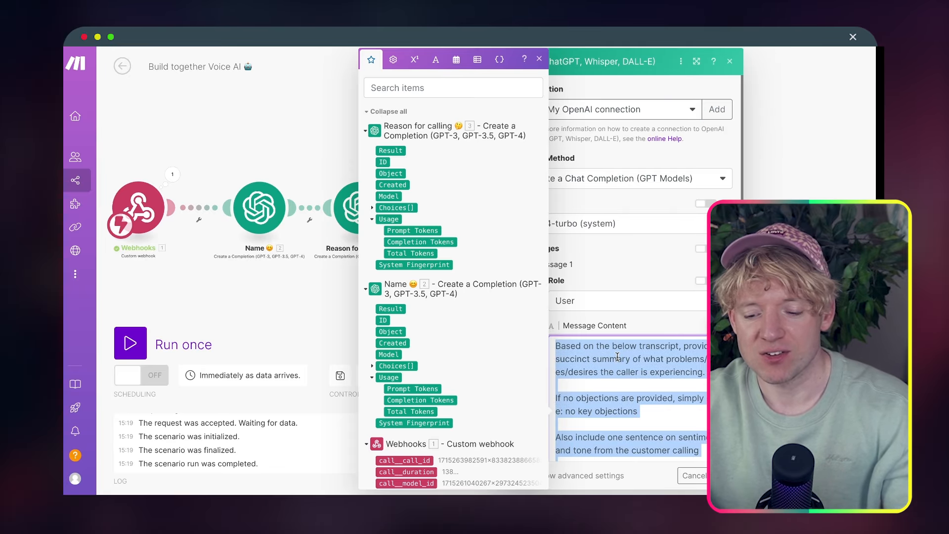
pyautogui.press('super+v')
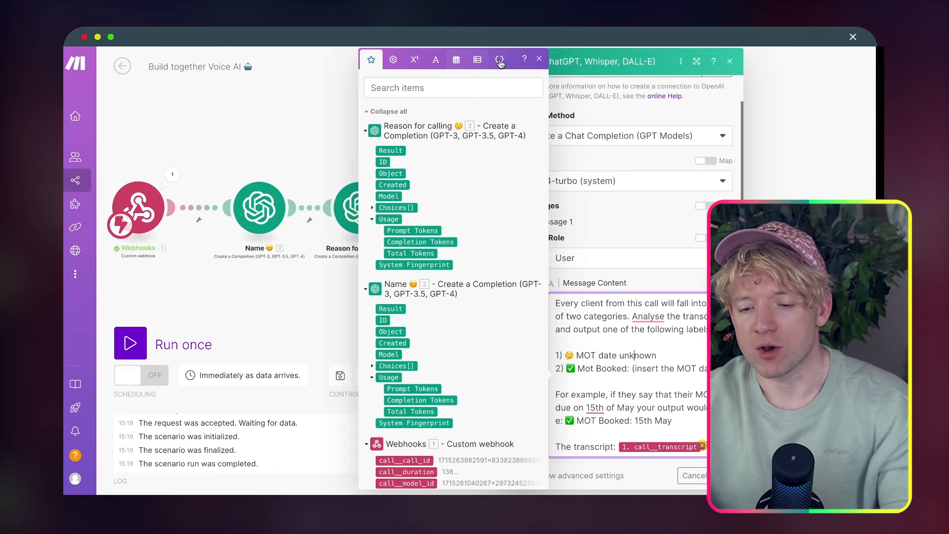
pyautogui.click(539, 59)
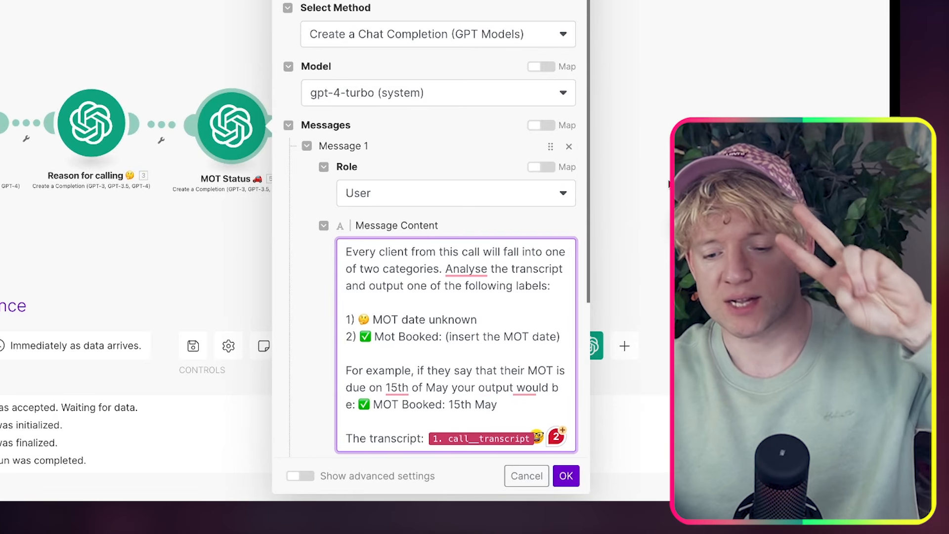
pyautogui.scroll(-2, 525, 283)
pyautogui.scroll(-1, 526, 284)
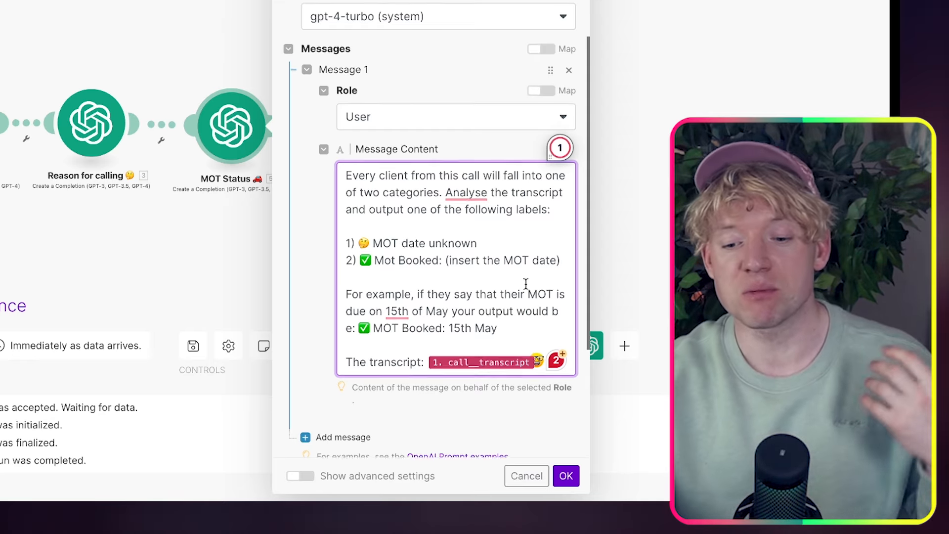
pyautogui.scroll(-1, 525, 284)
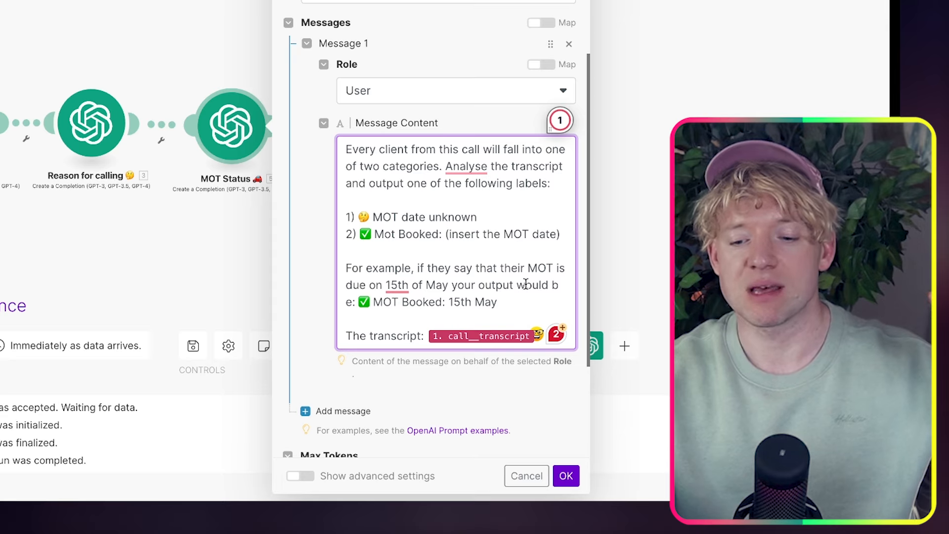
pyautogui.scroll(-1, 525, 283)
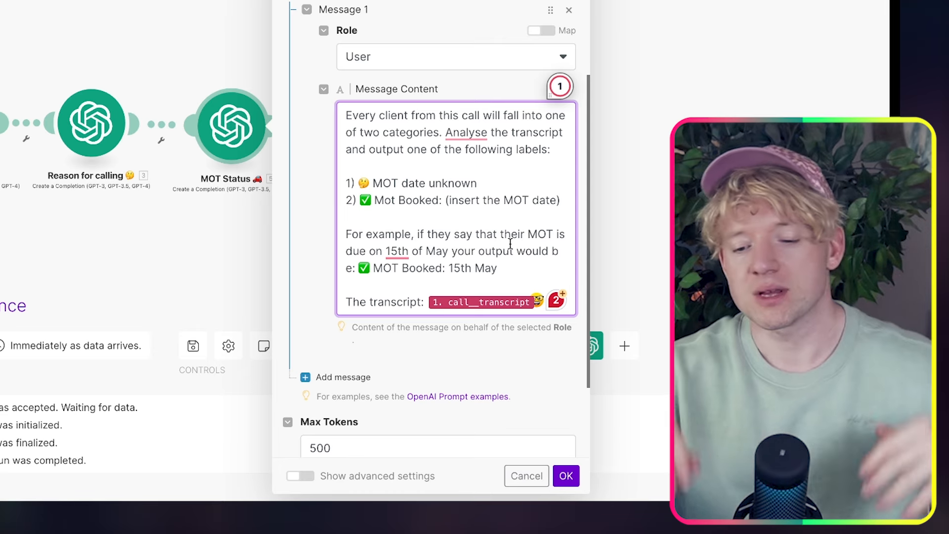
pyautogui.scroll(-1, 510, 243)
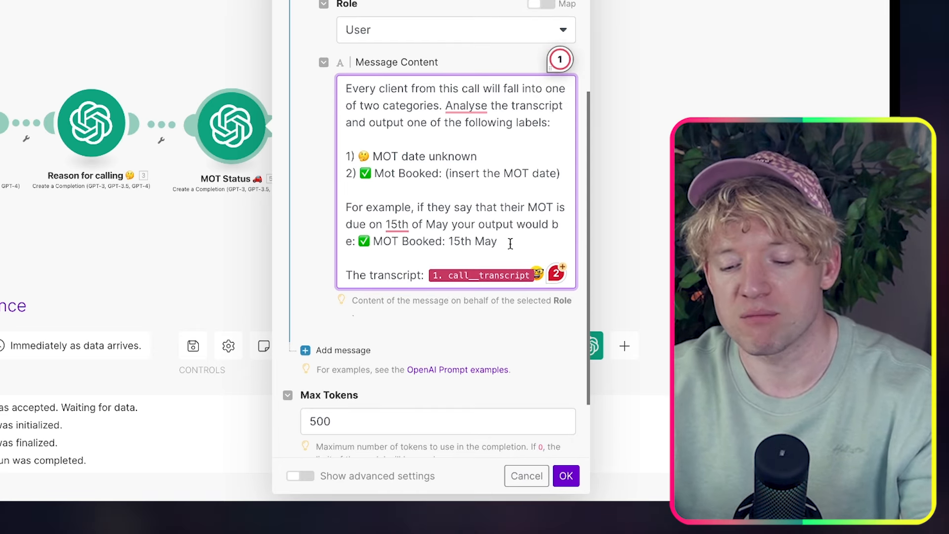
pyautogui.moveTo(502, 276)
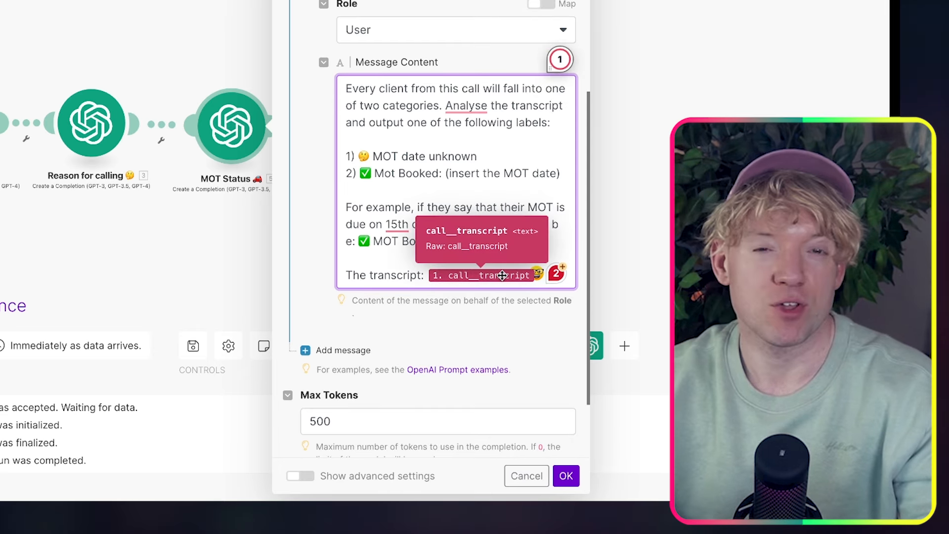
pyautogui.click(565, 475)
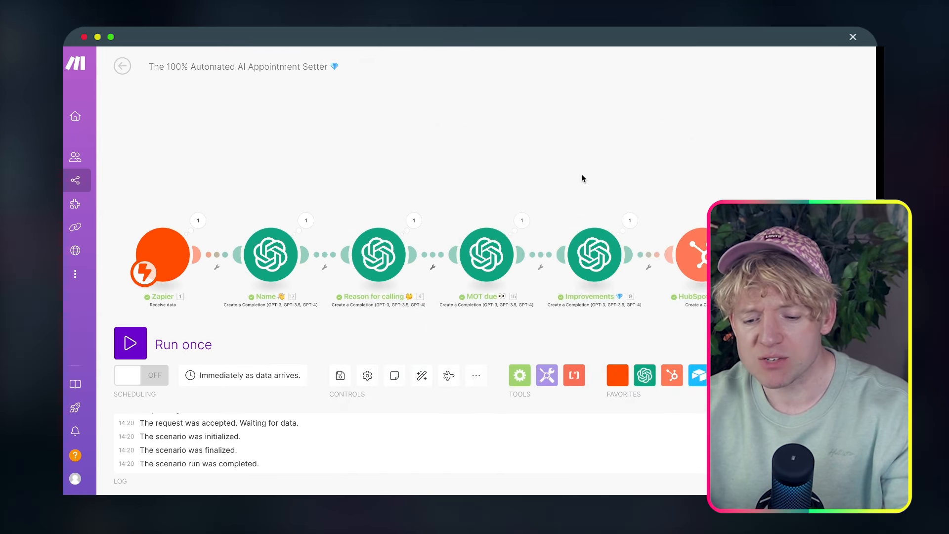
# Copy the reference Improvements prompt from the finished scenario, then close that module
pyautogui.moveTo(583, 178); pyautogui.dragTo(392, 144)
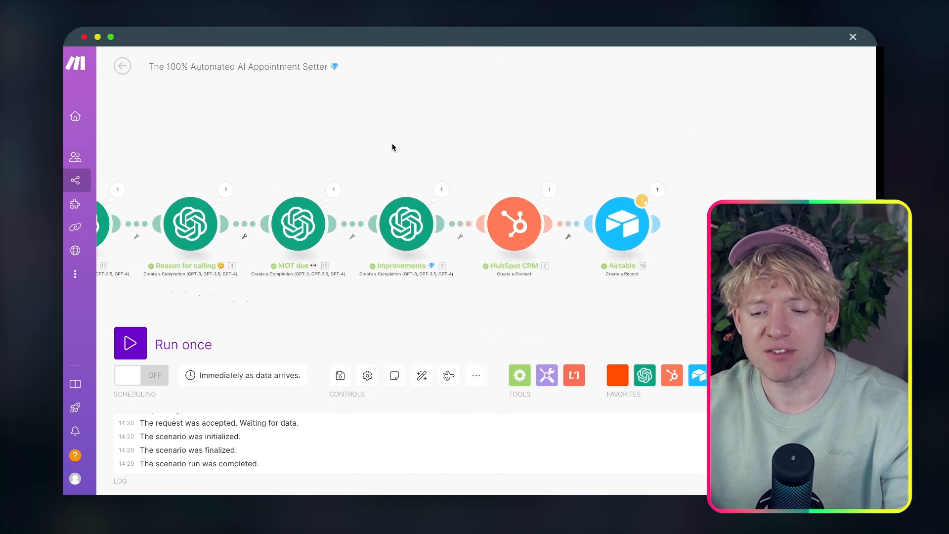
pyautogui.click(410, 221)
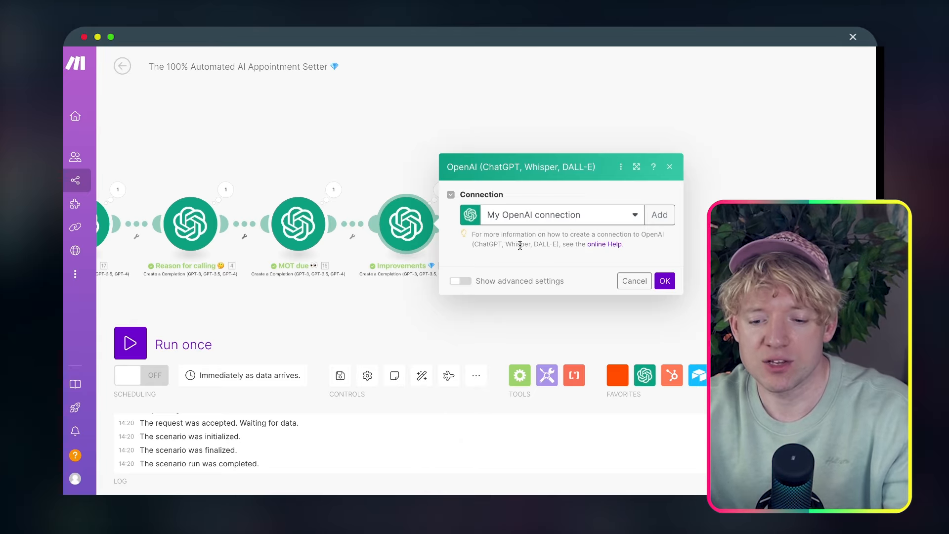
pyautogui.click(546, 346)
pyautogui.hotkey('ctrl', 'a')
pyautogui.hotkey('ctrl', 'c')
pyautogui.click(251, 103)
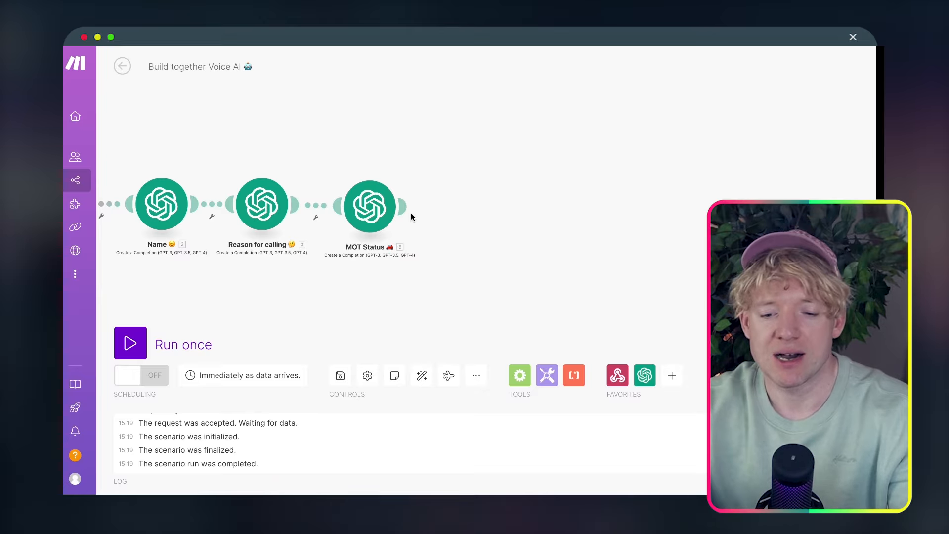
# Clone the MOT Status module and place the copy at the end of the chain
pyautogui.moveTo(402, 208)
pyautogui.rightClick(370, 212)
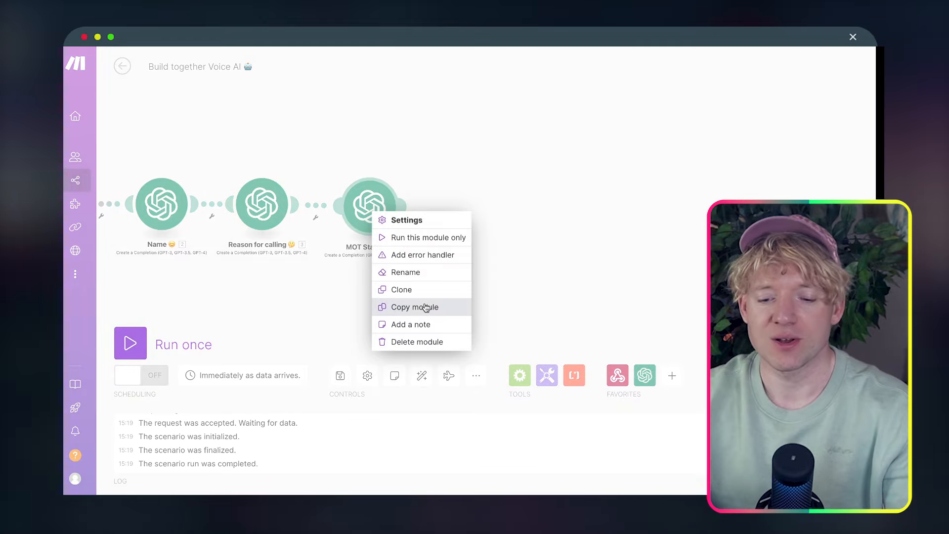
pyautogui.click(420, 289)
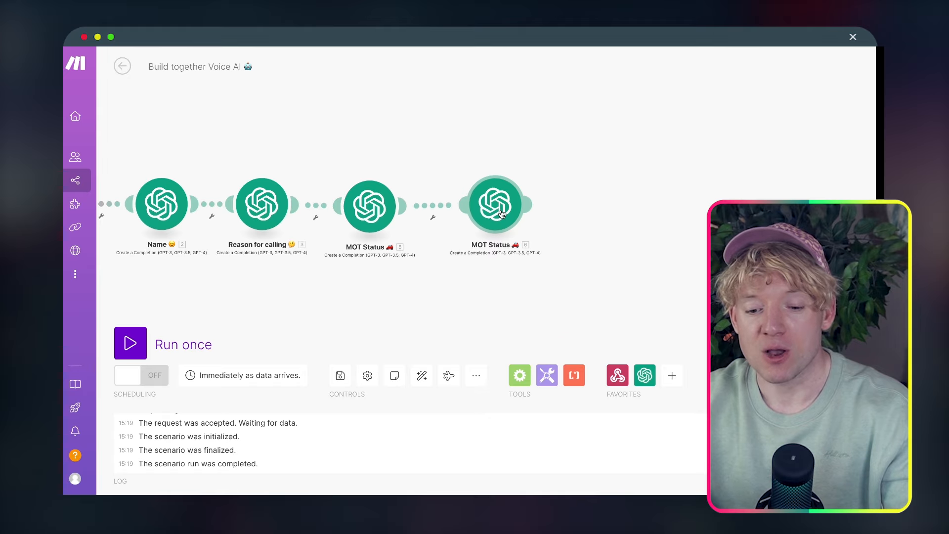
pyautogui.click(489, 208)
# Rename the copy to 'Improvements 💎' with the gem emoji
pyautogui.rightClick(494, 212)
pyautogui.click(531, 277)
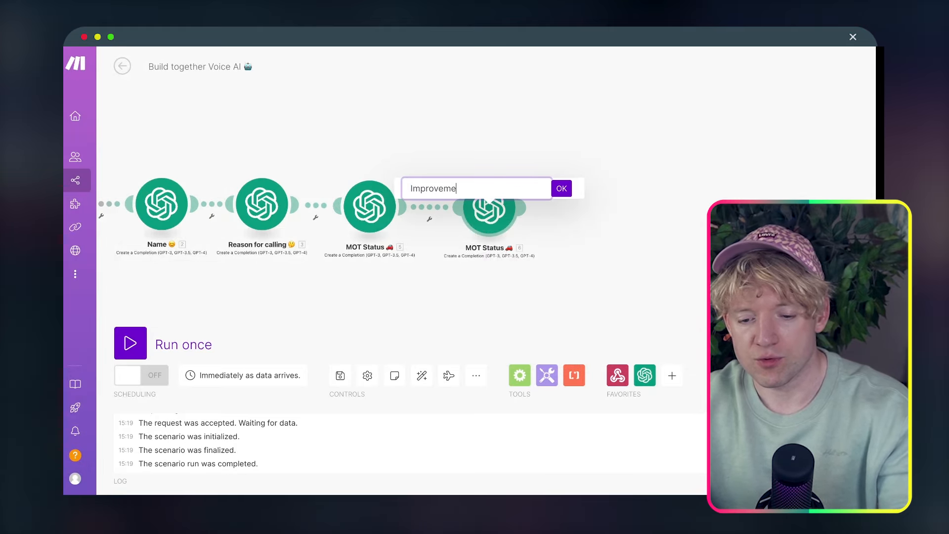
pyautogui.press('ctrl+super+space')
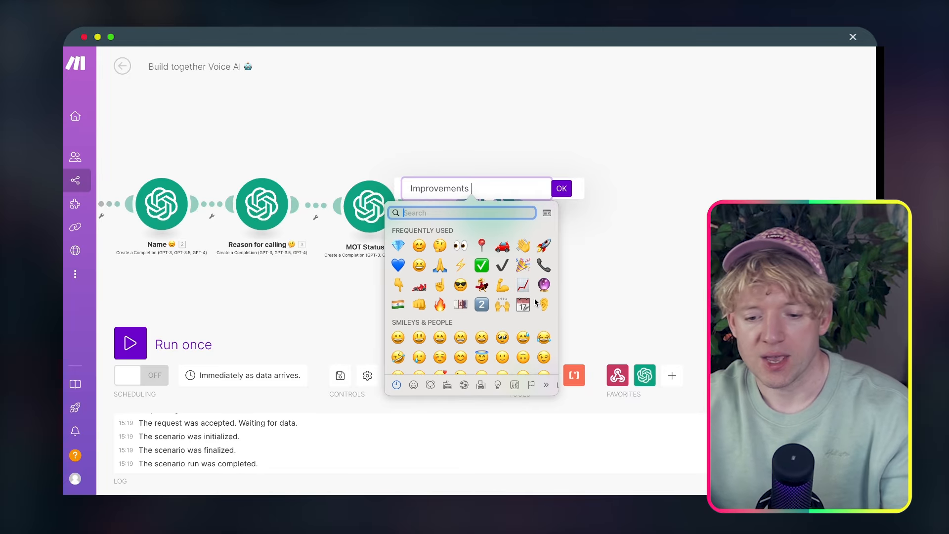
pyautogui.click(400, 246)
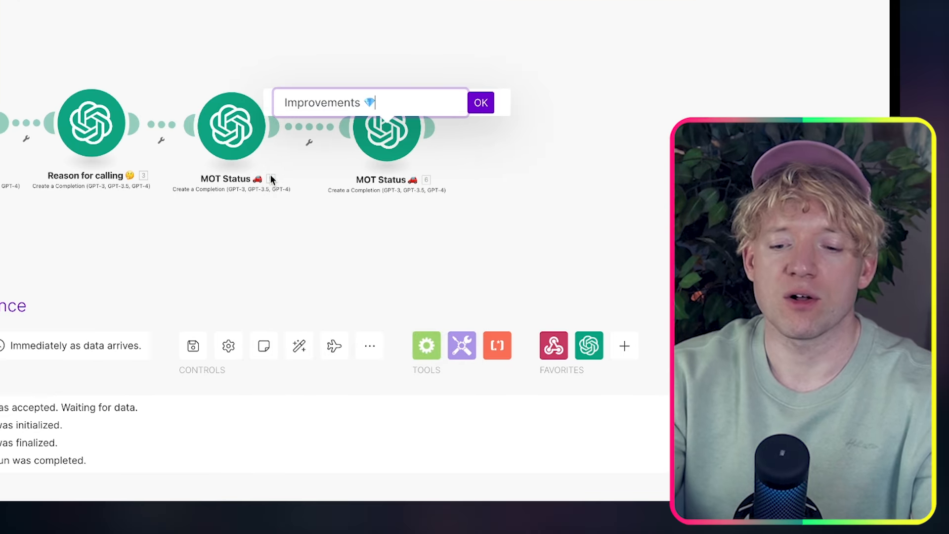
pyautogui.press('Return')
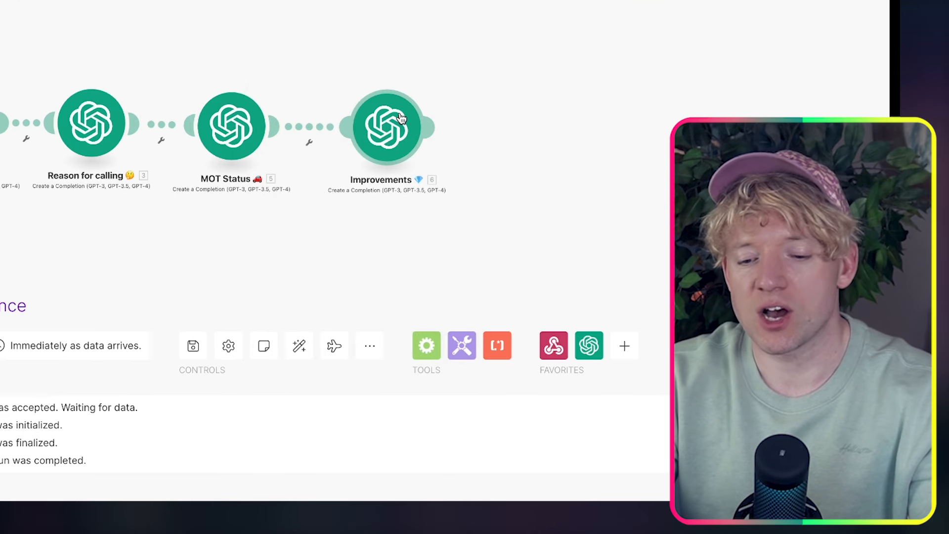
pyautogui.click(400, 118)
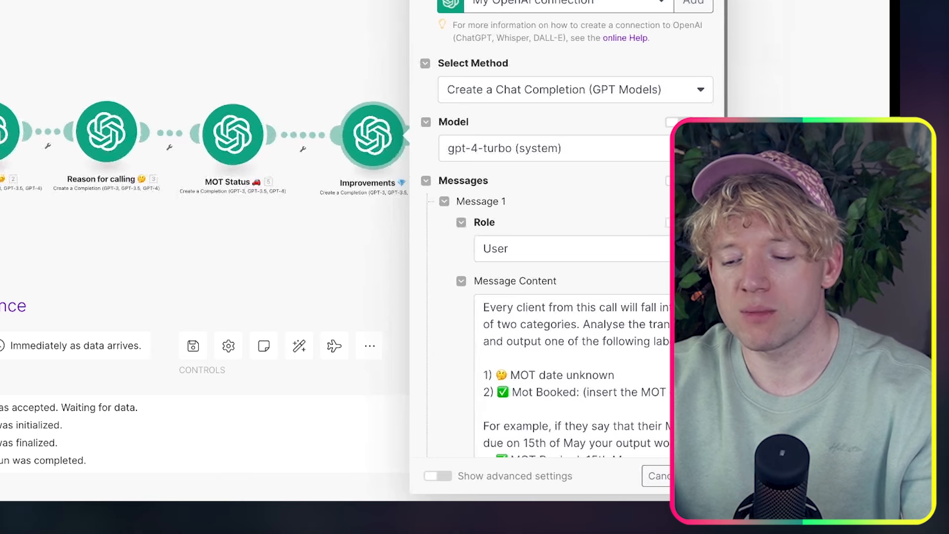
# Replace the Improvements module's prompt with the call and product improvement-suggestion prompt
pyautogui.doubleClick(455, 374)
pyautogui.hotkey('ctrl', 'a')
pyautogui.hotkey('ctrl', 'v')
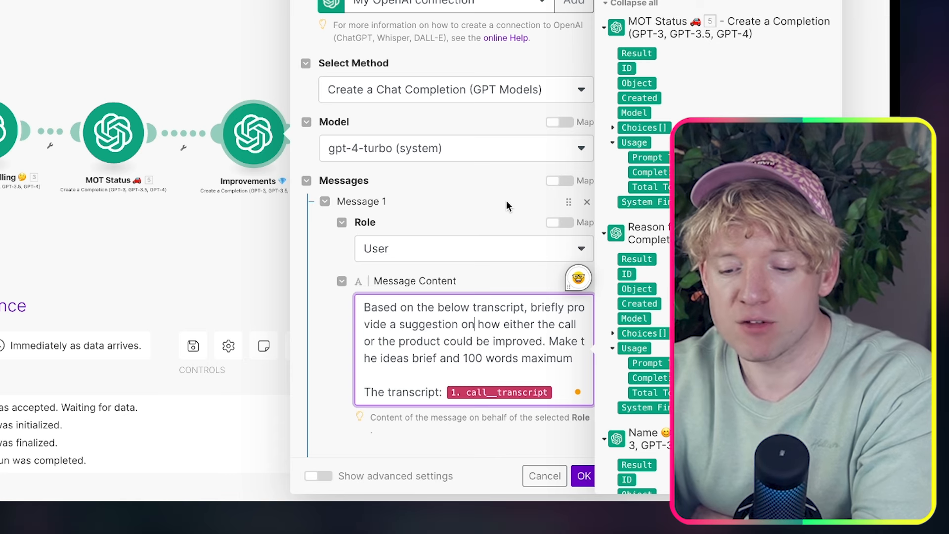
pyautogui.click(493, 215)
pyautogui.scroll(-1, 533, 251)
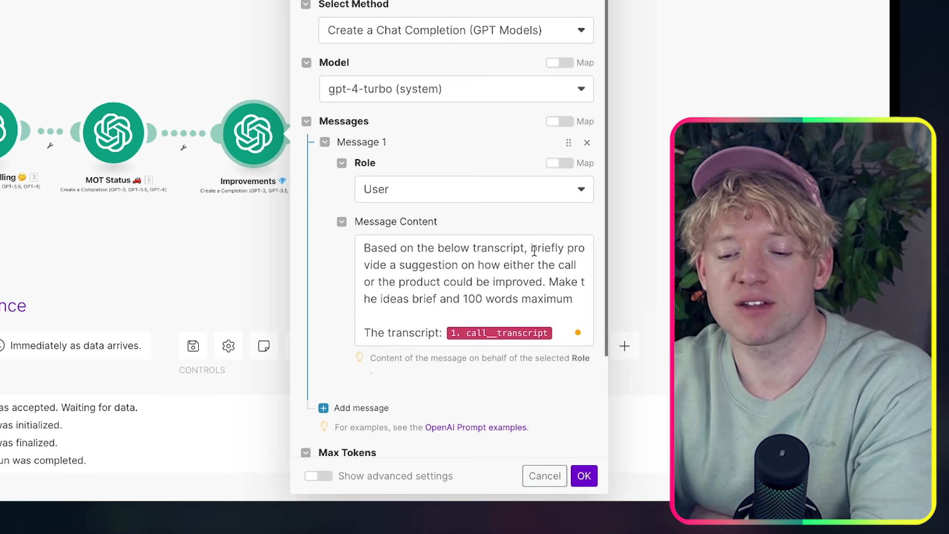
pyautogui.scroll(-2, 534, 251)
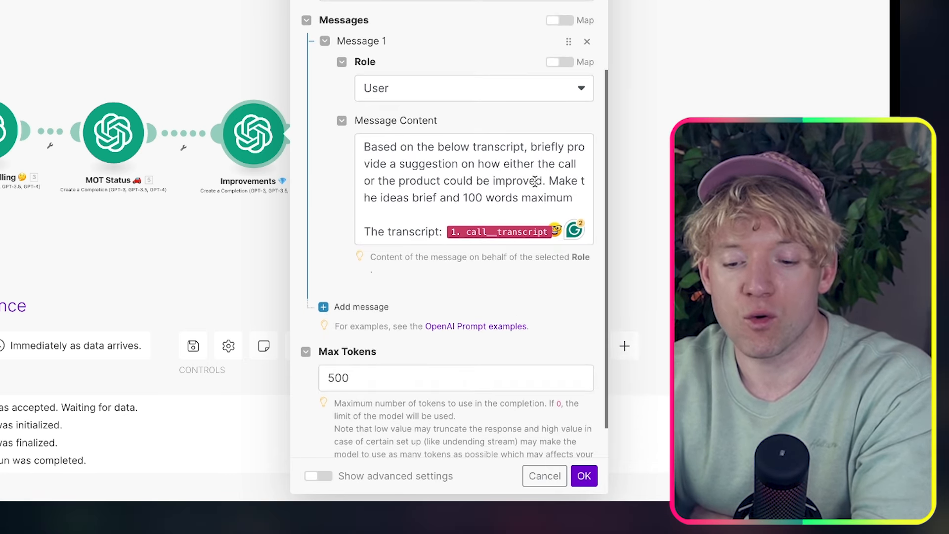
pyautogui.click(529, 187)
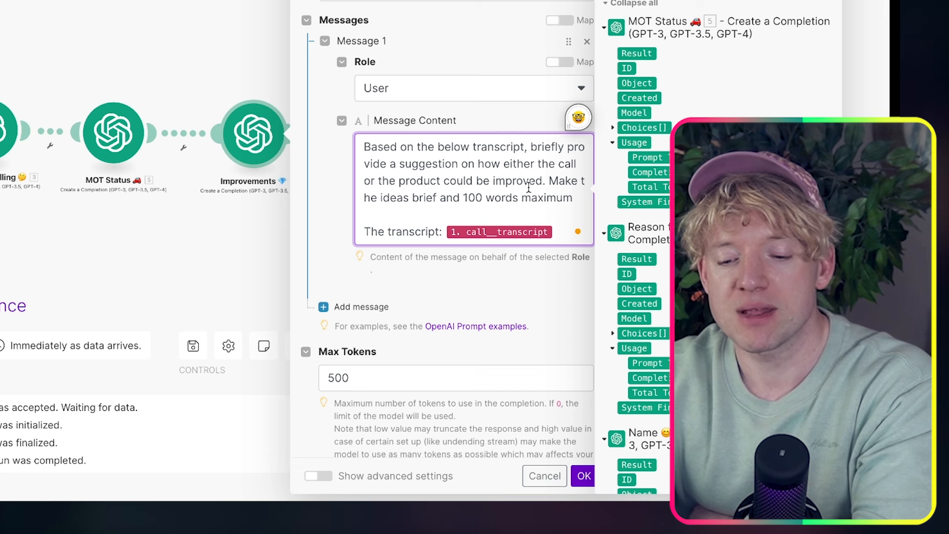
pyautogui.scroll(-1, 524, 198)
pyautogui.click(461, 184)
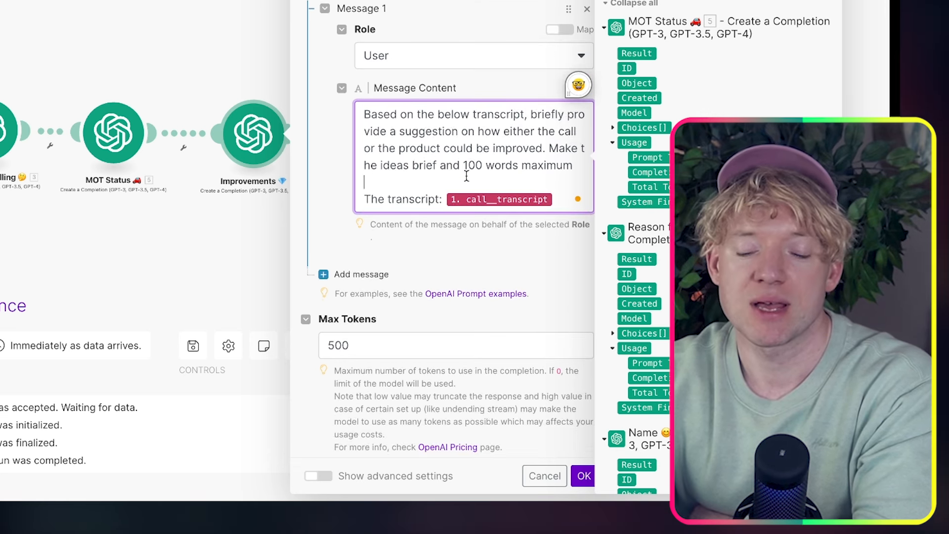
# Lower Max Tokens from 500 to 150 and save the module settings
pyautogui.click(395, 350)
pyautogui.doubleClick(395, 350)
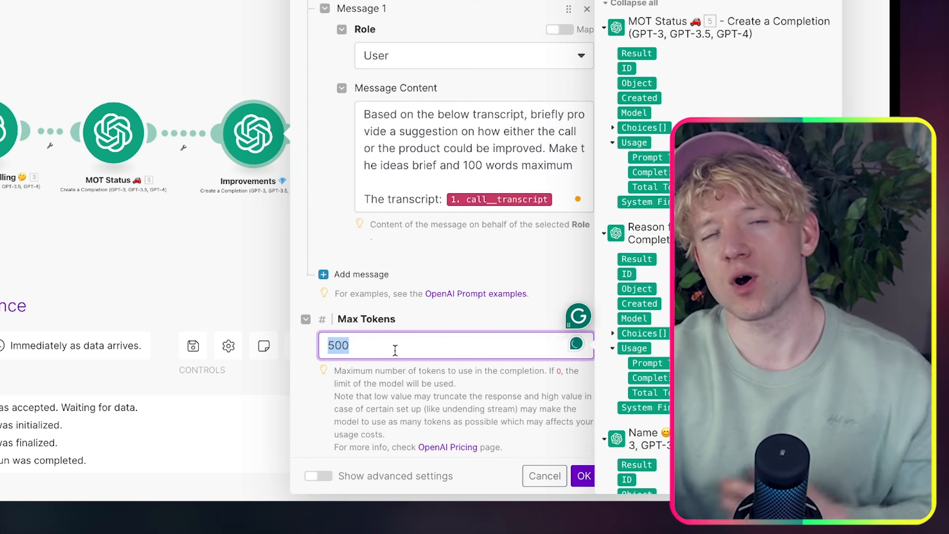
pyautogui.press('BackSpace')
pyautogui.write('1')
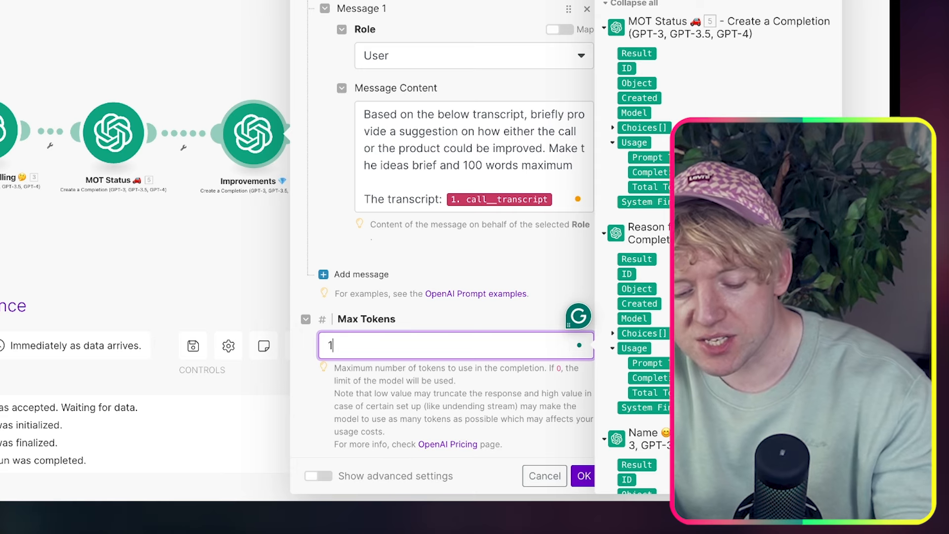
pyautogui.write('50')
pyautogui.click(464, 241)
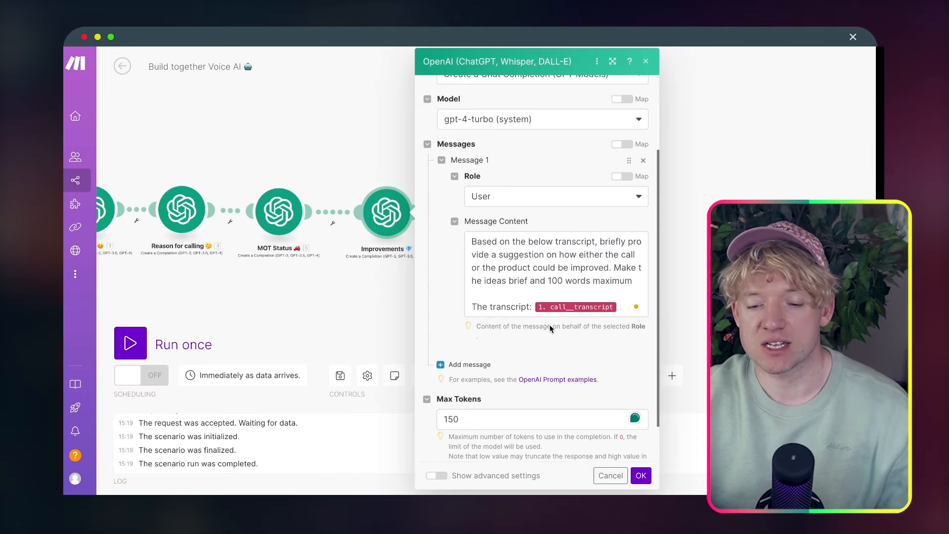
pyautogui.scroll(-2, 521, 385)
pyautogui.click(640, 475)
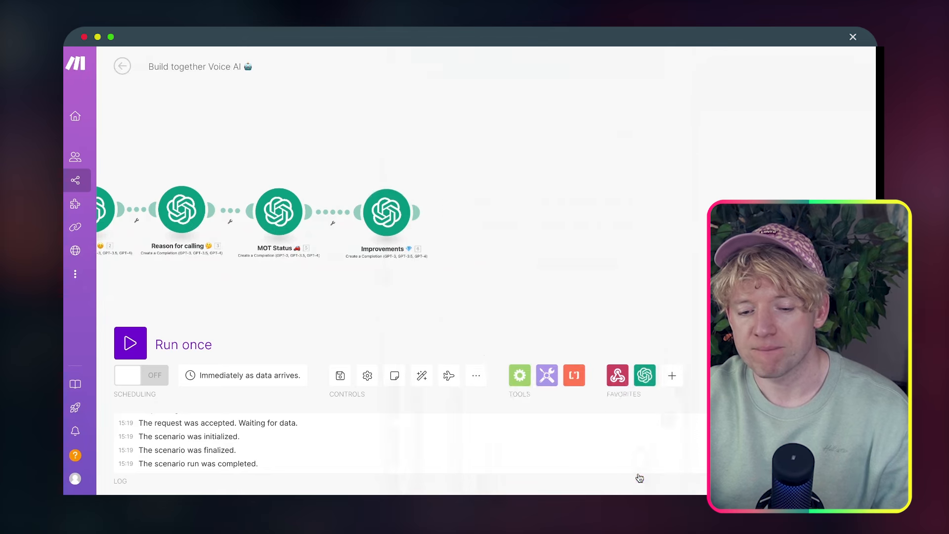
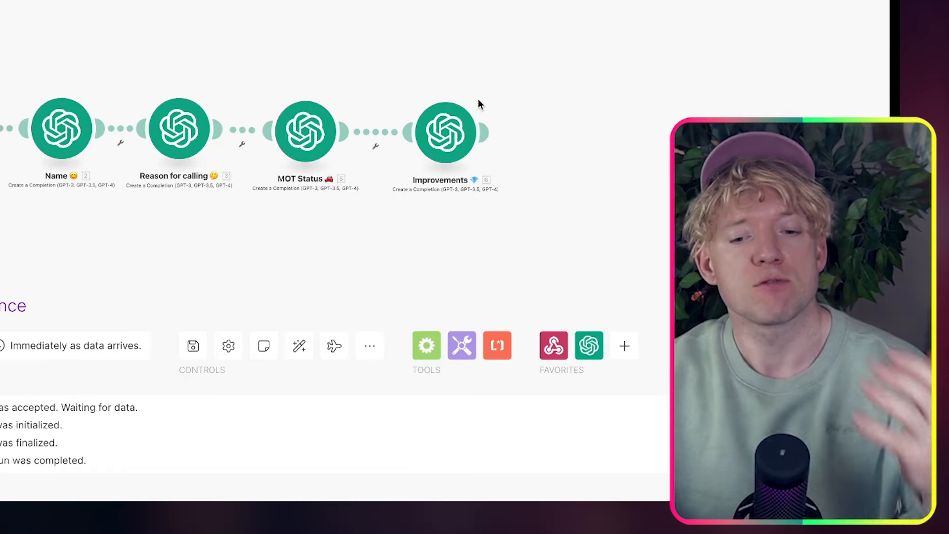
# Add a HubSpot CRM 'Create a Contact' module after the Improvements step
pyautogui.click(483, 132)
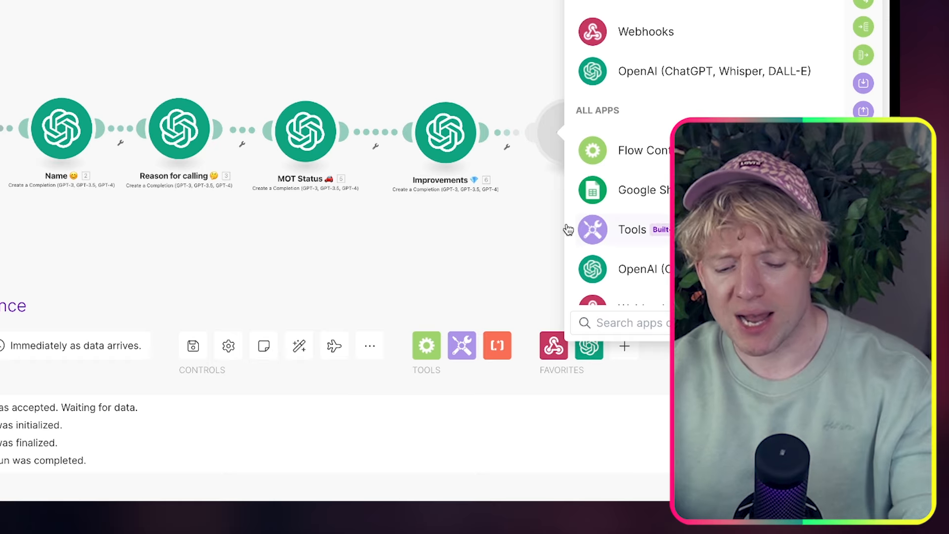
pyautogui.write('hubspot')
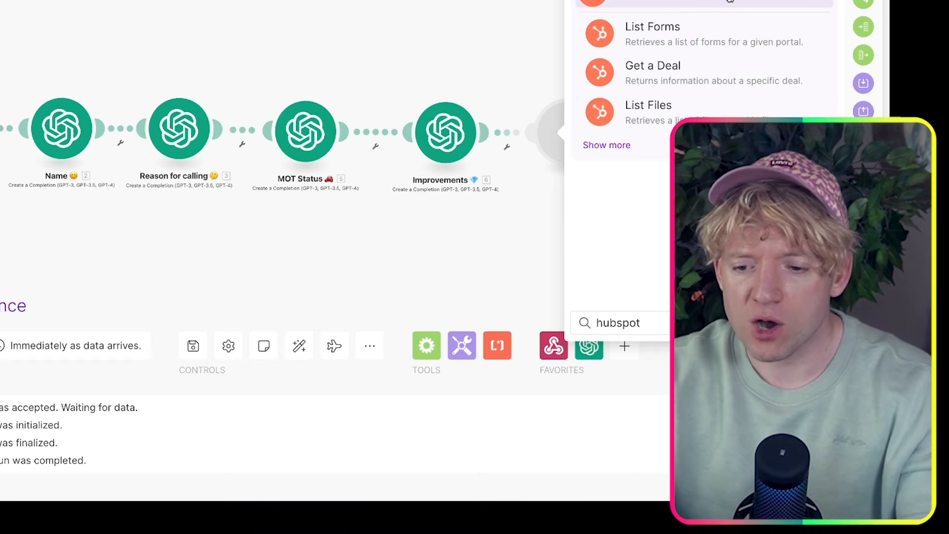
pyautogui.click(730, 2)
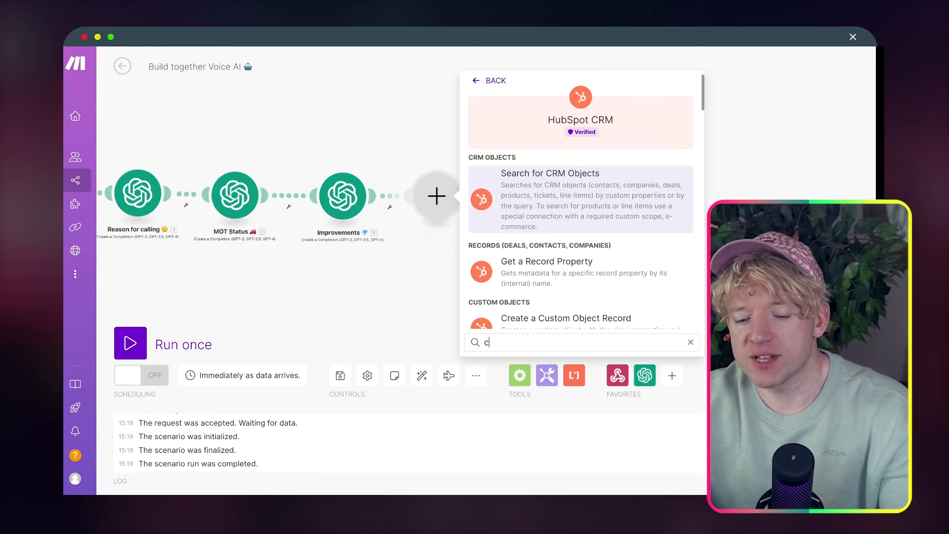
pyautogui.write('reate a')
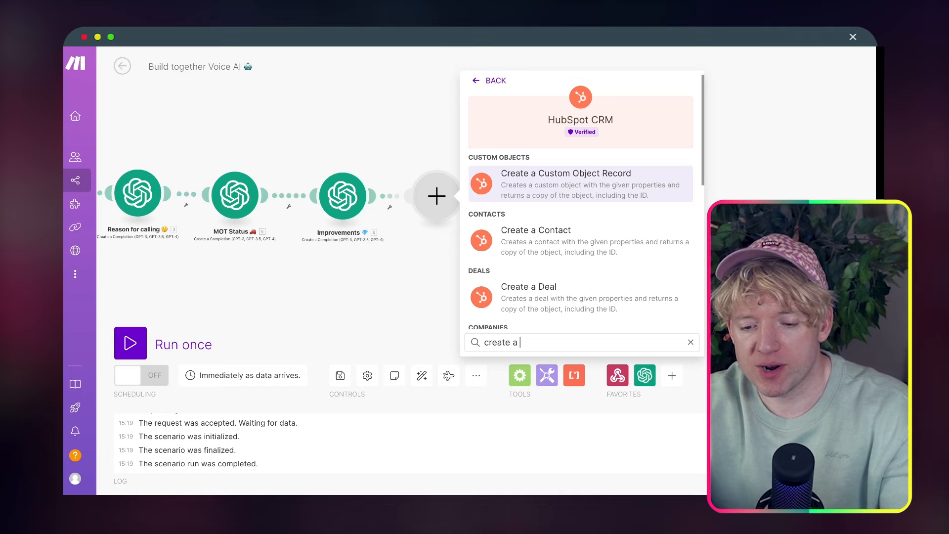
pyautogui.click(581, 246)
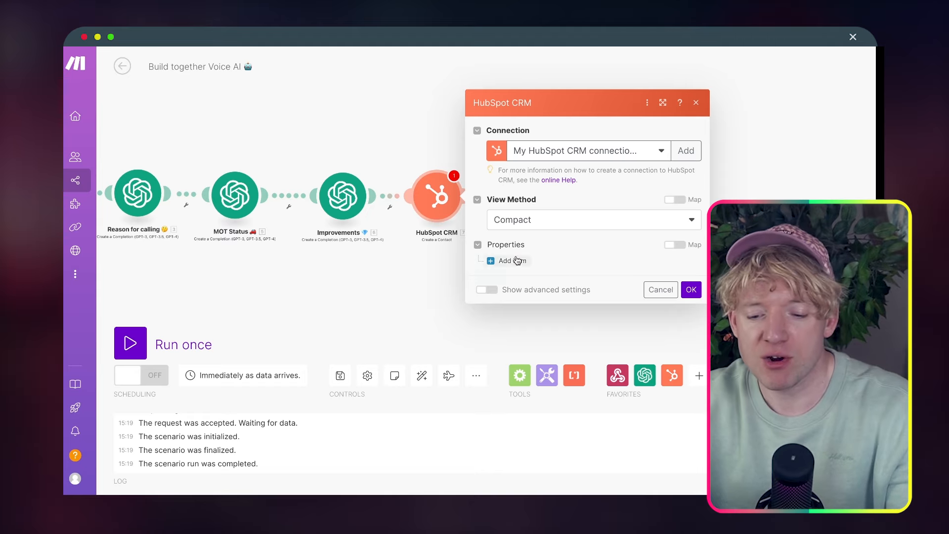
# Add a First Name property mapped to the Name step's 2. Result, then close the settings
pyautogui.click(493, 261)
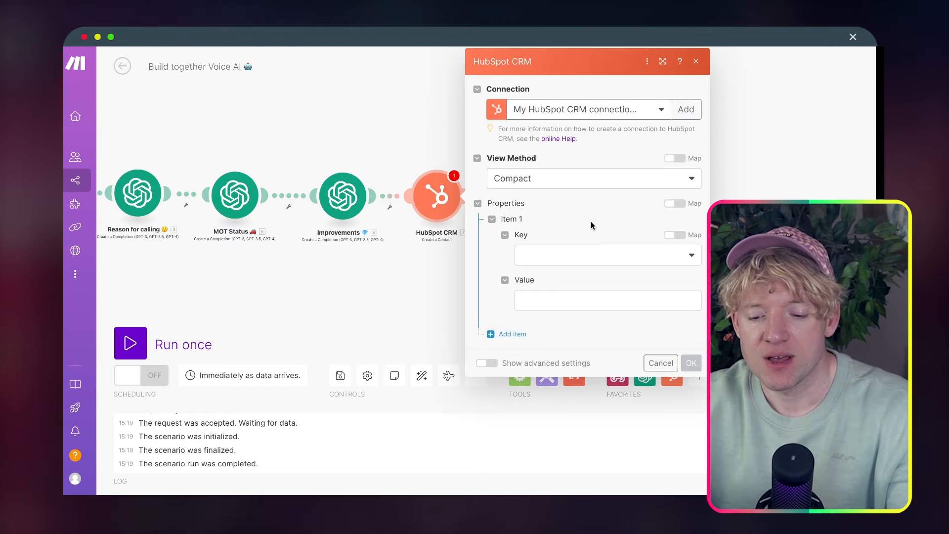
pyautogui.click(557, 257)
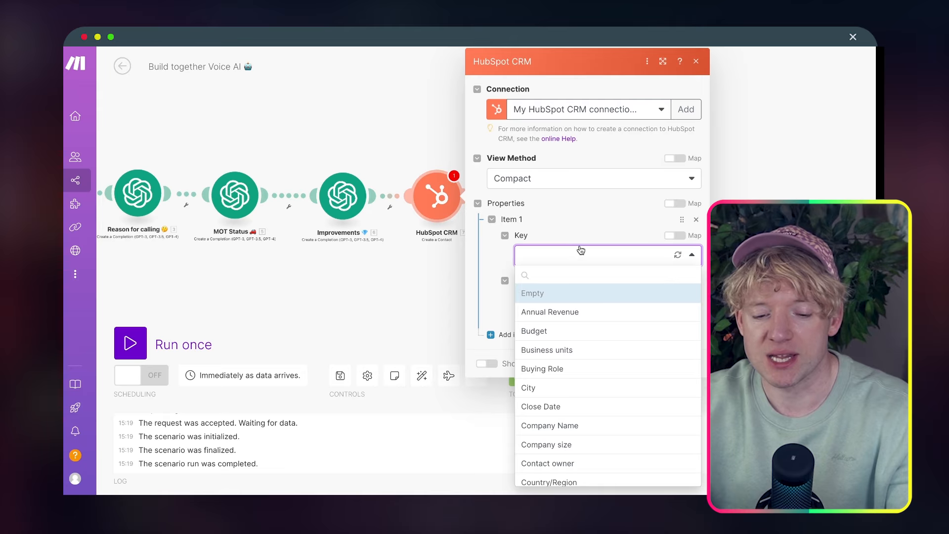
pyautogui.click(581, 250)
pyautogui.click(581, 249)
pyautogui.write('name')
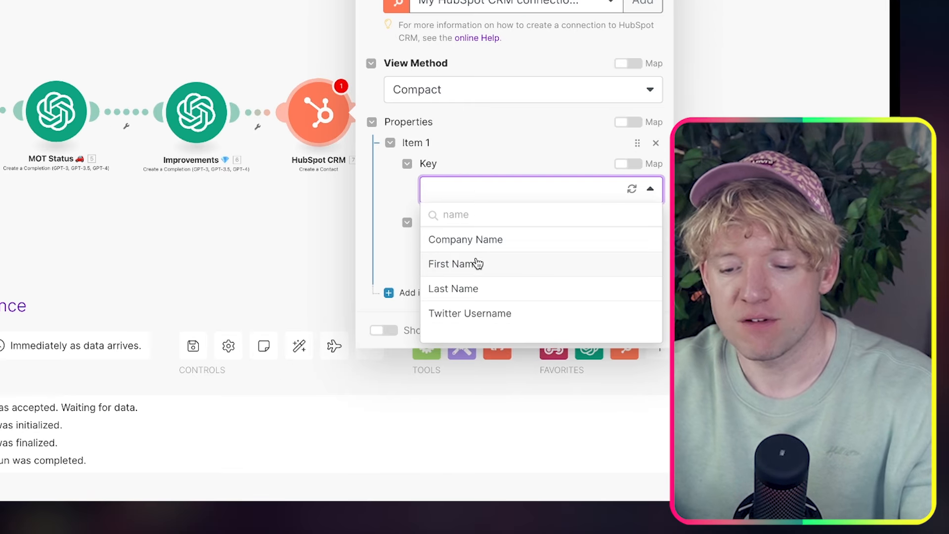
pyautogui.click(474, 263)
pyautogui.click(484, 250)
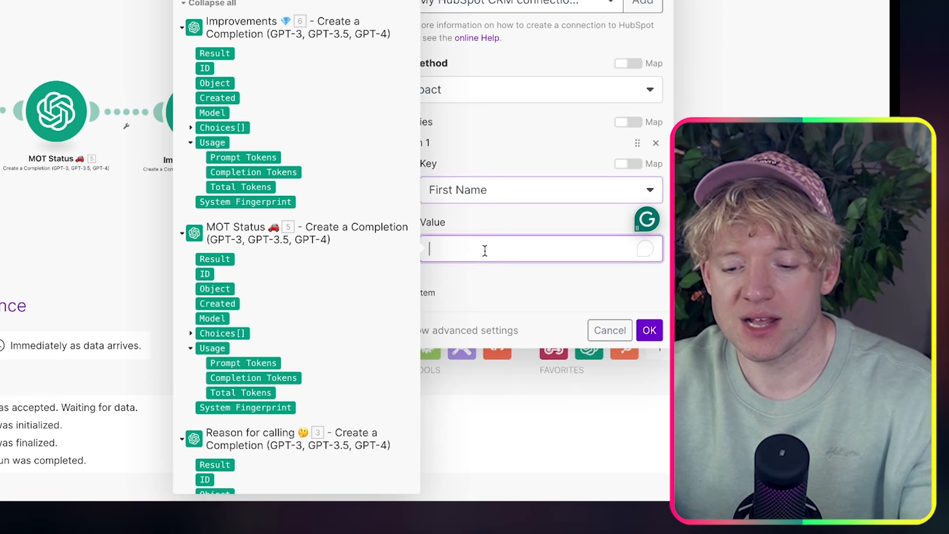
pyautogui.scroll(-8, 298, 158)
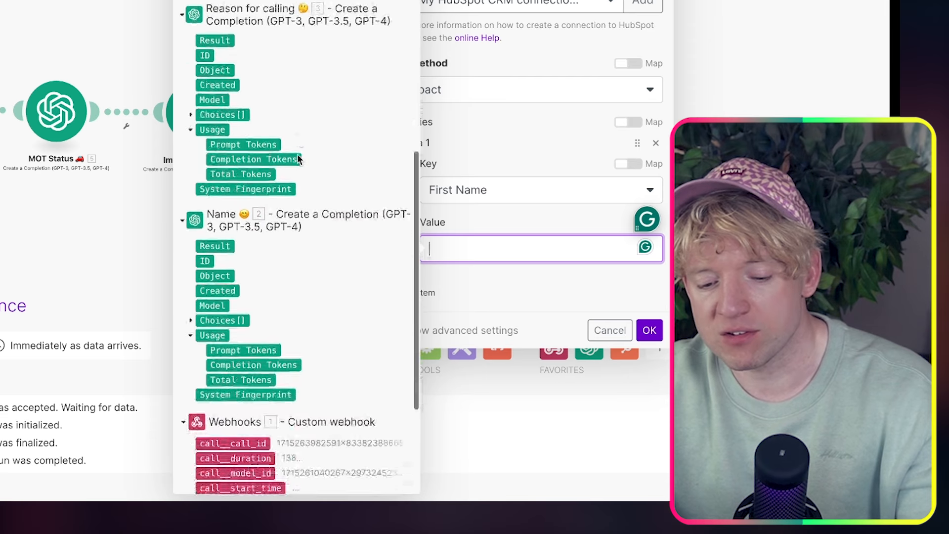
pyautogui.scroll(-3, 298, 159)
pyautogui.click(212, 165)
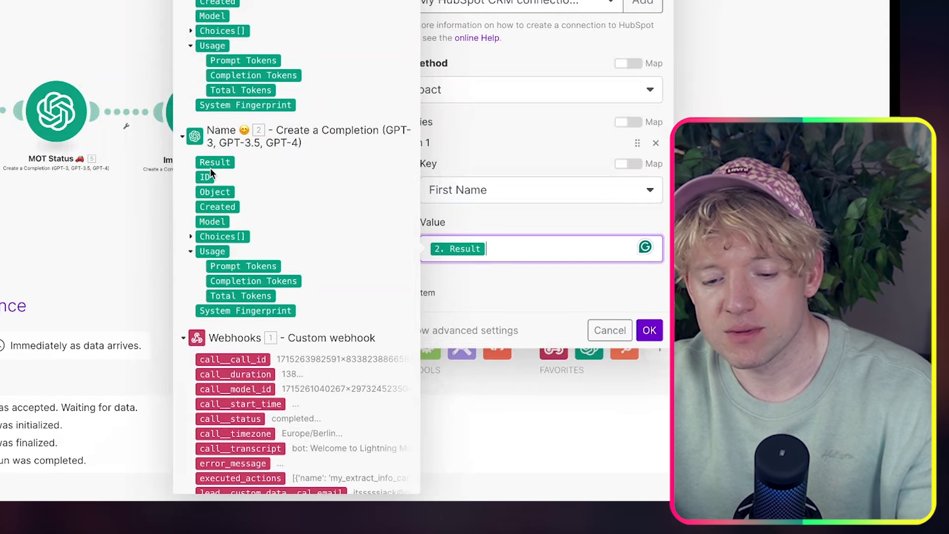
pyautogui.click(494, 216)
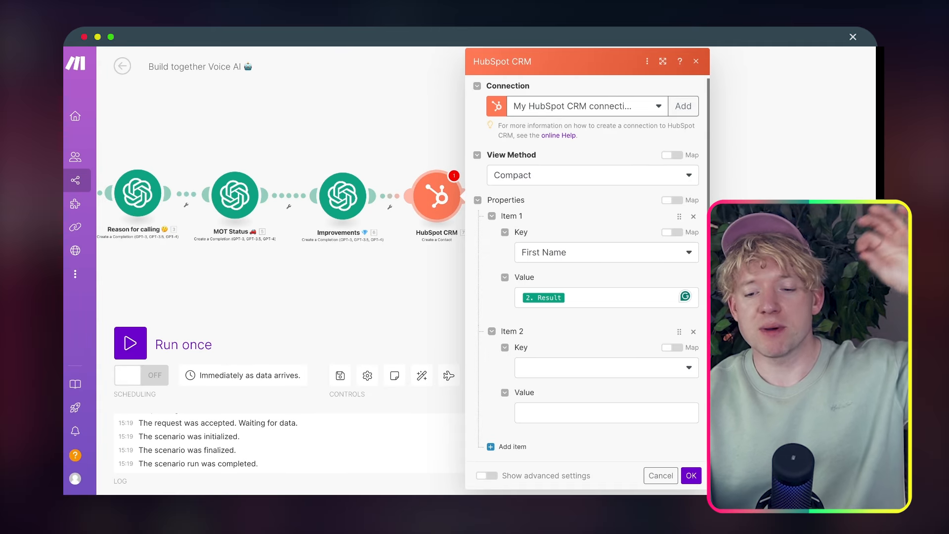
pyautogui.click(697, 61)
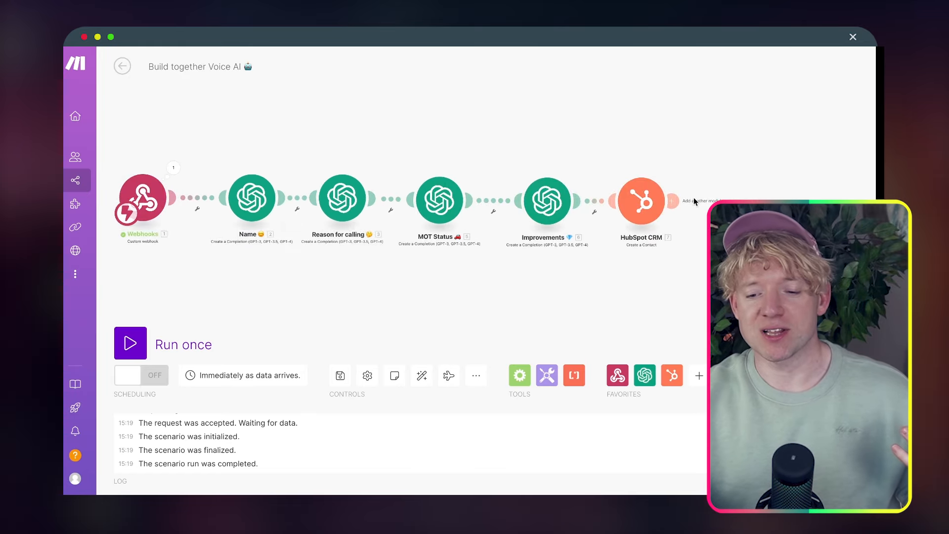
# Delete the HubSpot CRM module and add an Airtable 'Create a Record' module after Improvements
pyautogui.rightClick(642, 198)
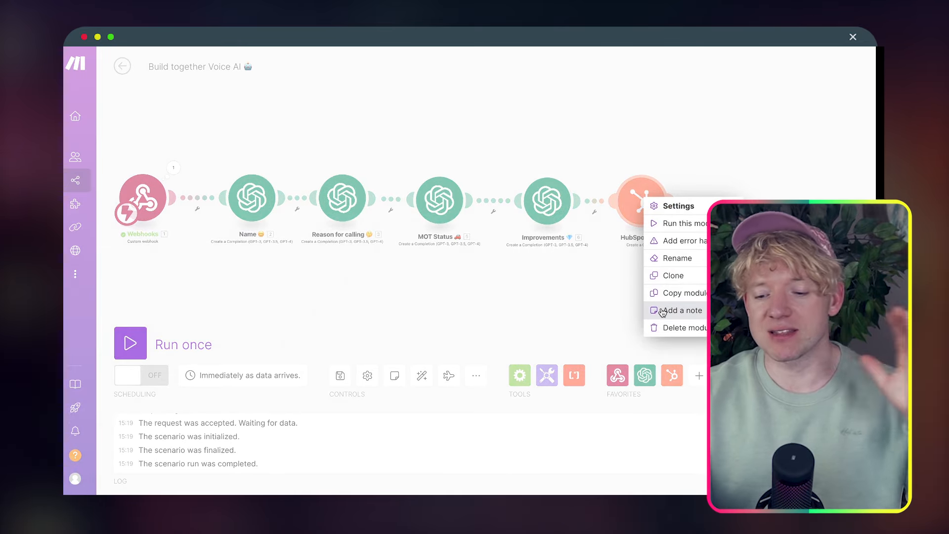
pyautogui.click(682, 327)
pyautogui.click(580, 201)
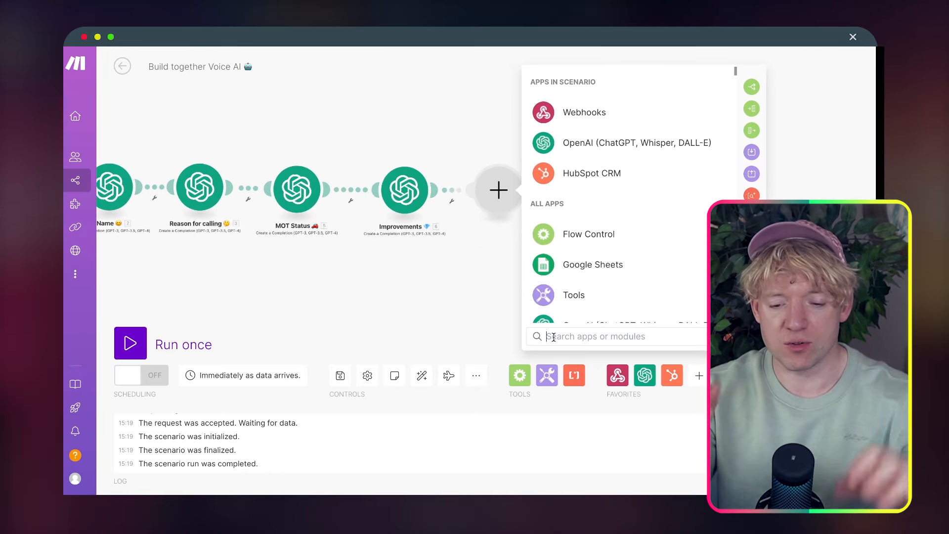
pyautogui.write('air')
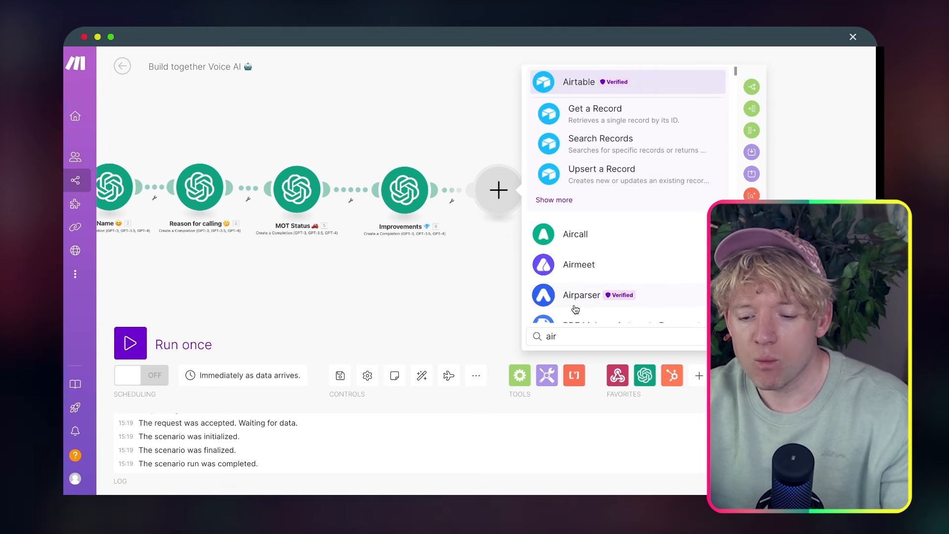
pyautogui.press('BackSpace')
pyautogui.press('BackSpace')
pyautogui.press('BackSpace')
pyautogui.write('creat')
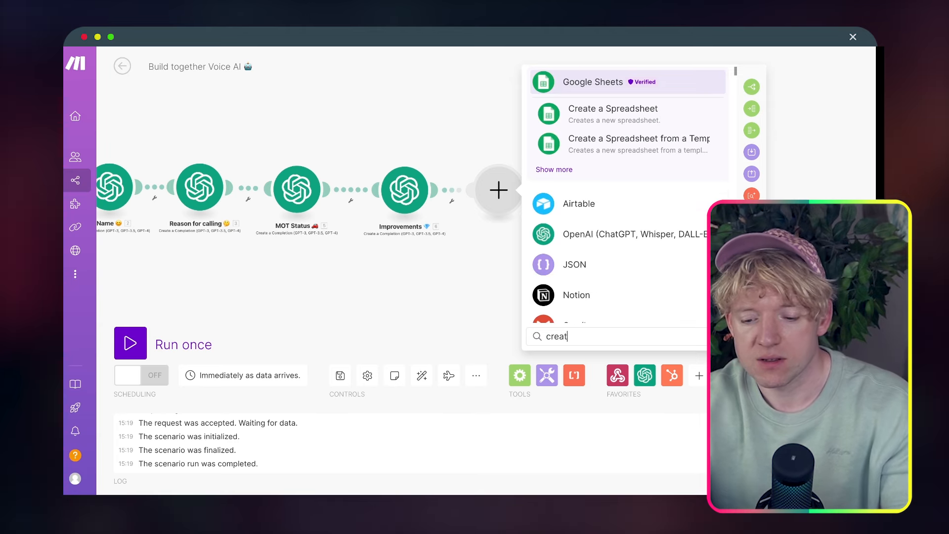
pyautogui.write('e')
pyautogui.click(579, 205)
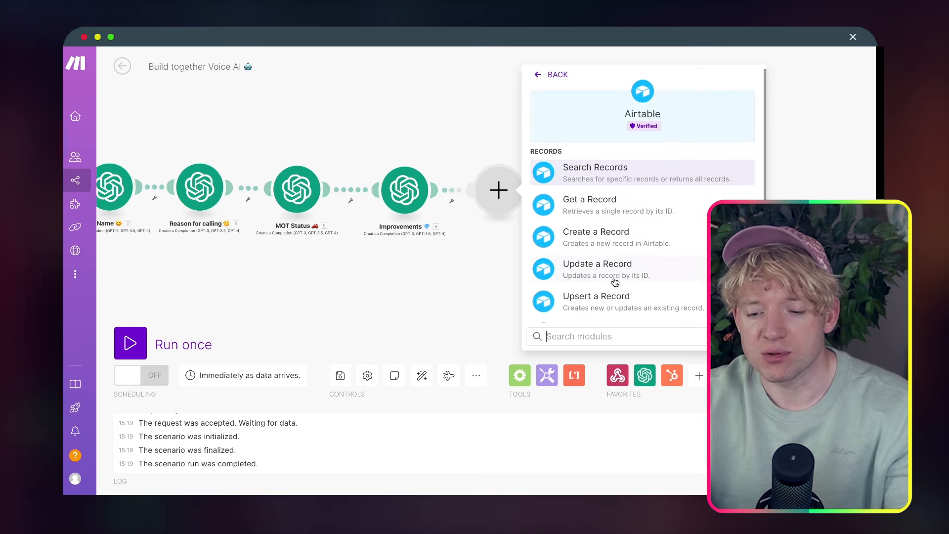
pyautogui.click(626, 240)
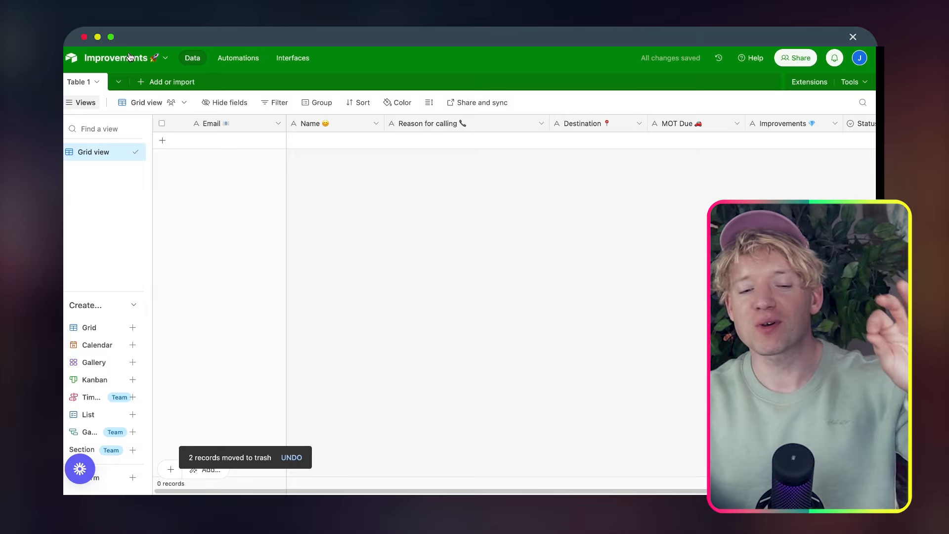
# Change the Airtable Email column's field type from single line text to Email
pyautogui.rightClick(259, 121)
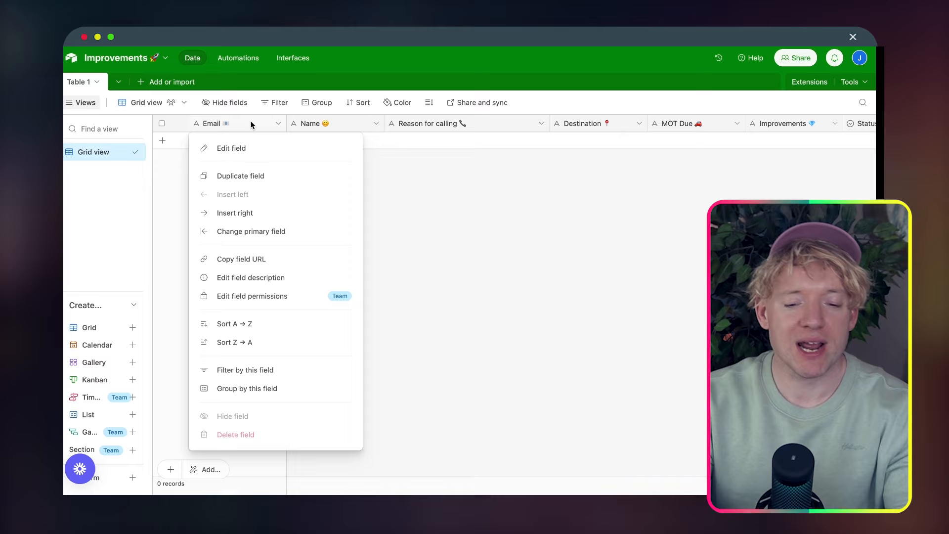
pyautogui.click(264, 218)
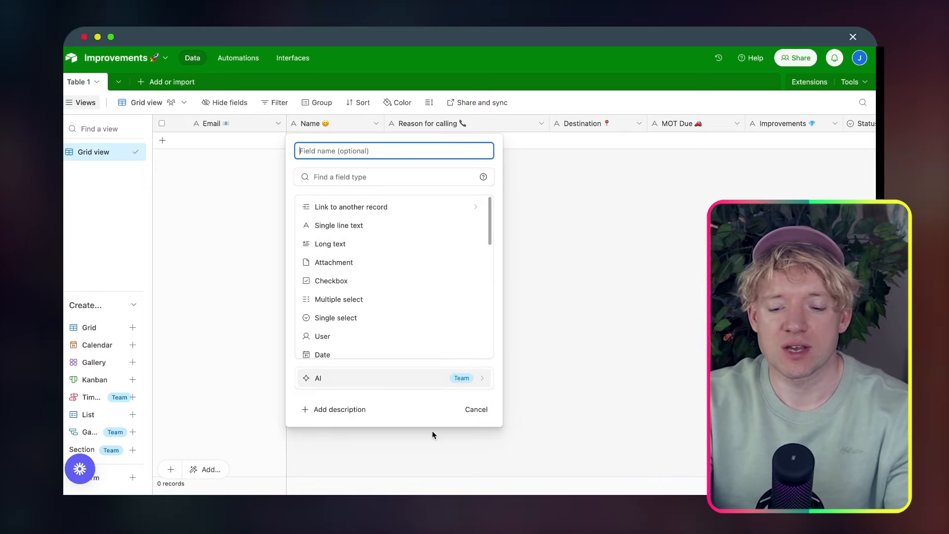
pyautogui.click(476, 409)
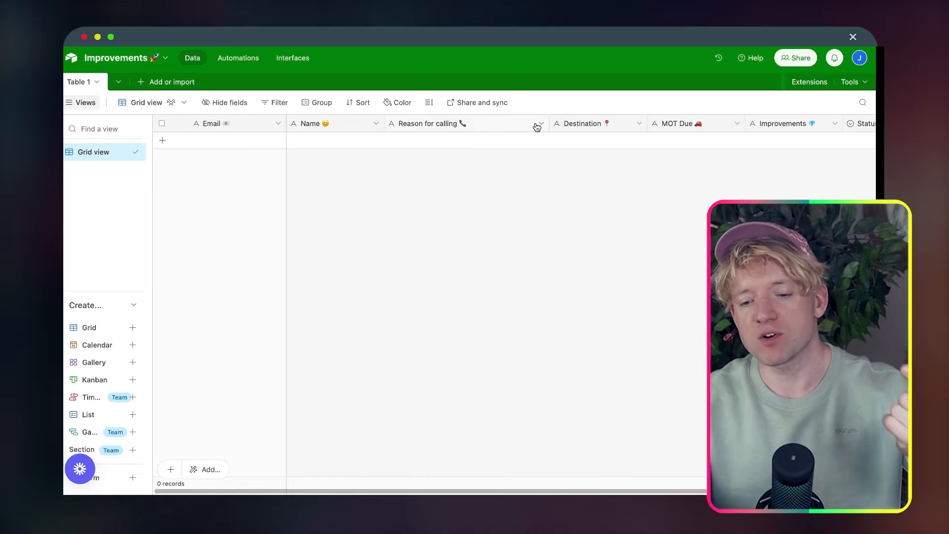
pyautogui.rightClick(236, 124)
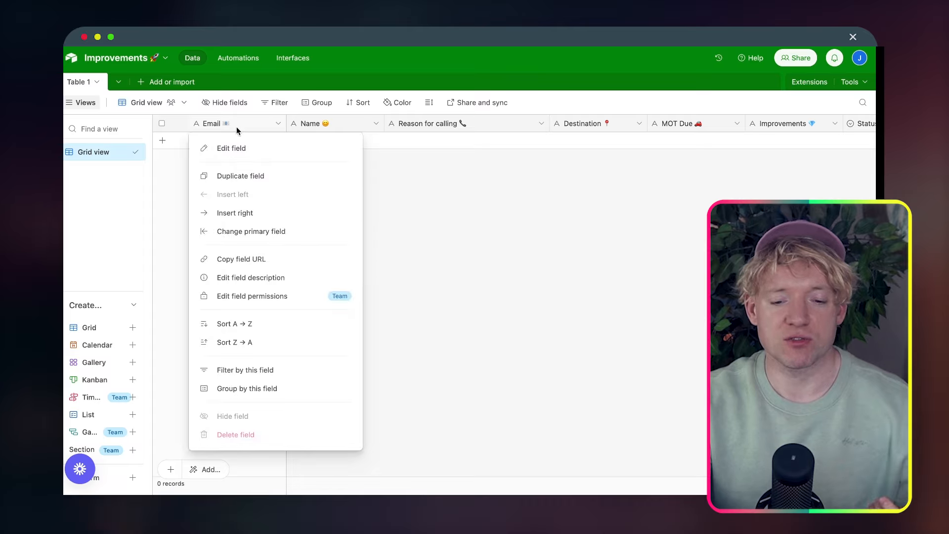
pyautogui.click(240, 148)
pyautogui.click(273, 153)
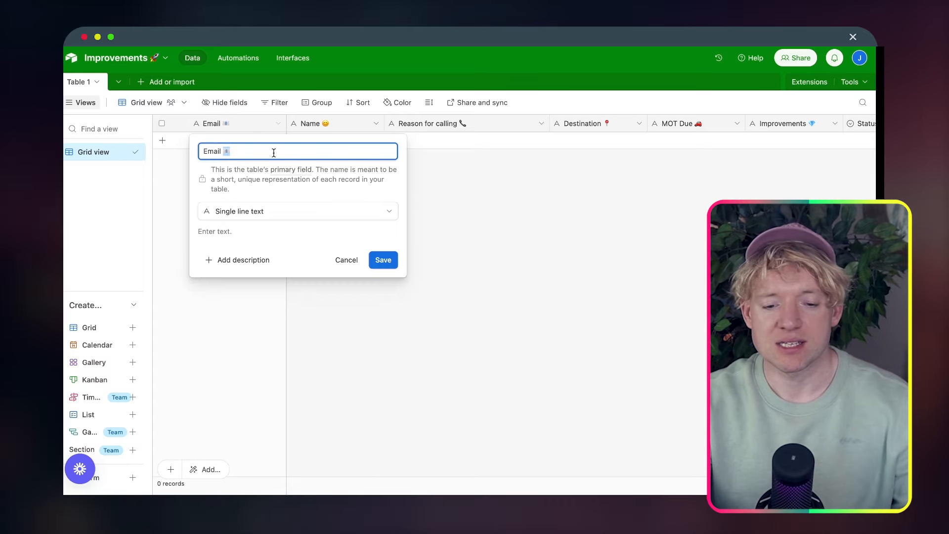
pyautogui.click(310, 211)
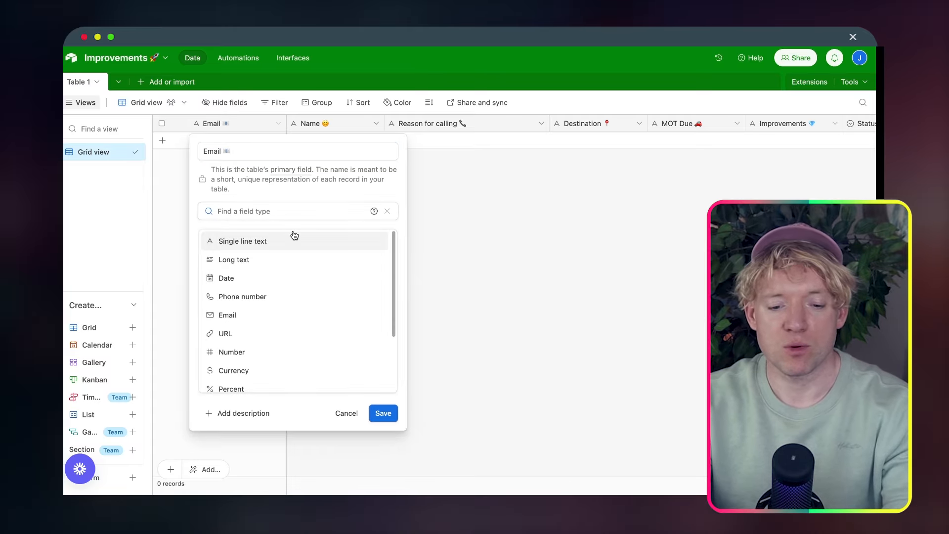
pyautogui.write('email')
pyautogui.click(277, 246)
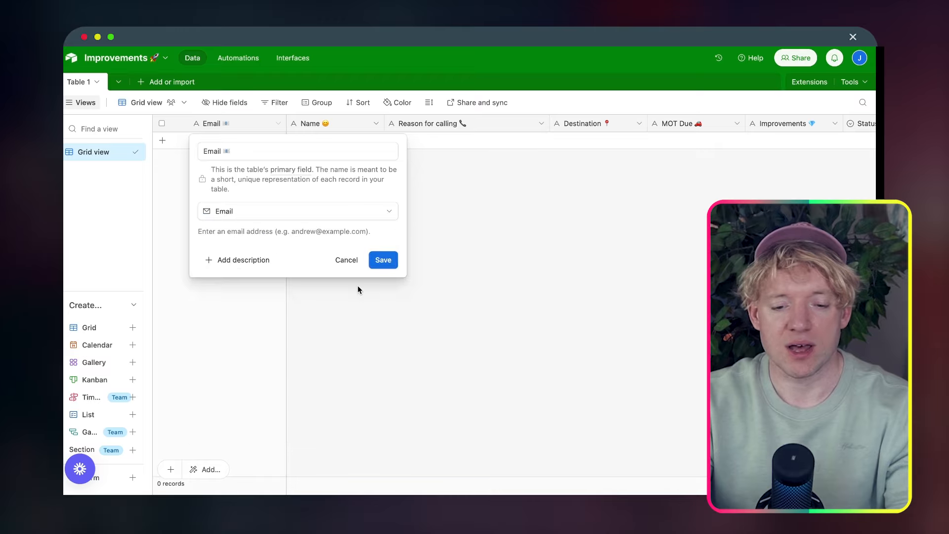
pyautogui.click(384, 259)
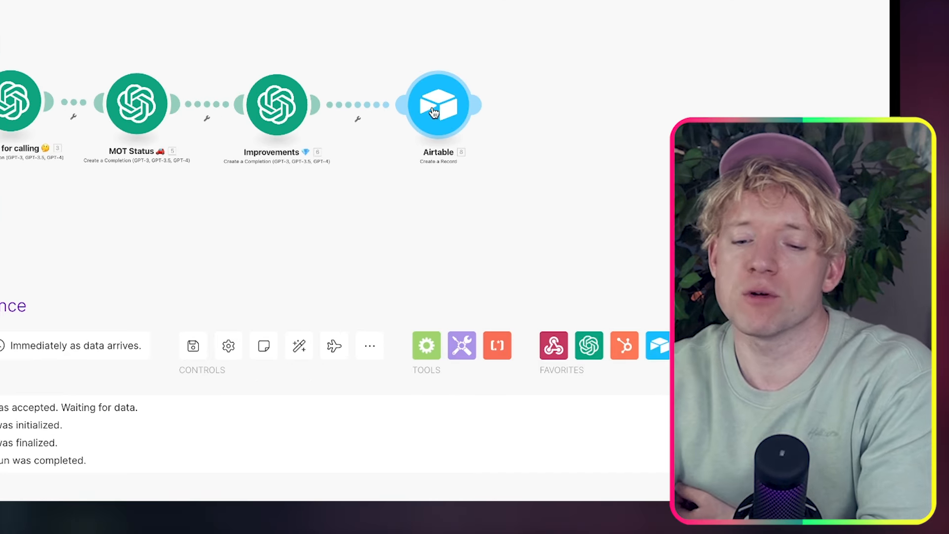
# Set the Airtable module's base to Improvements and its table to Table 1
pyautogui.click(434, 112)
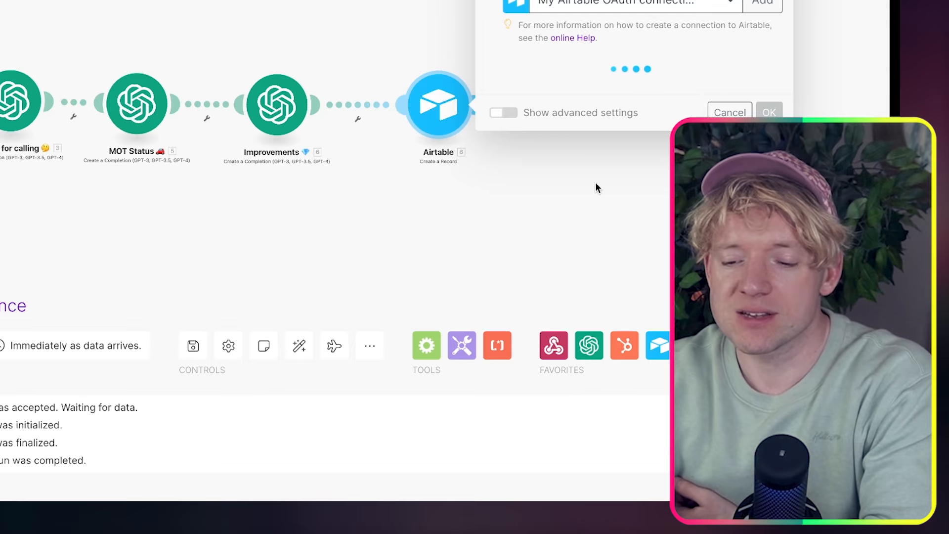
pyautogui.click(398, 88)
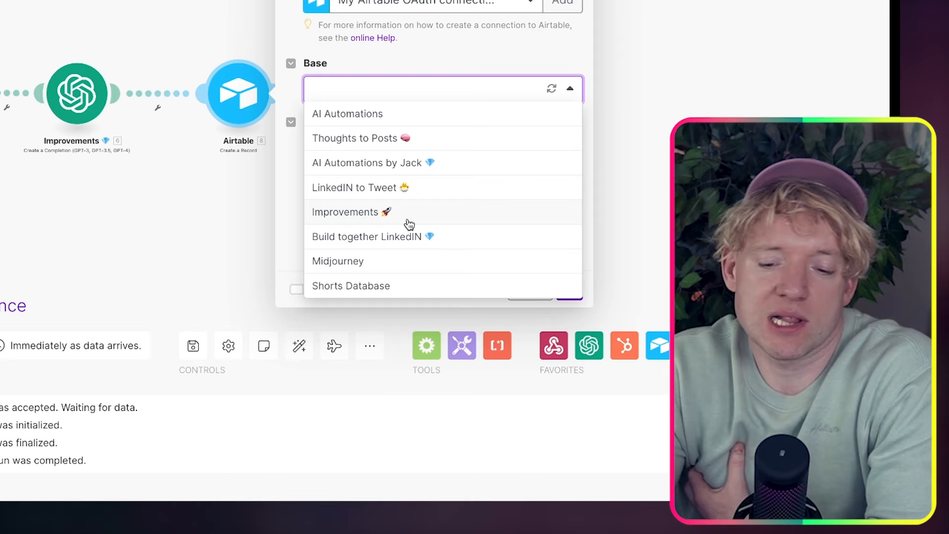
pyautogui.click(410, 224)
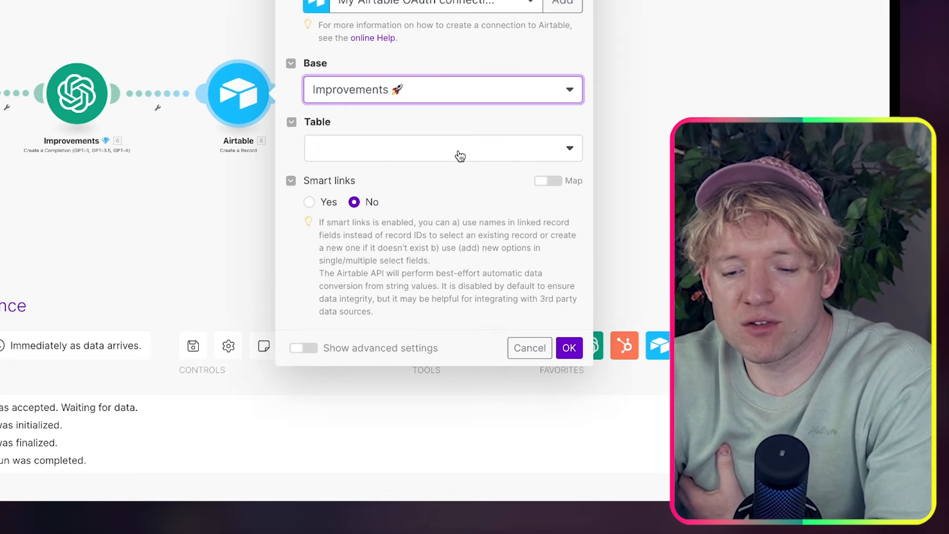
pyautogui.click(457, 152)
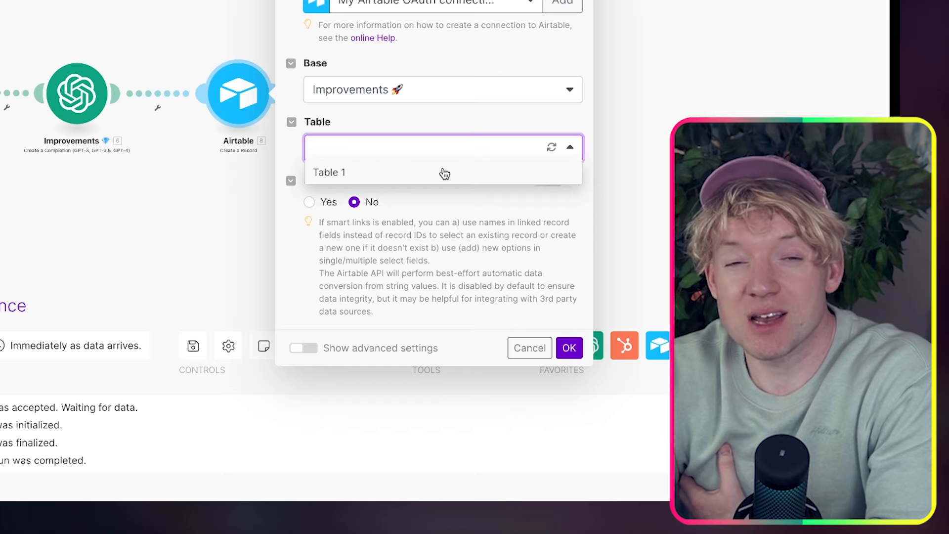
pyautogui.click(445, 173)
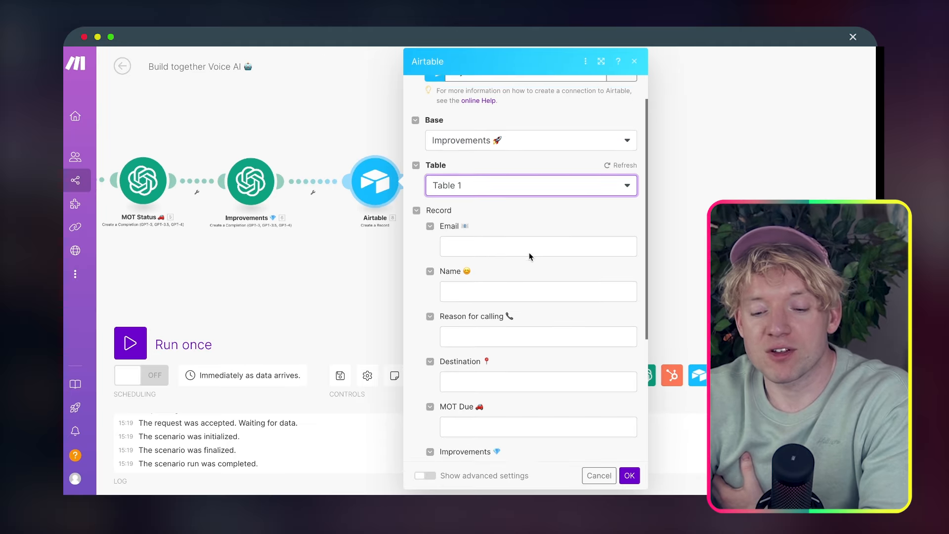
pyautogui.scroll(-1, 529, 253)
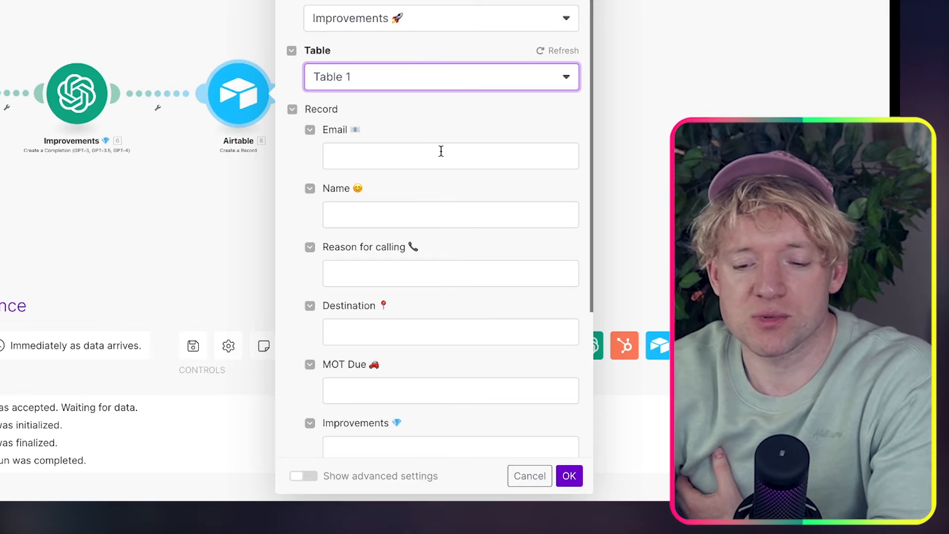
# Map the webhook email, 2. Result and 3. Result into Email, Name and Reason for calling
pyautogui.click(441, 150)
pyautogui.scroll(-10, 661, 309)
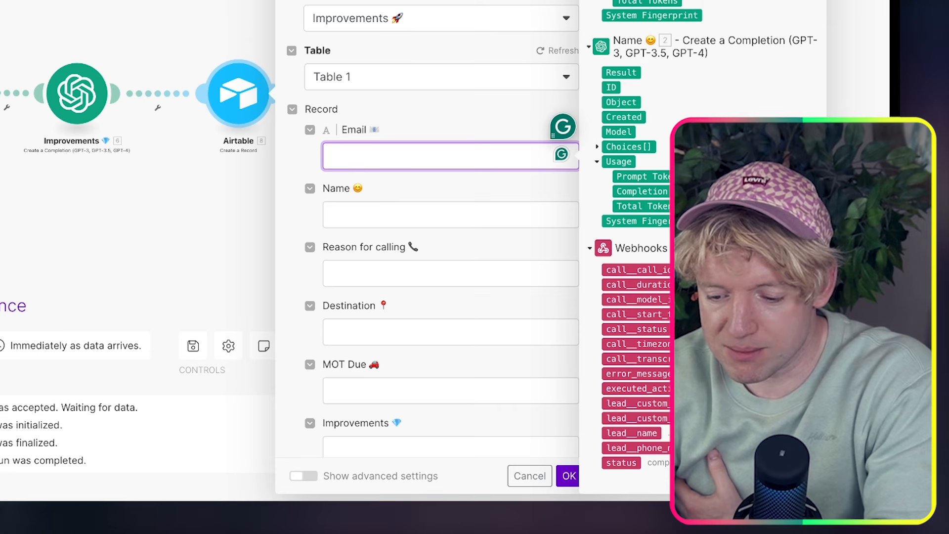
pyautogui.click(637, 403)
pyautogui.click(435, 215)
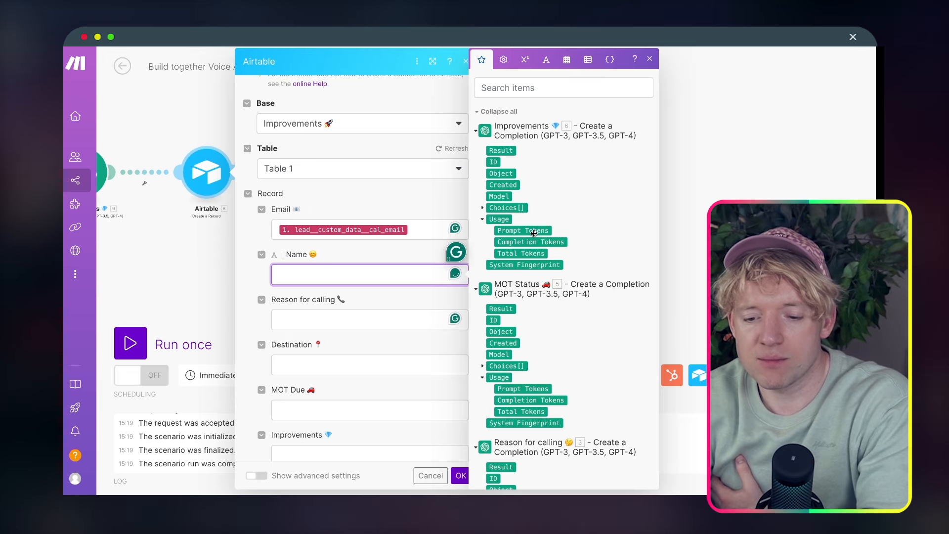
pyautogui.scroll(-10, 653, 198)
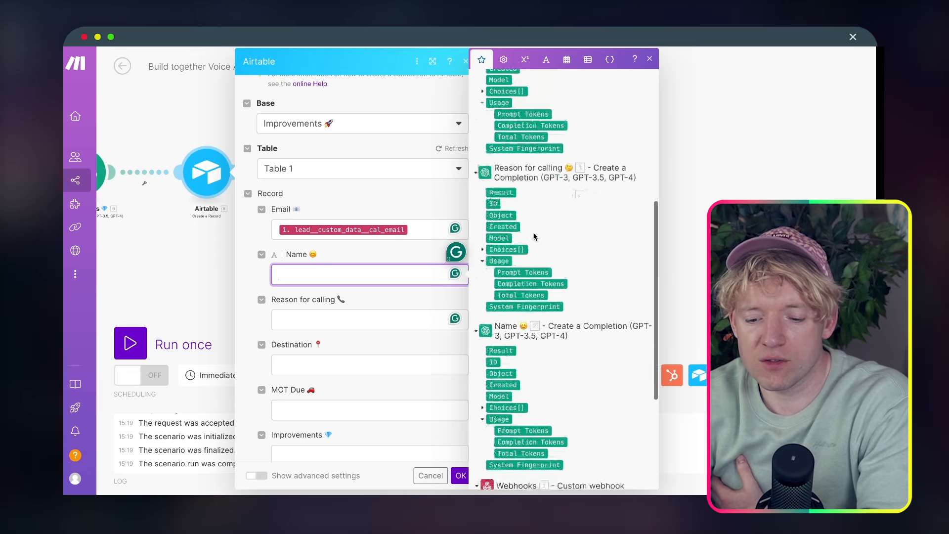
pyautogui.click(501, 308)
pyautogui.click(376, 319)
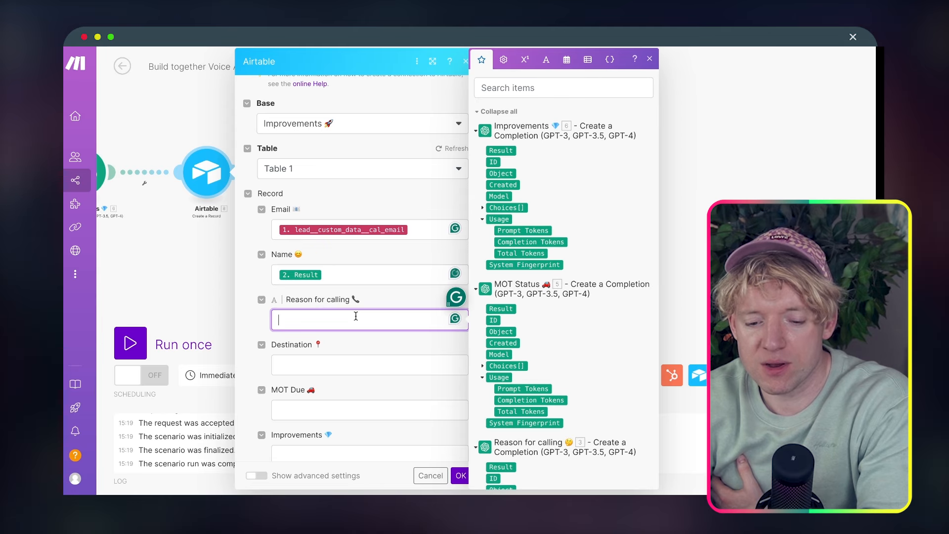
pyautogui.scroll(-5, 570, 267)
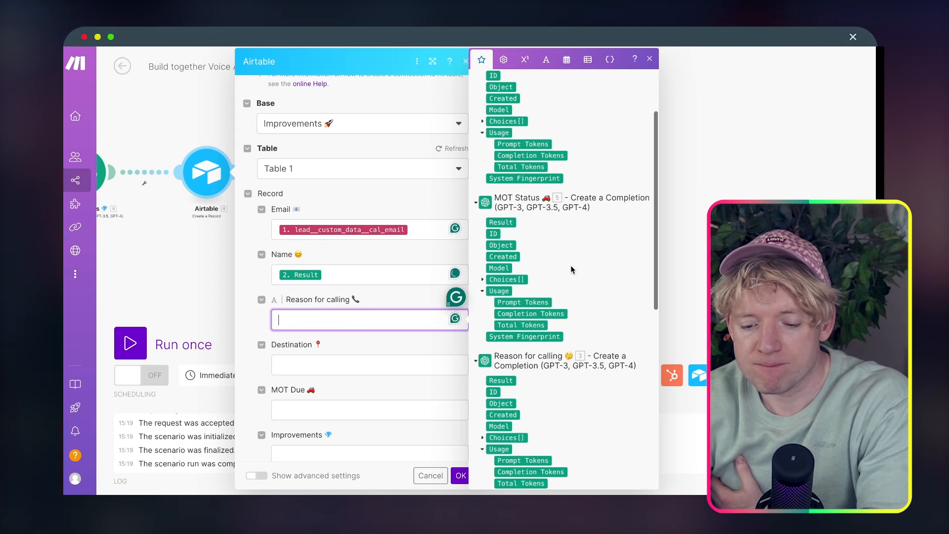
pyautogui.click(501, 213)
# Map 5. Result into MOT Due and 6. Result into Improvements, then save the module
pyautogui.click(346, 365)
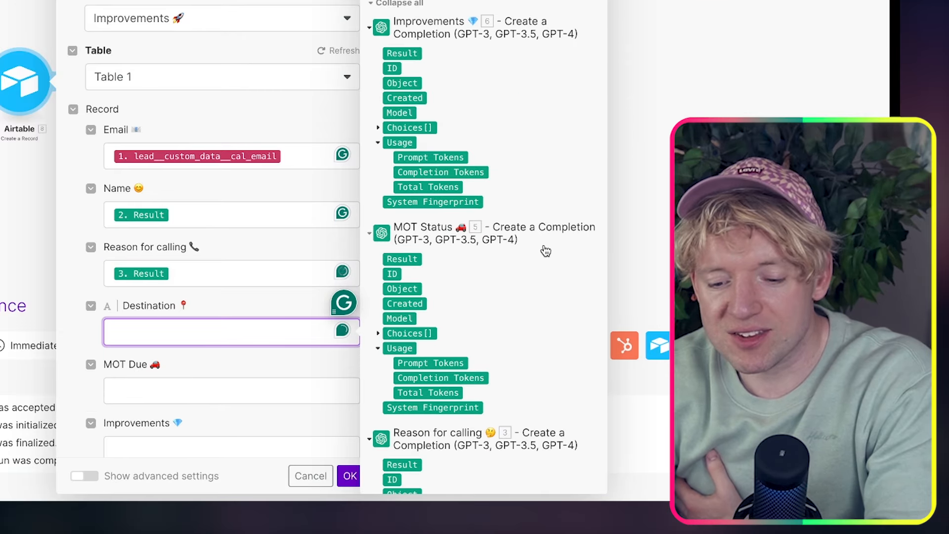
pyautogui.scroll(-3, 288, 313)
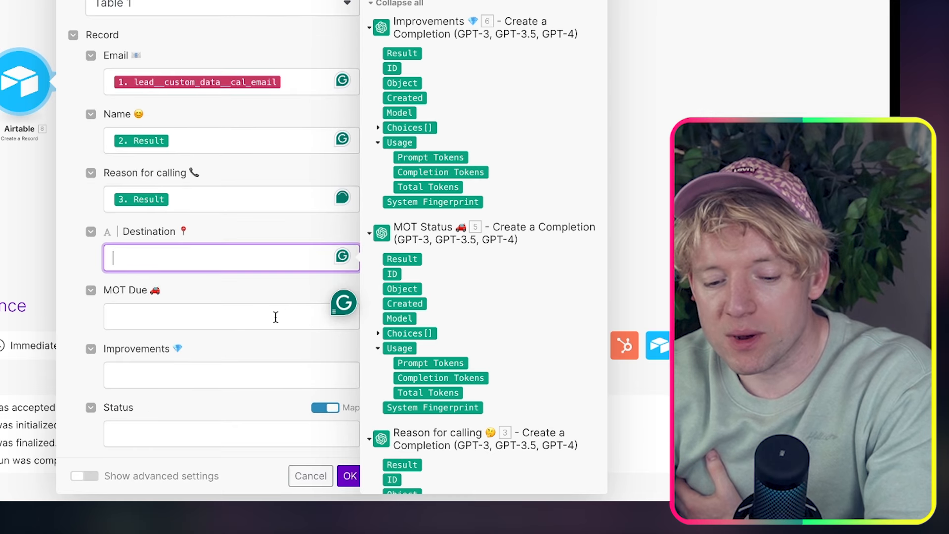
pyautogui.click(244, 315)
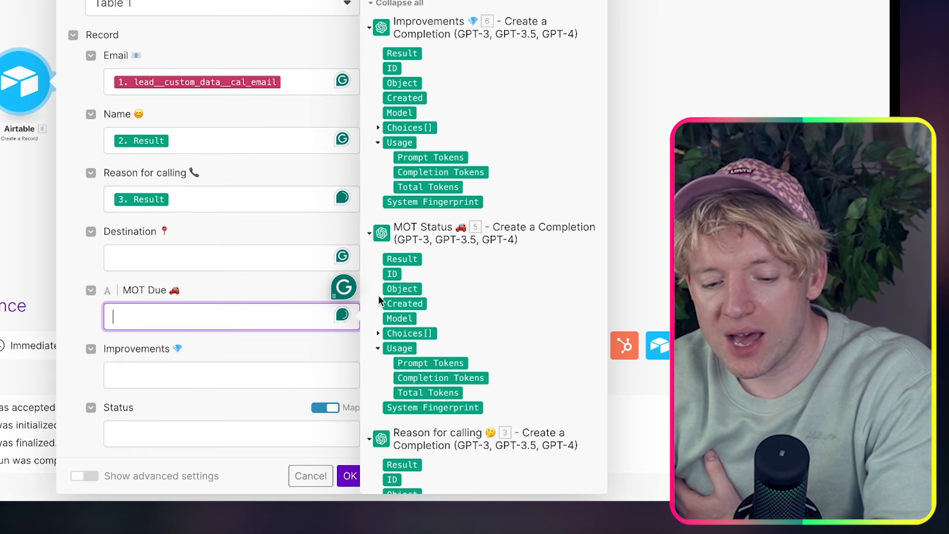
pyautogui.click(402, 258)
pyautogui.click(168, 373)
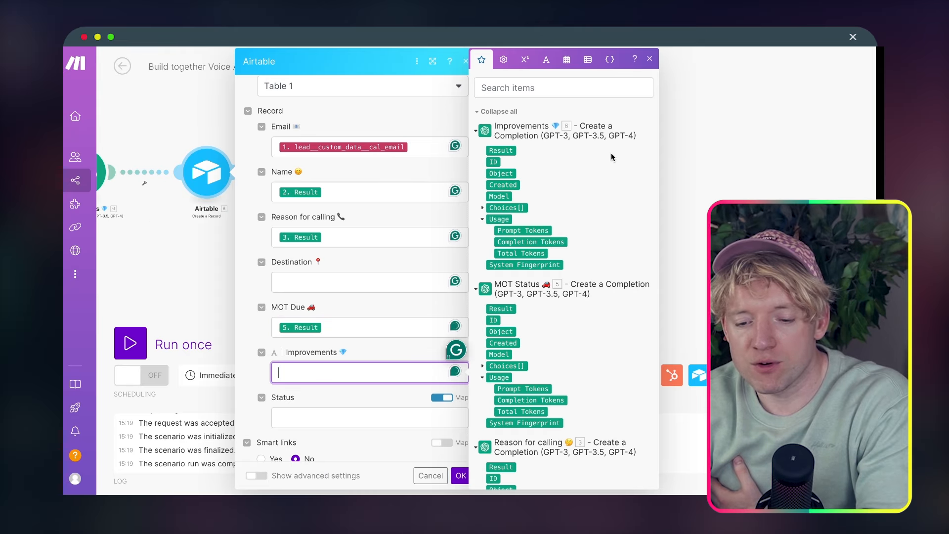
pyautogui.click(504, 150)
pyautogui.scroll(-2, 424, 424)
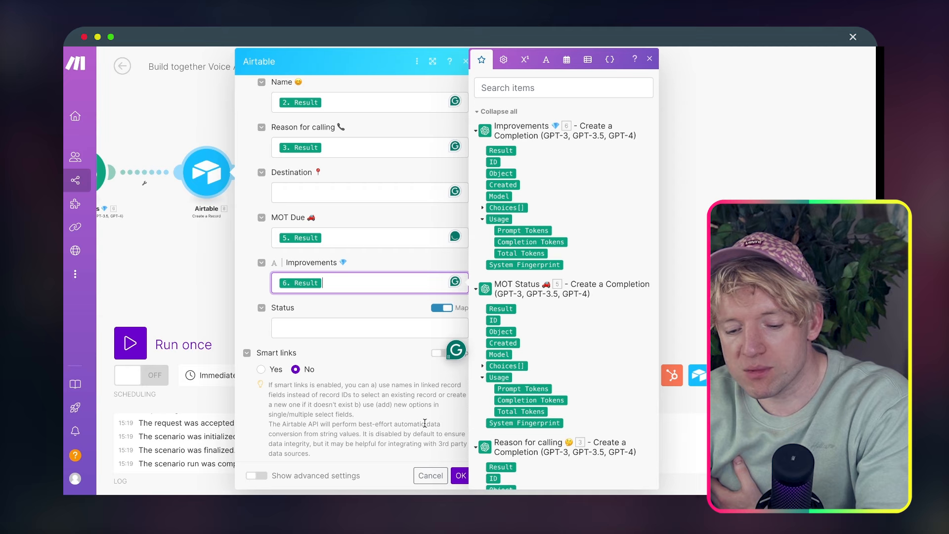
pyautogui.click(459, 477)
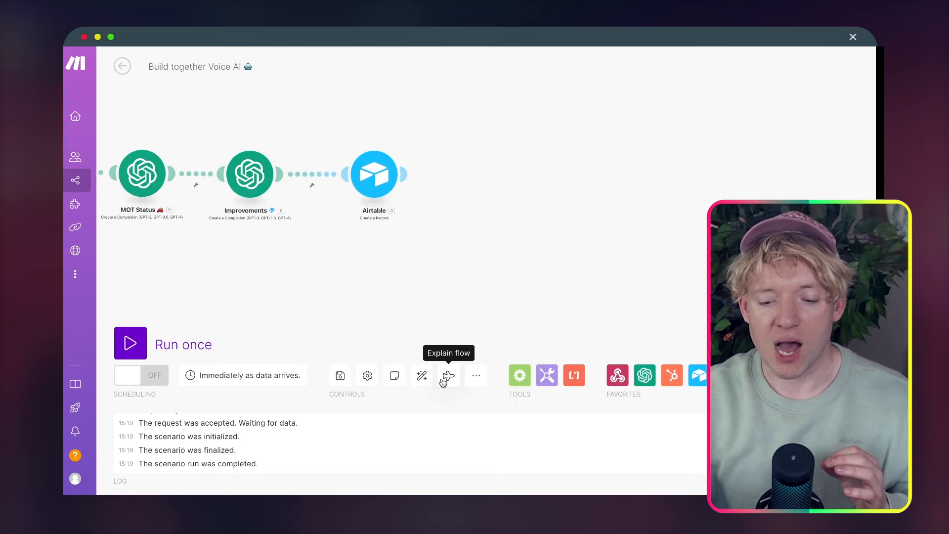
# Auto-align the modules into one row from Webhooks and start a Run once test
pyautogui.click(421, 376)
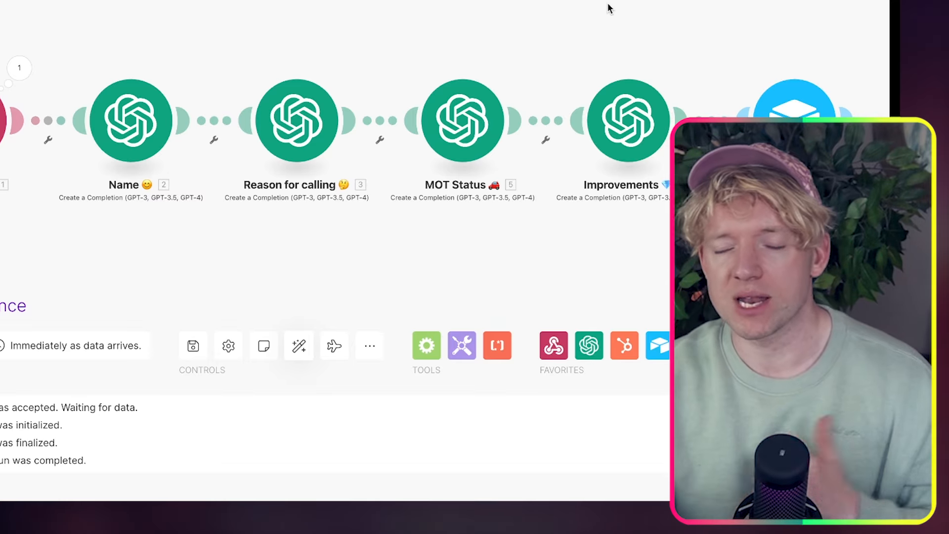
pyautogui.scroll(-1, 610, 6)
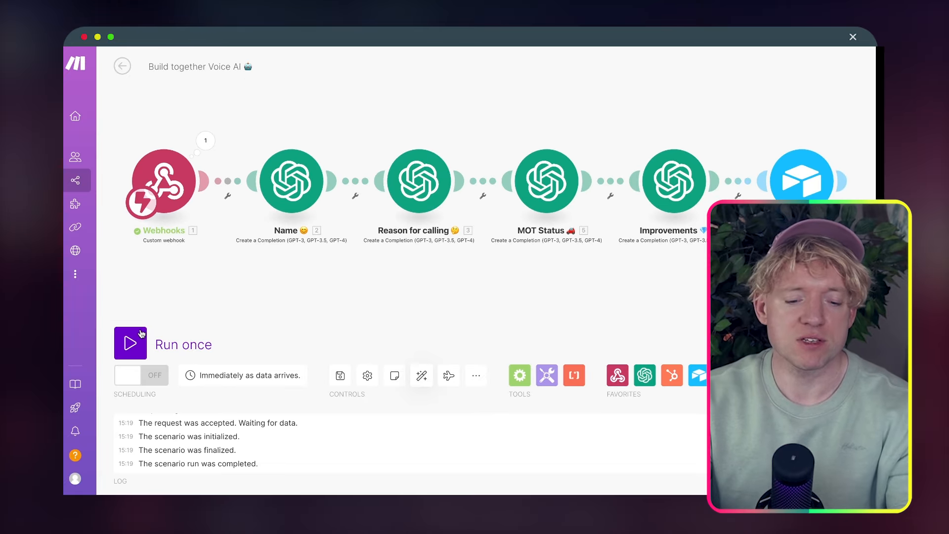
pyautogui.click(130, 343)
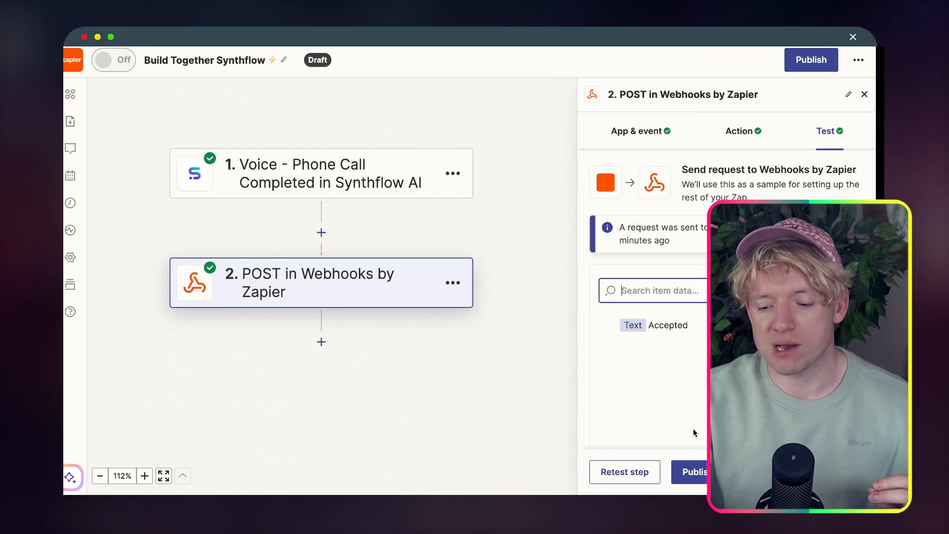
# Retest Zapier's POST in Webhooks step to send fresh call data into Make
pyautogui.click(635, 472)
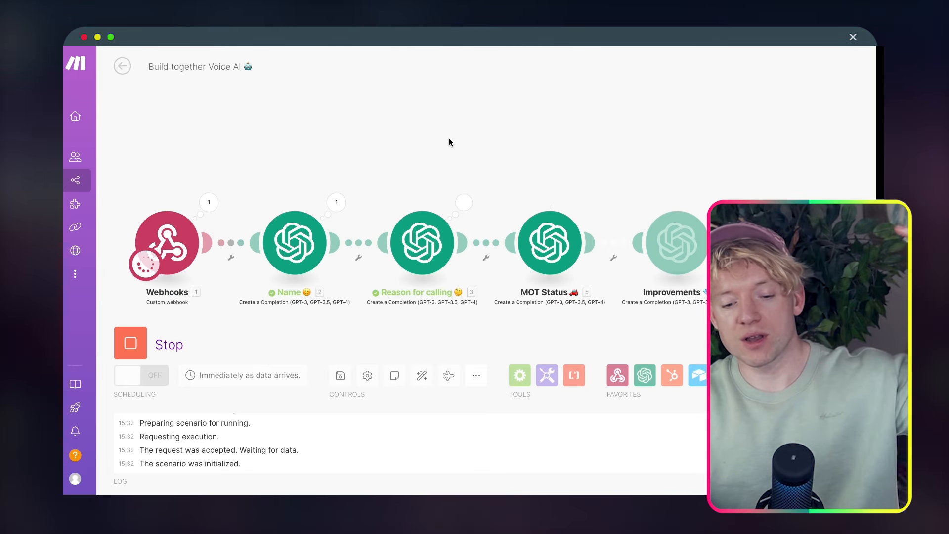
# Pan the canvas to follow the run through to the completed Airtable module
pyautogui.moveTo(449, 138); pyautogui.dragTo(363, 110)
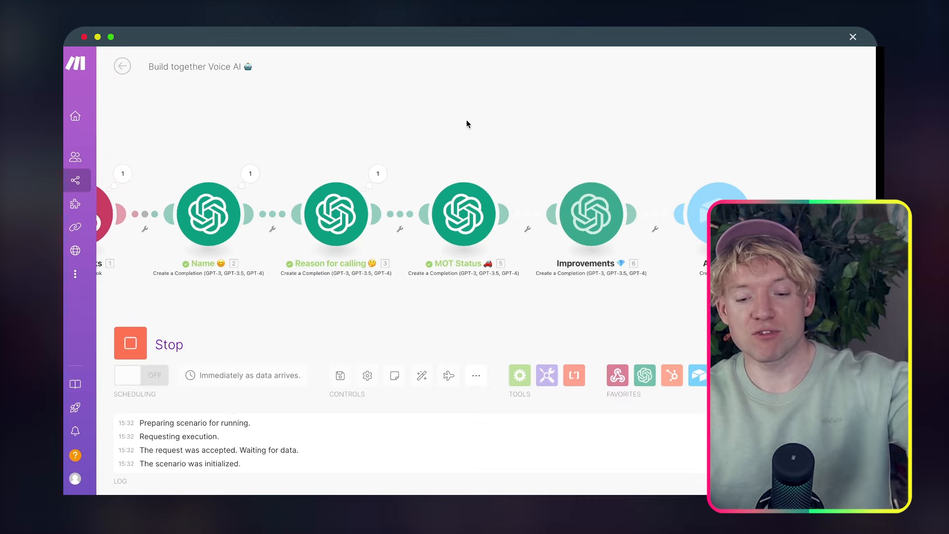
pyautogui.moveTo(466, 119); pyautogui.dragTo(360, 103)
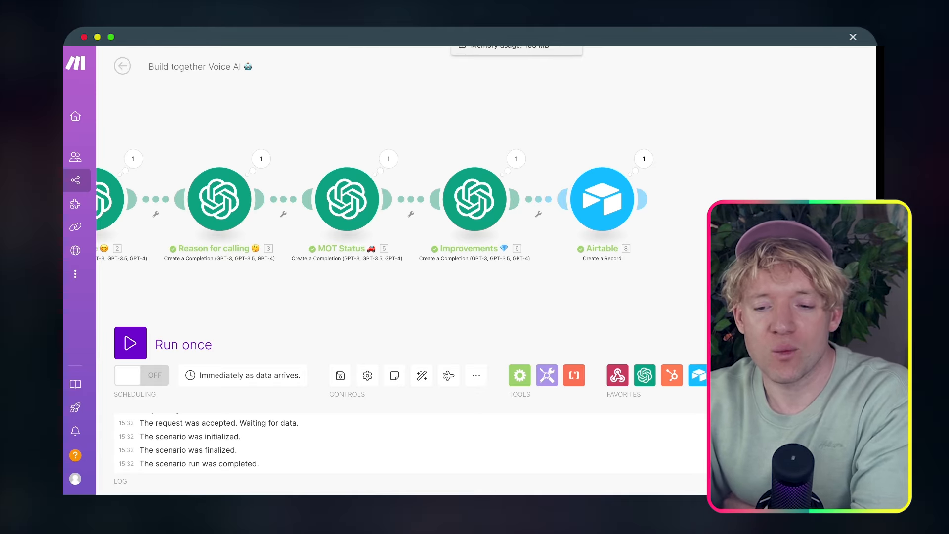
# Expand row 1's new Airtable record and review its Name, Reason for calling, MOT and improvements fields
pyautogui.click(262, 36)
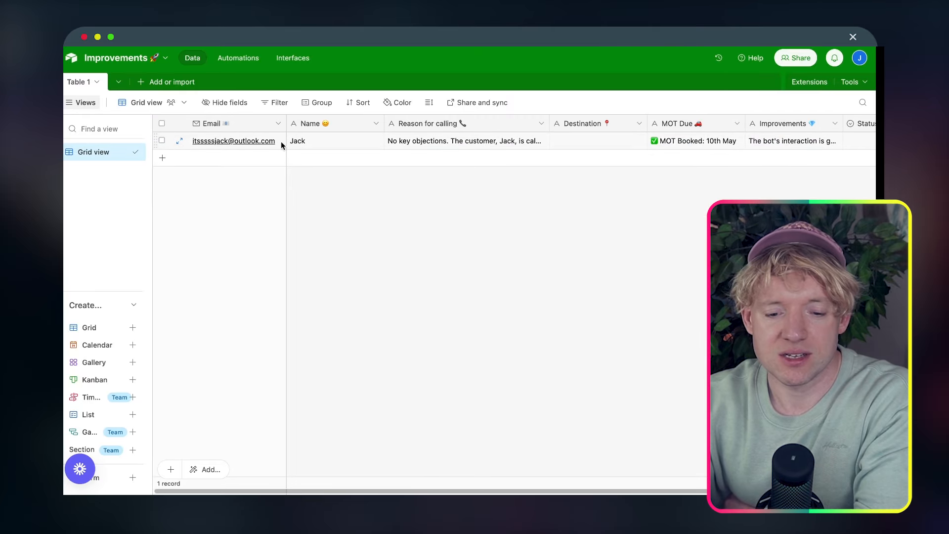
pyautogui.click(281, 141)
pyautogui.click(179, 143)
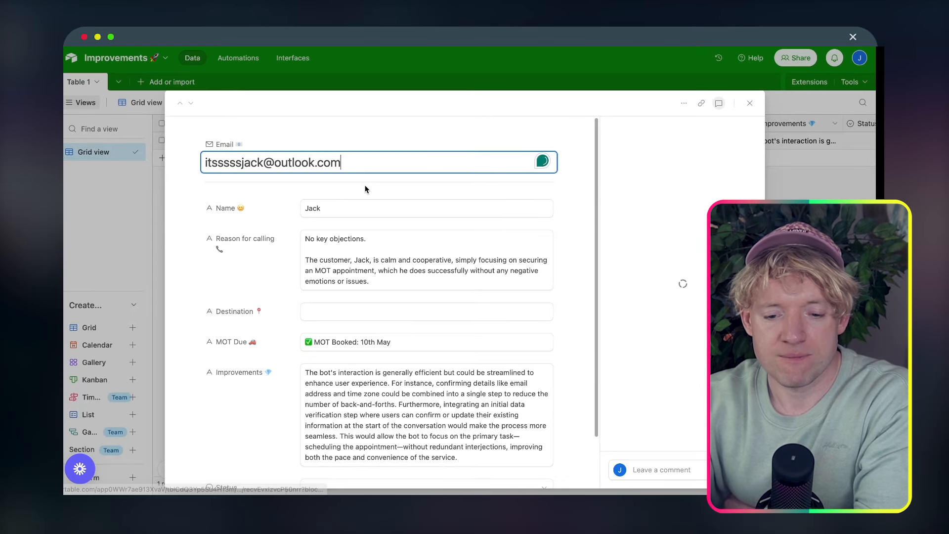
pyautogui.click(366, 204)
pyautogui.click(374, 257)
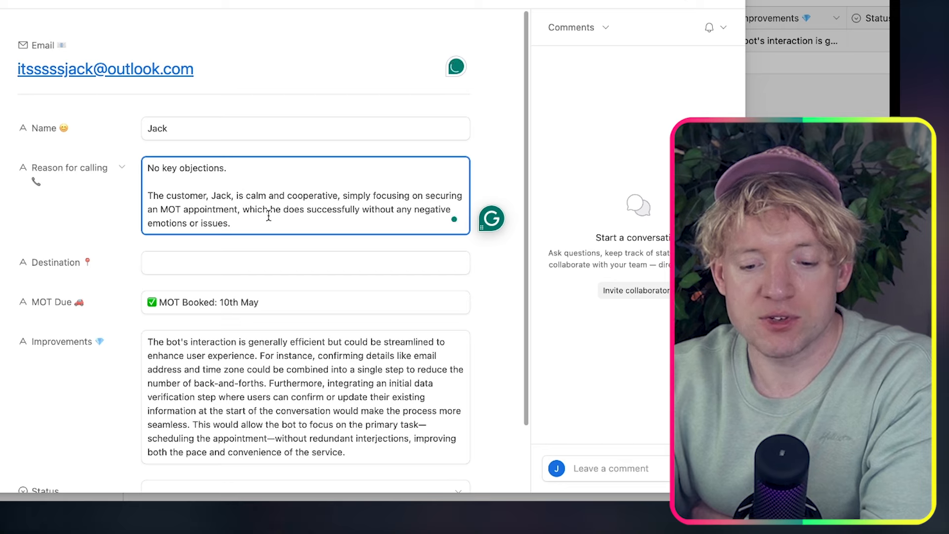
pyautogui.moveTo(269, 223); pyautogui.dragTo(252, 214)
pyautogui.doubleClick(259, 221)
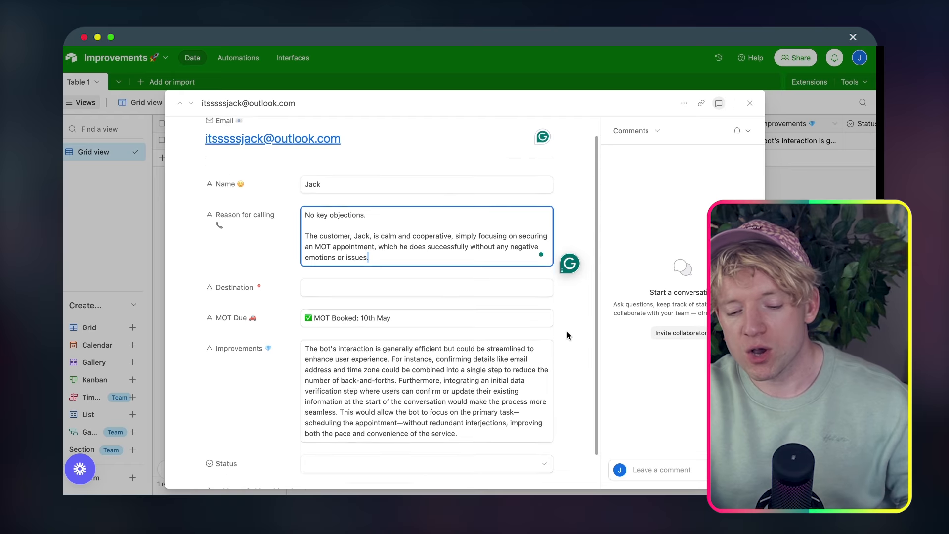
pyautogui.scroll(-1, 502, 334)
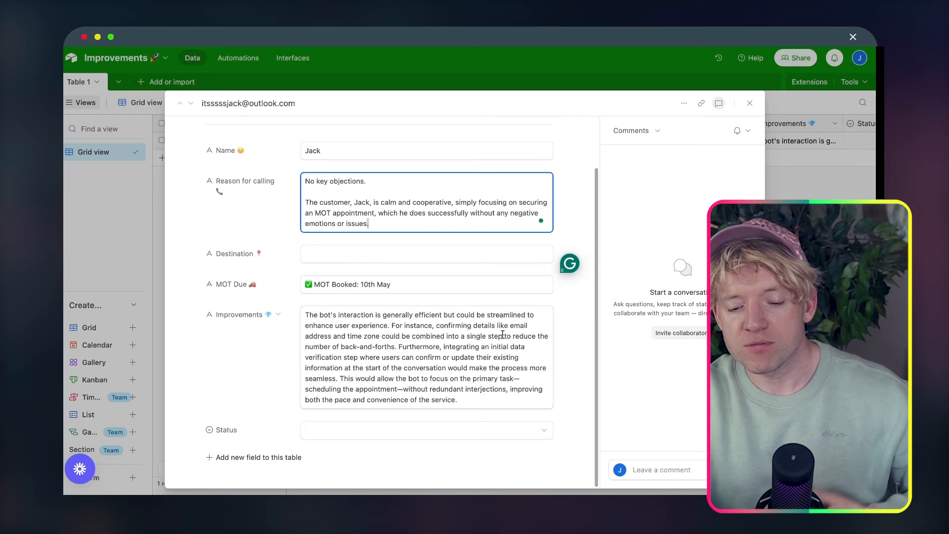
pyautogui.scroll(1, 492, 332)
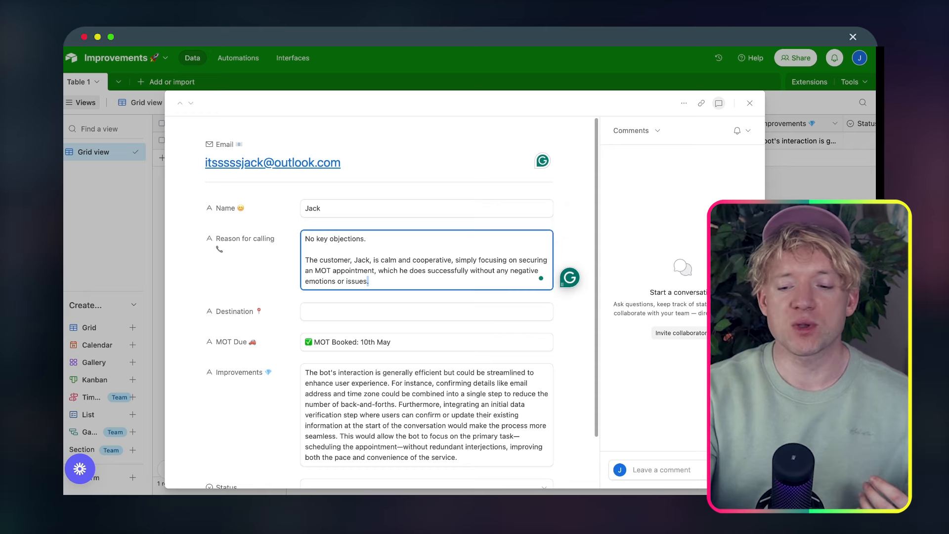
pyautogui.press('Escape')
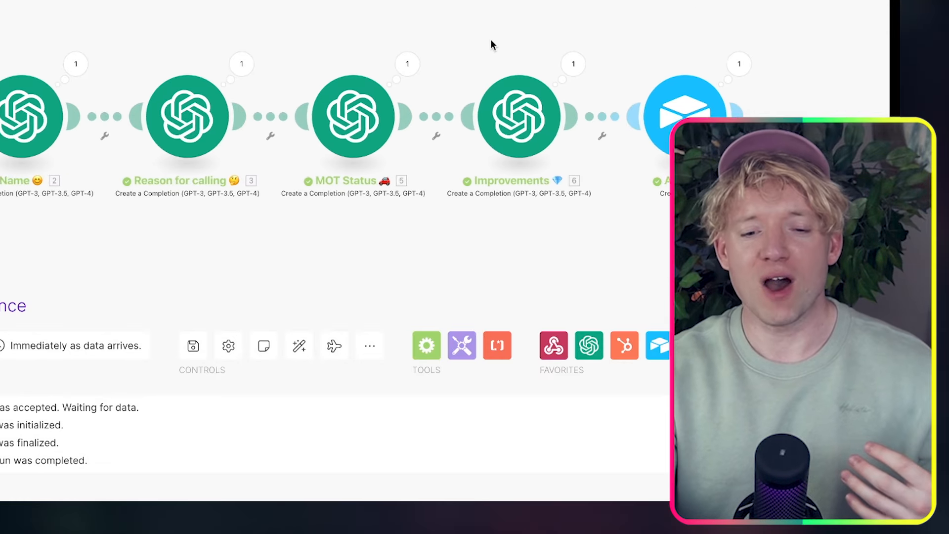
# Pan and scroll across the Make canvas to review the finished run's modules
pyautogui.moveTo(492, 42); pyautogui.dragTo(566, 33)
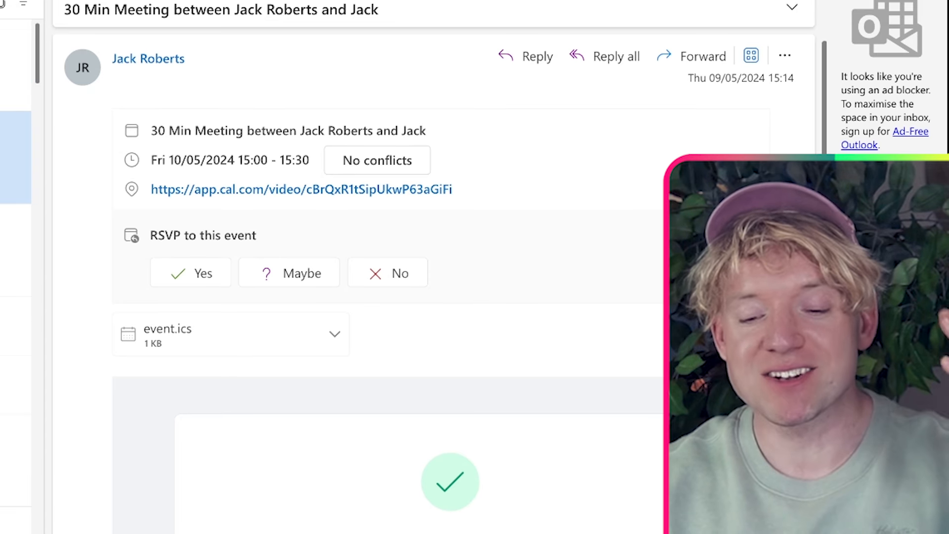
pyautogui.scroll(-1, 388, 297)
pyautogui.scroll(1, 388, 296)
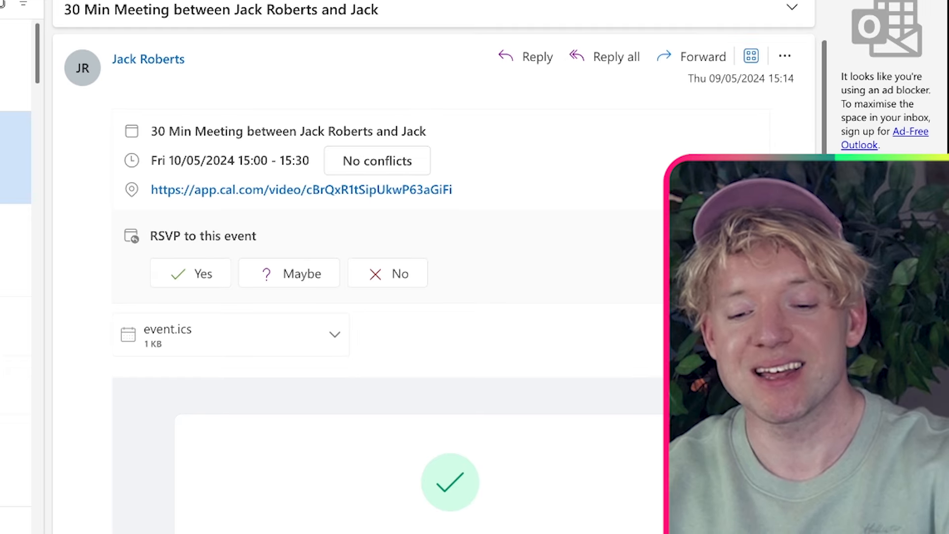